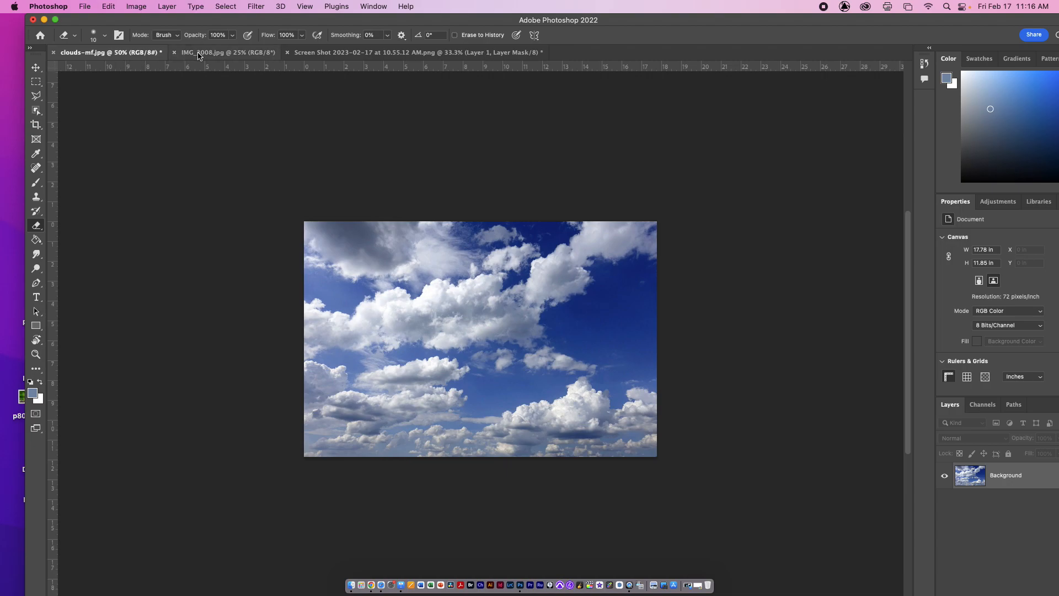
Step: Create a new Tabloid document, 11 x 17 inches at 300 pixels/inch, in portrait orientation with a white background
{"action": "left_click", "coordinate": [216, 56]}
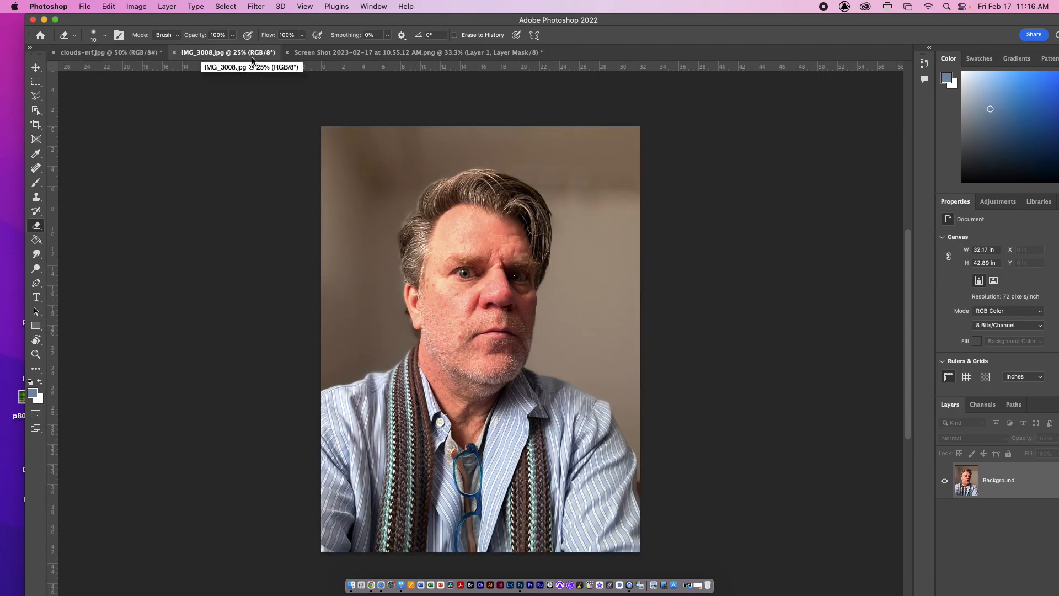
{"action": "left_click", "coordinate": [353, 57]}
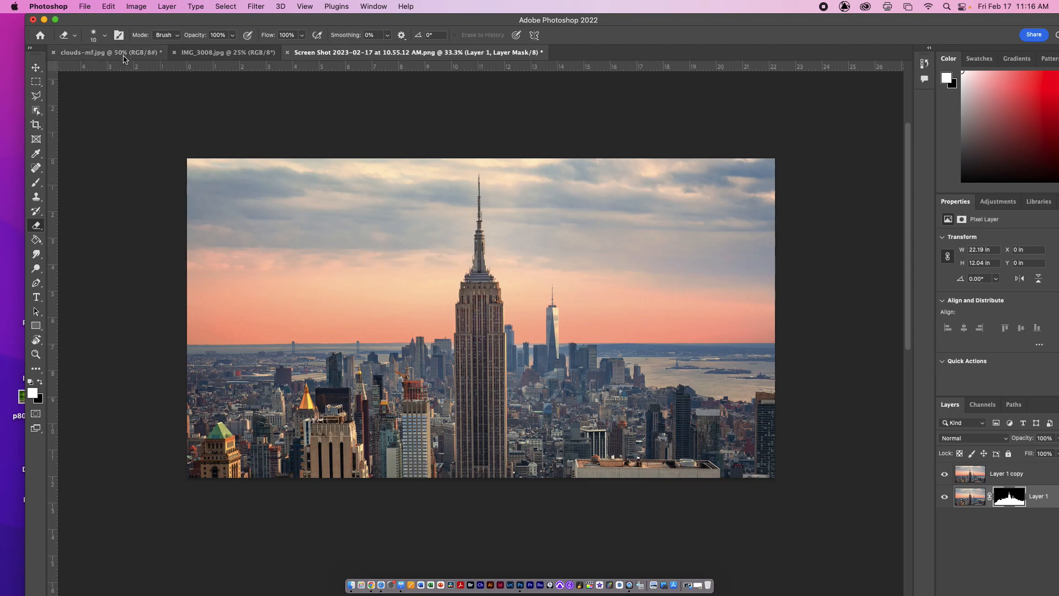
{"action": "left_click", "coordinate": [83, 5]}
{"action": "left_click", "coordinate": [94, 17]}
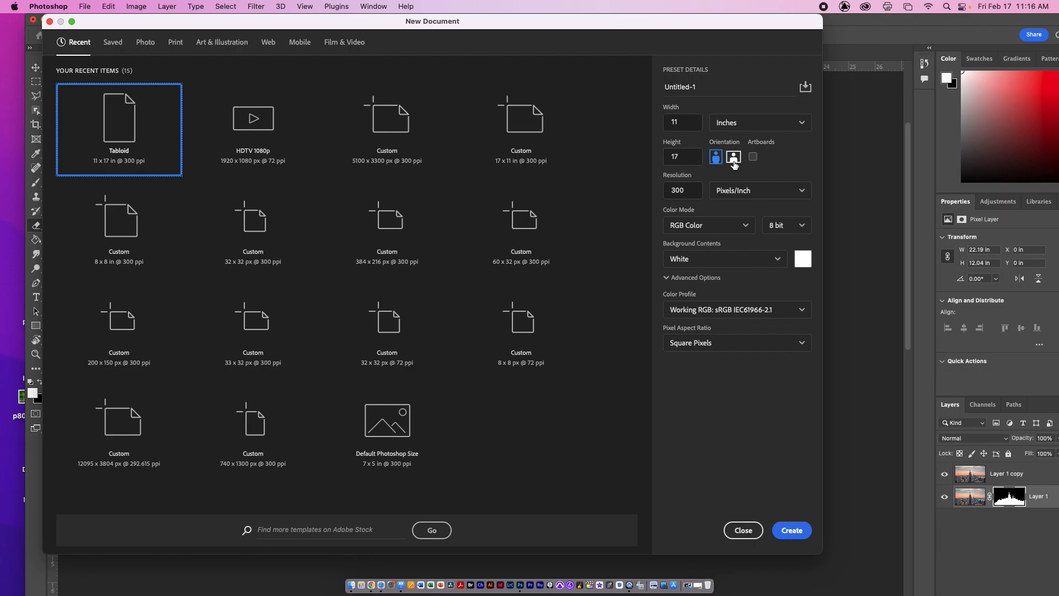
{"action": "left_click", "coordinate": [791, 531]}
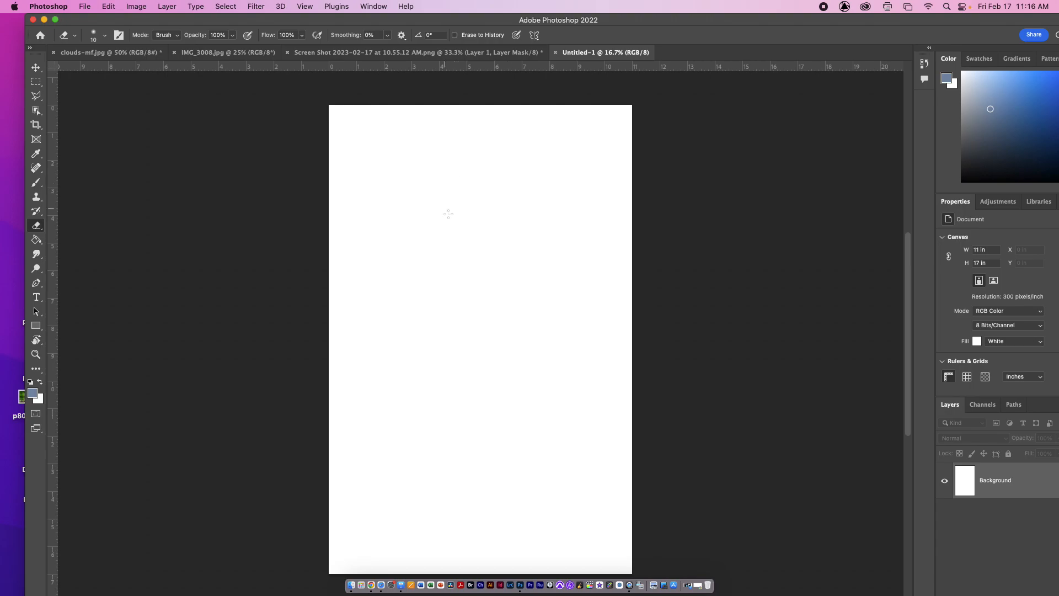
Step: Convert the blank document's background into a regular layer and fill it with a muted teal using the Paint Bucket
{"action": "double_click", "coordinate": [973, 491]}
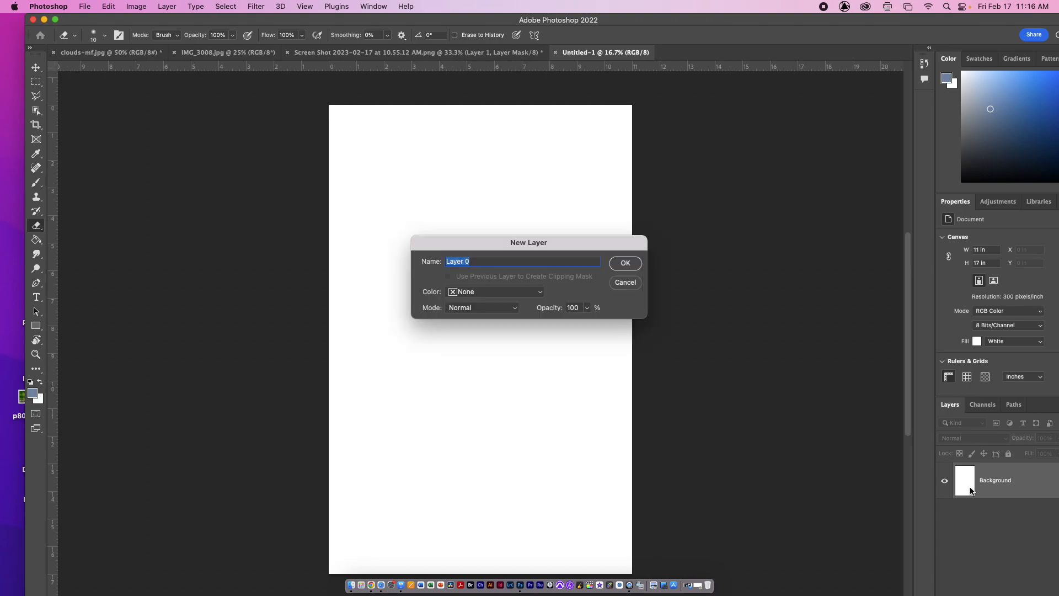
{"action": "left_click", "coordinate": [627, 265]}
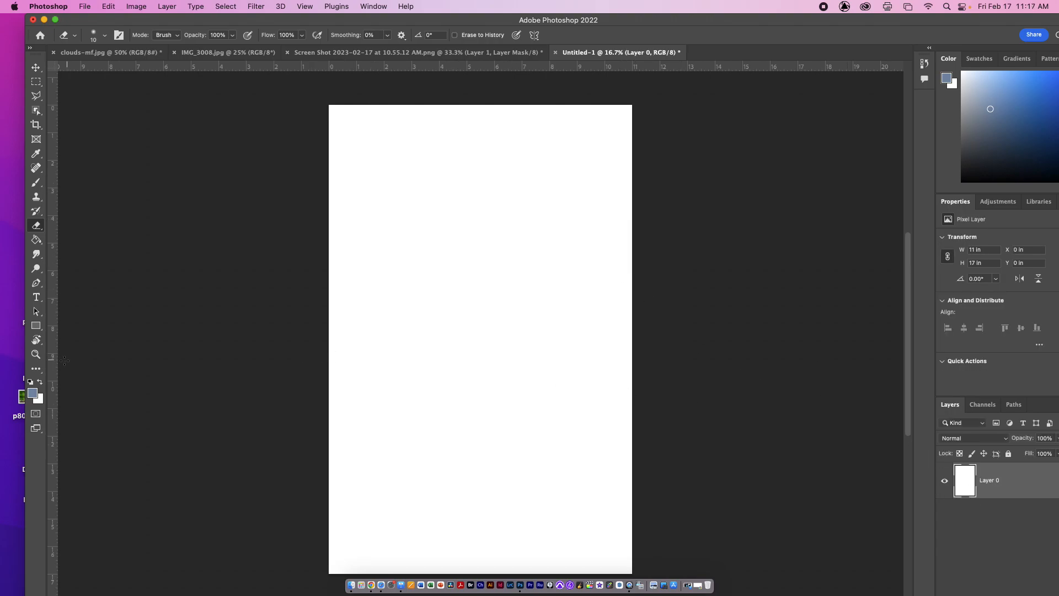
{"action": "left_click", "coordinate": [34, 393]}
{"action": "left_click_drag", "start_coordinate": [458, 203], "coordinate": [459, 194]}
{"action": "left_click", "coordinate": [572, 112]}
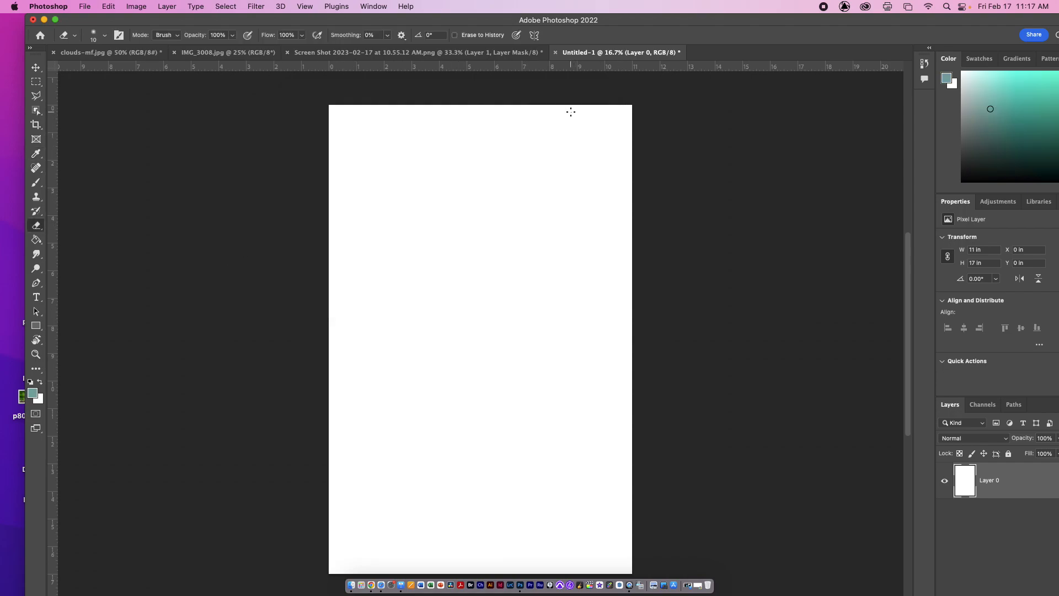
{"action": "key", "text": "g"}
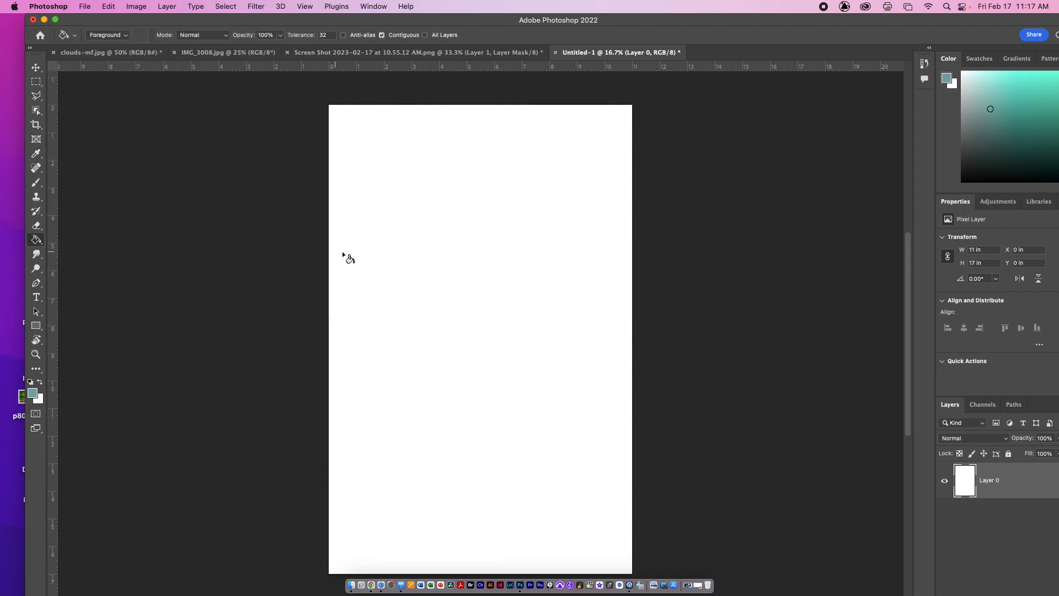
{"action": "left_click", "coordinate": [427, 280]}
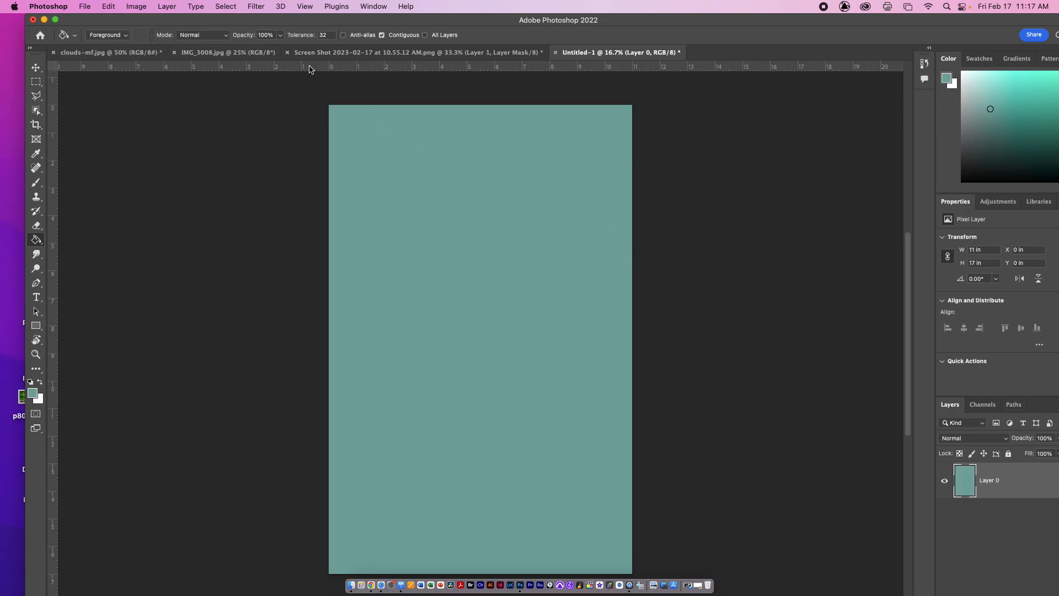
Step: In IMG_3008.jpg, select the man with the Object Selection tool and hide his surroundings with a layer mask
{"action": "left_click", "coordinate": [331, 52]}
{"action": "left_click", "coordinate": [243, 52]}
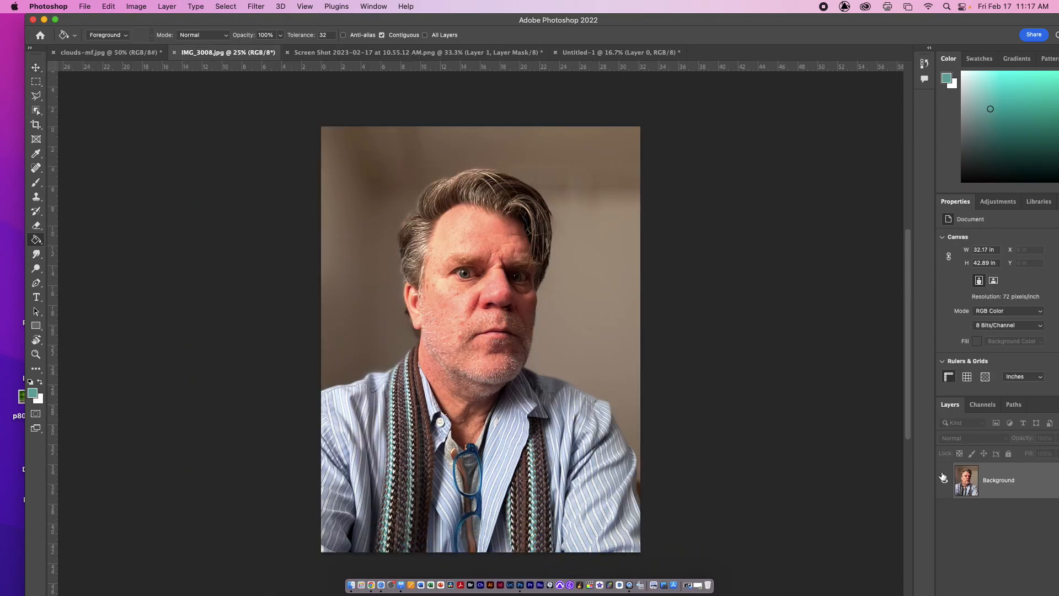
{"action": "left_click_drag", "start_coordinate": [36, 110], "coordinate": [89, 112]}
{"action": "left_click_drag", "start_coordinate": [275, 128], "coordinate": [659, 567]}
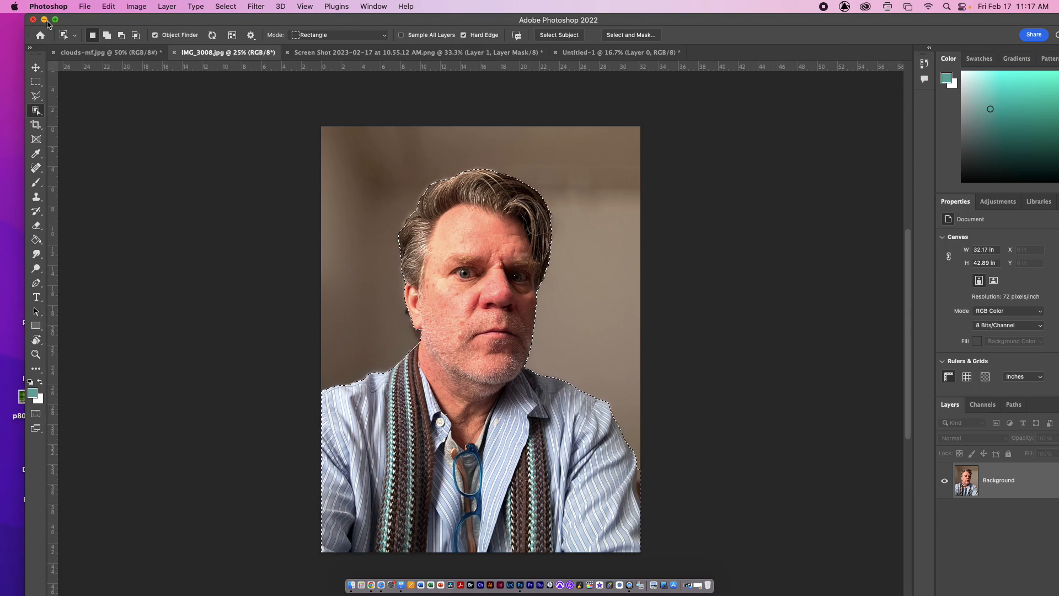
{"action": "left_click", "coordinate": [55, 20]}
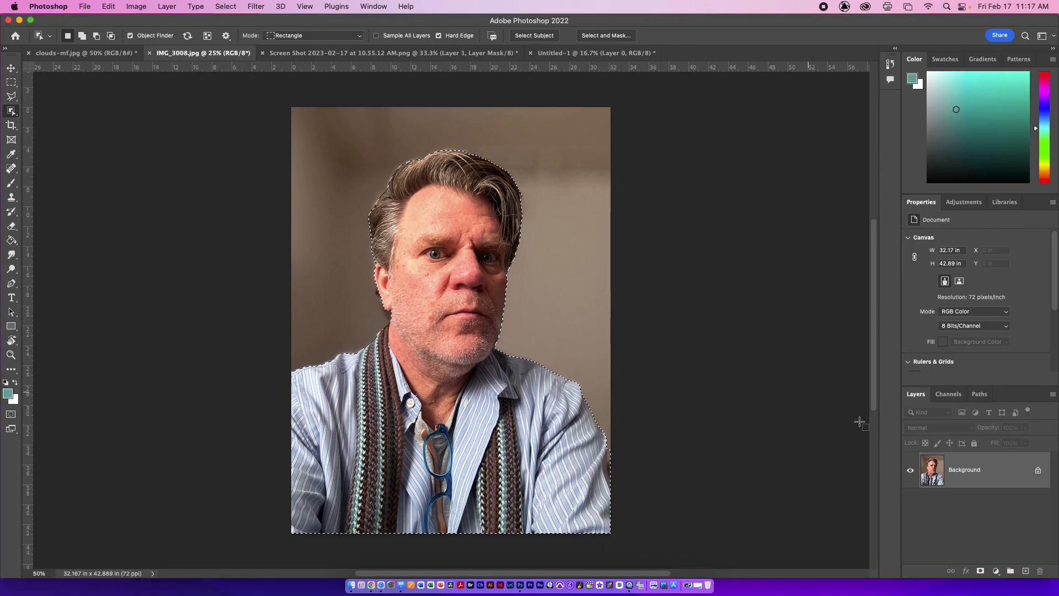
{"action": "left_click", "coordinate": [981, 571]}
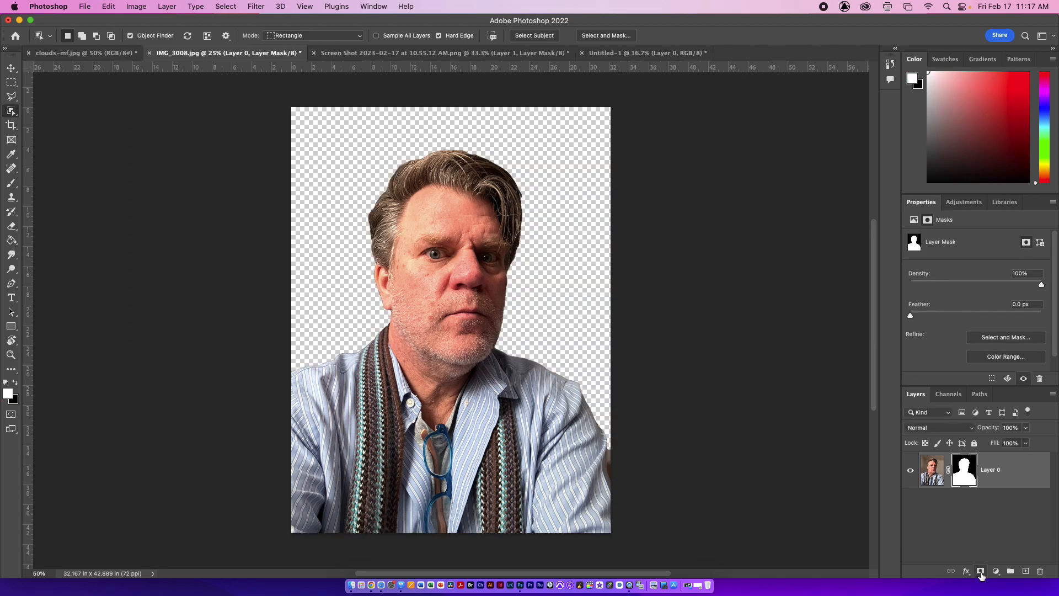
Step: Check the portrait's cut-out edges around the shoulder, ear and hair, and open its mask in Select and Mask
{"action": "left_click", "coordinate": [422, 289], "text": "super"}
{"action": "left_click_drag", "start_coordinate": [350, 430], "coordinate": [373, 378]}
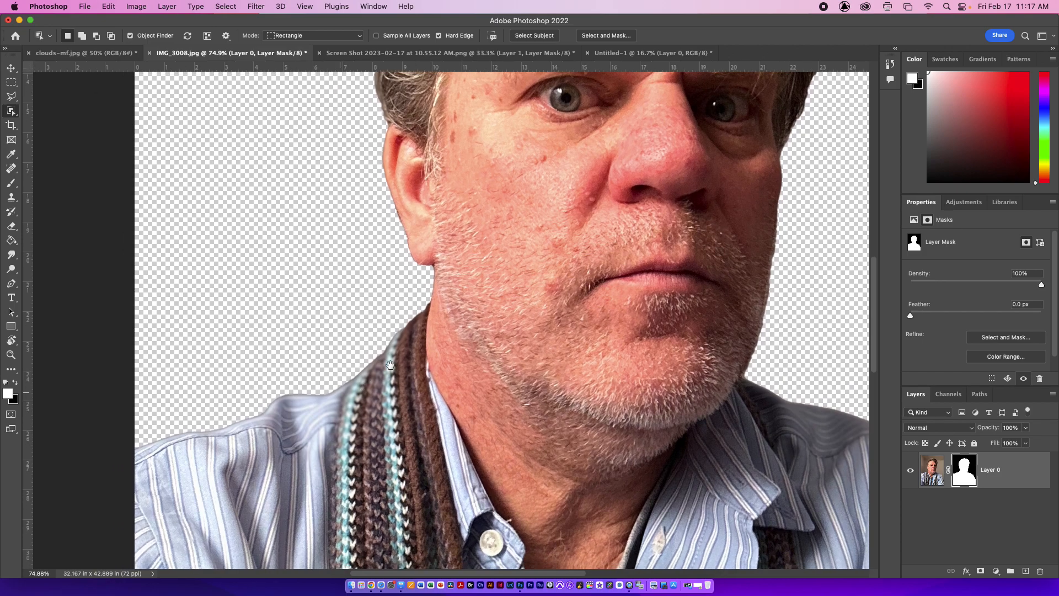
{"action": "left_click_drag", "start_coordinate": [455, 212], "coordinate": [444, 407]}
{"action": "left_click_drag", "start_coordinate": [378, 154], "coordinate": [354, 260]}
{"action": "left_click_drag", "start_coordinate": [477, 142], "coordinate": [382, 246]}
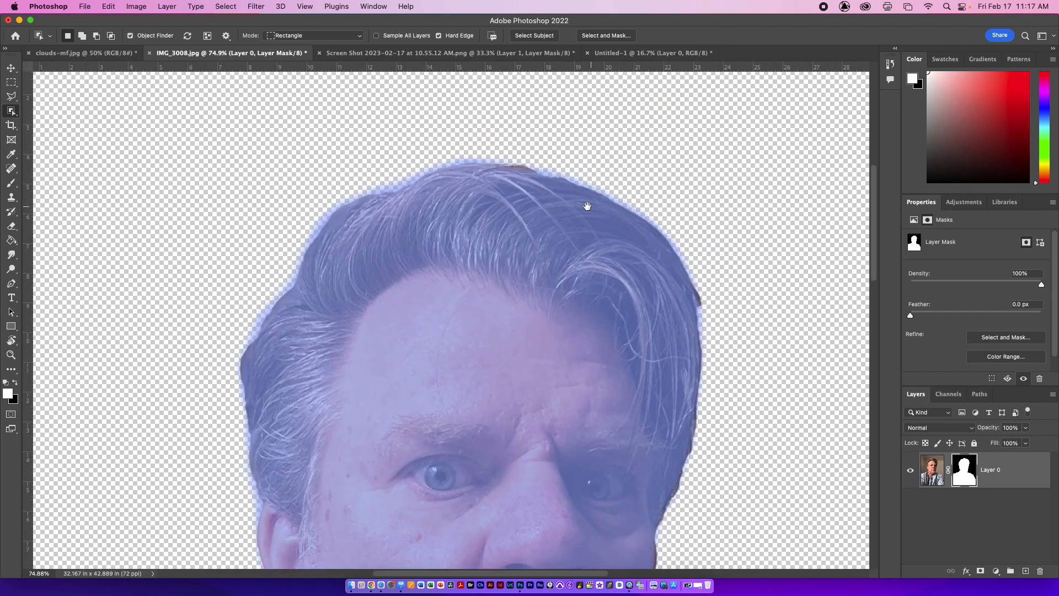
{"action": "left_click_drag", "start_coordinate": [729, 347], "coordinate": [607, 195]}
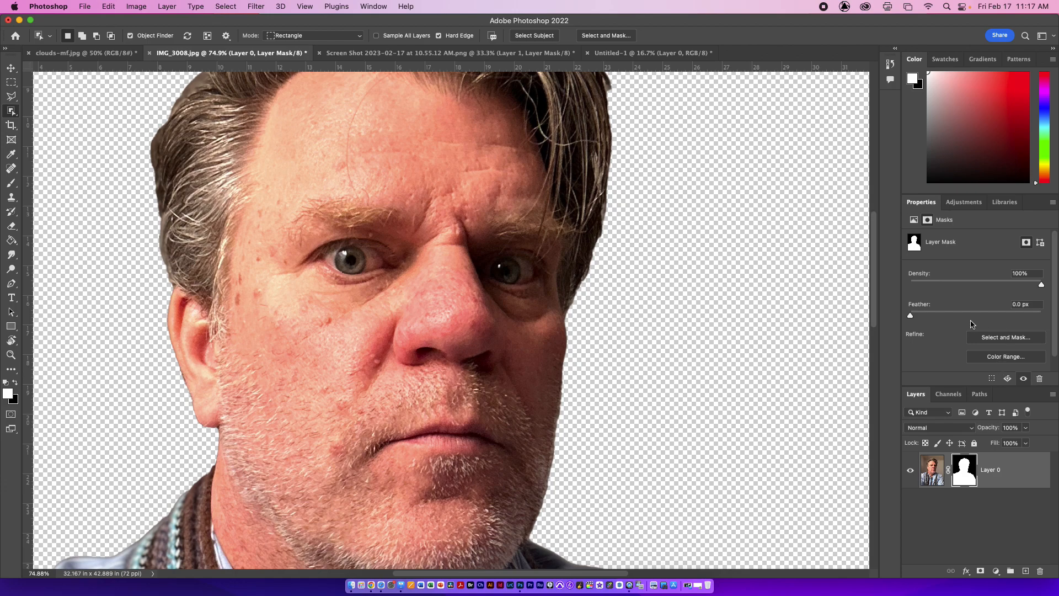
{"action": "left_click", "coordinate": [1022, 343]}
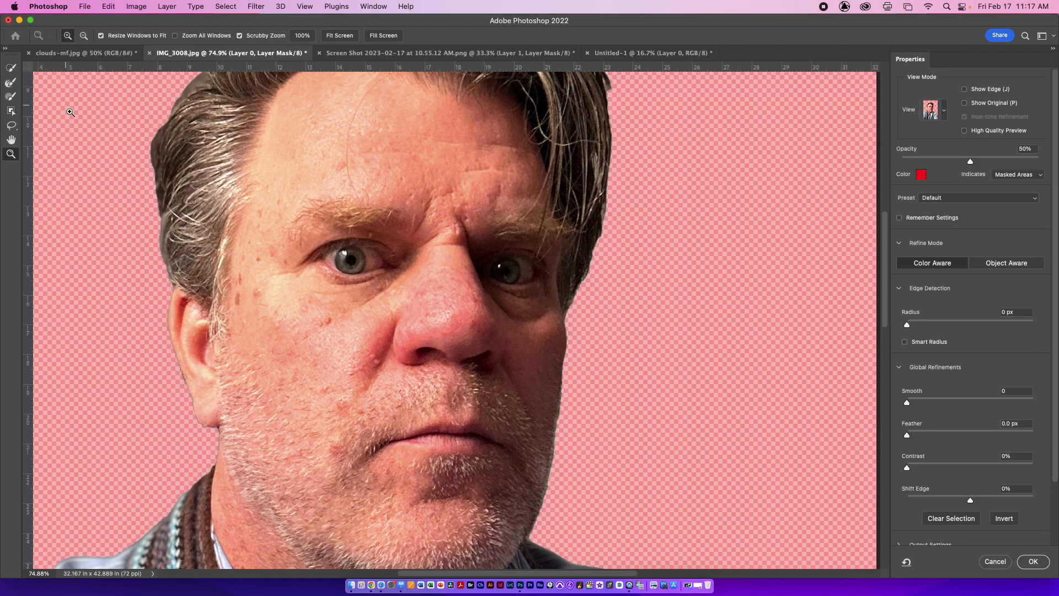
{"action": "key", "text": "super+minus"}
{"action": "key", "text": "super+minus"}
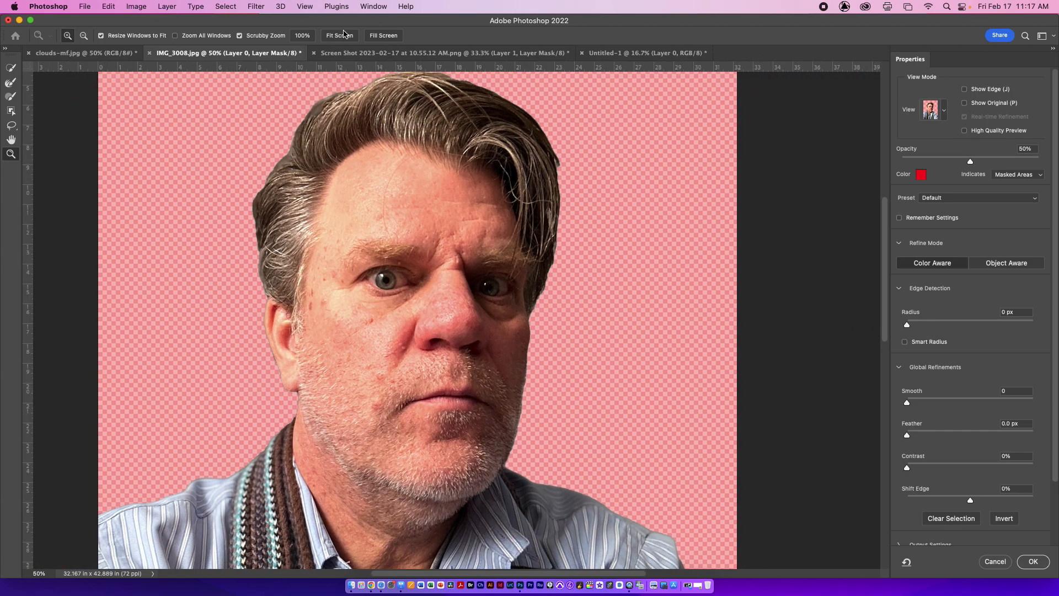
Step: Try the automatic Refine Hair option on the portrait's hair edges and undo it
{"action": "left_click", "coordinate": [14, 83]}
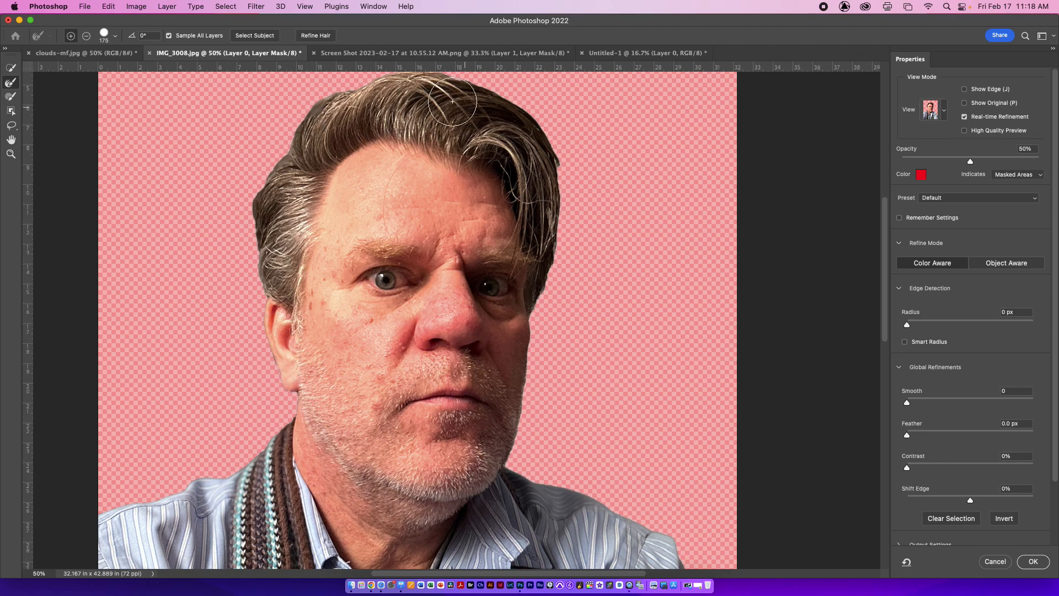
{"action": "left_click", "coordinate": [324, 39]}
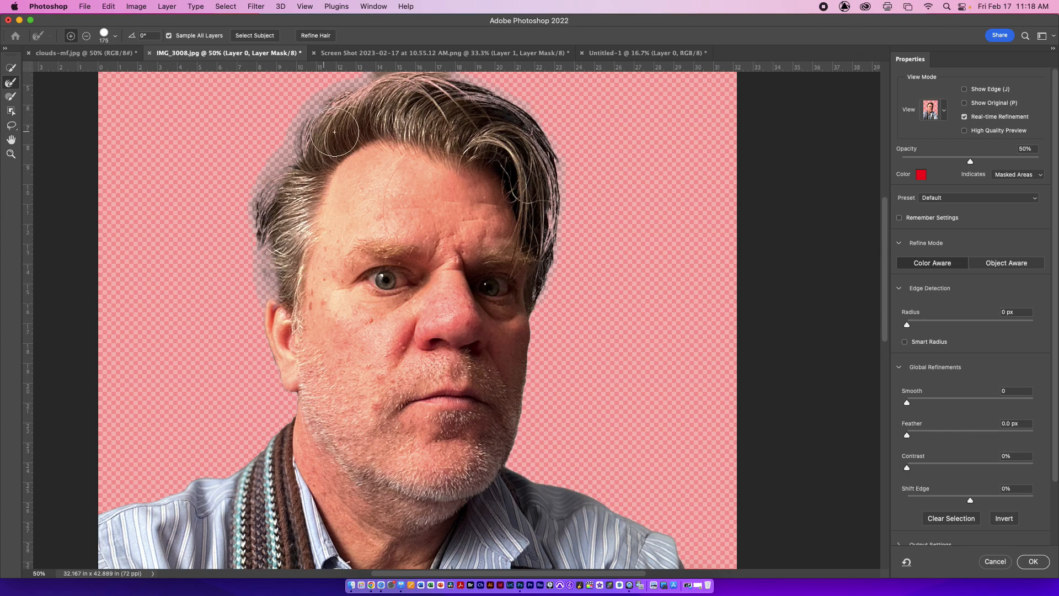
{"action": "key", "text": "super+z"}
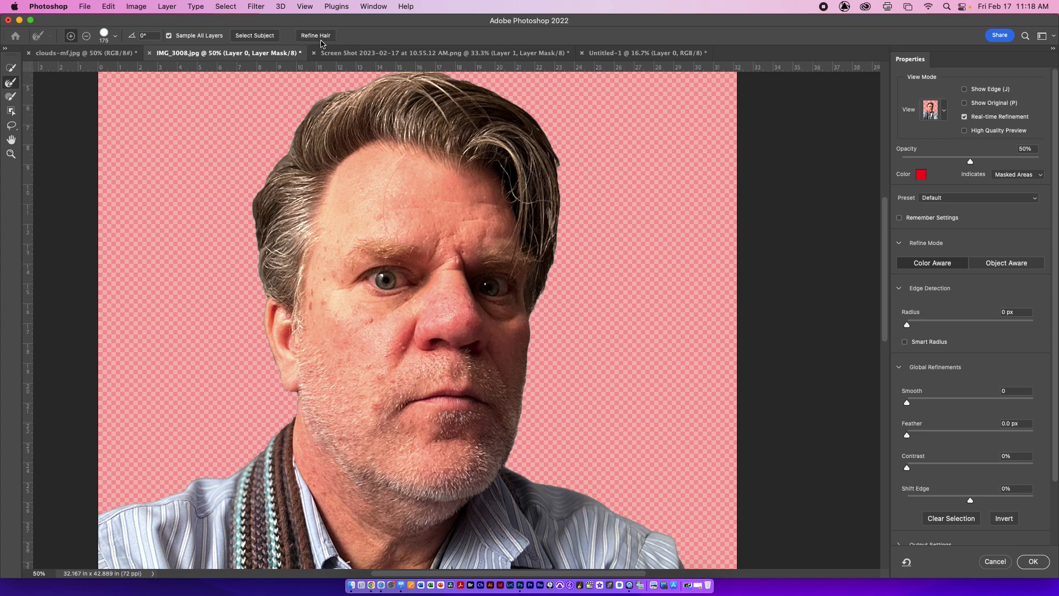
Step: Enable Smart Radius and set the edge detection radius to 10 px, displaying the edge only while adjusting it
{"action": "scroll", "coordinate": [547, 169], "scroll_direction": "up", "scroll_amount": 2}
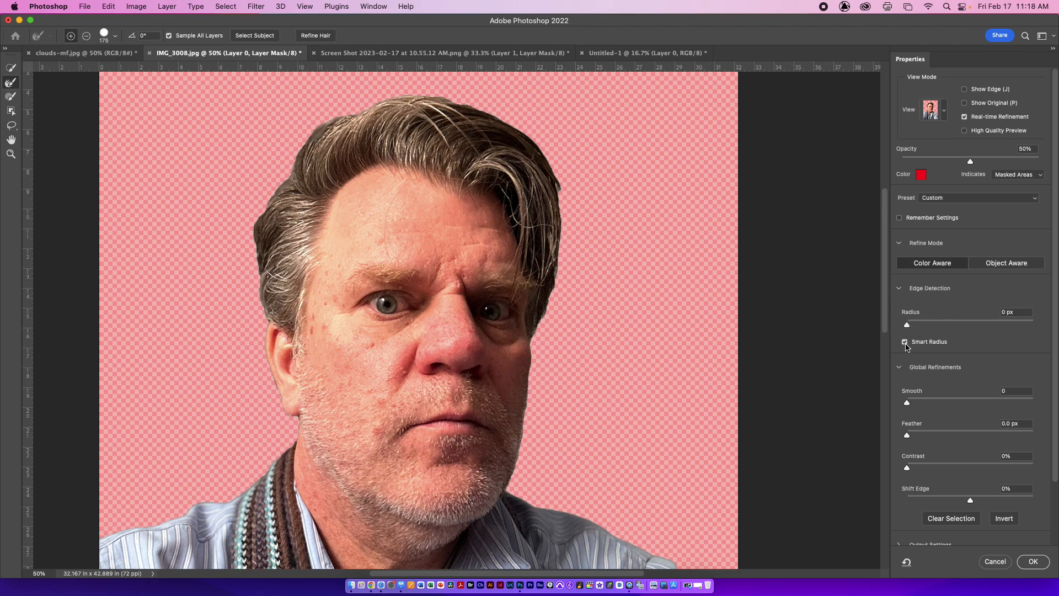
{"action": "left_click", "coordinate": [966, 90]}
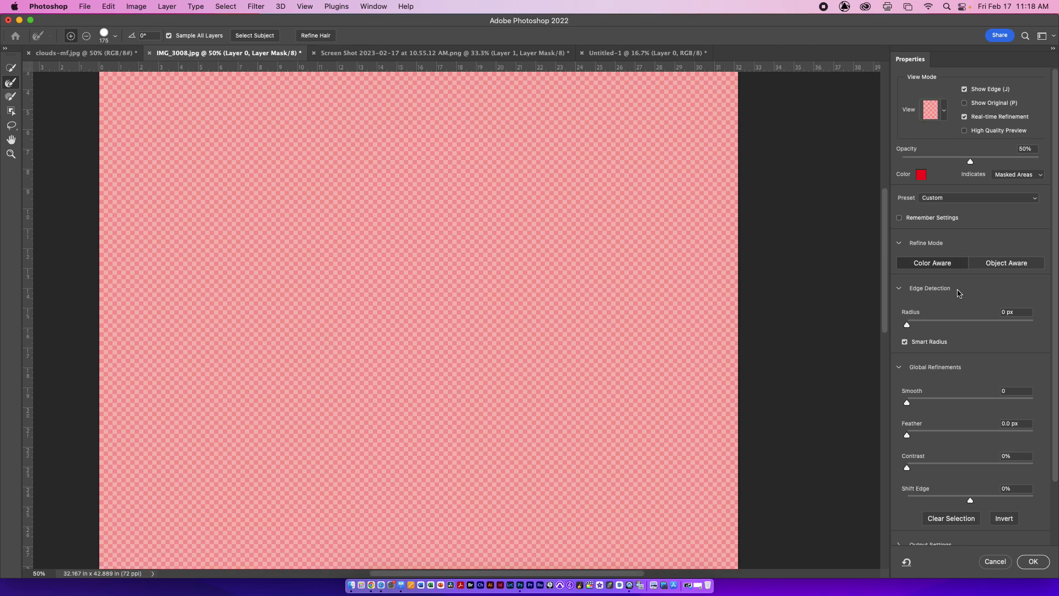
{"action": "left_click_drag", "start_coordinate": [913, 331], "coordinate": [933, 328]}
{"action": "scroll", "coordinate": [579, 289], "scroll_direction": "up", "scroll_amount": 5}
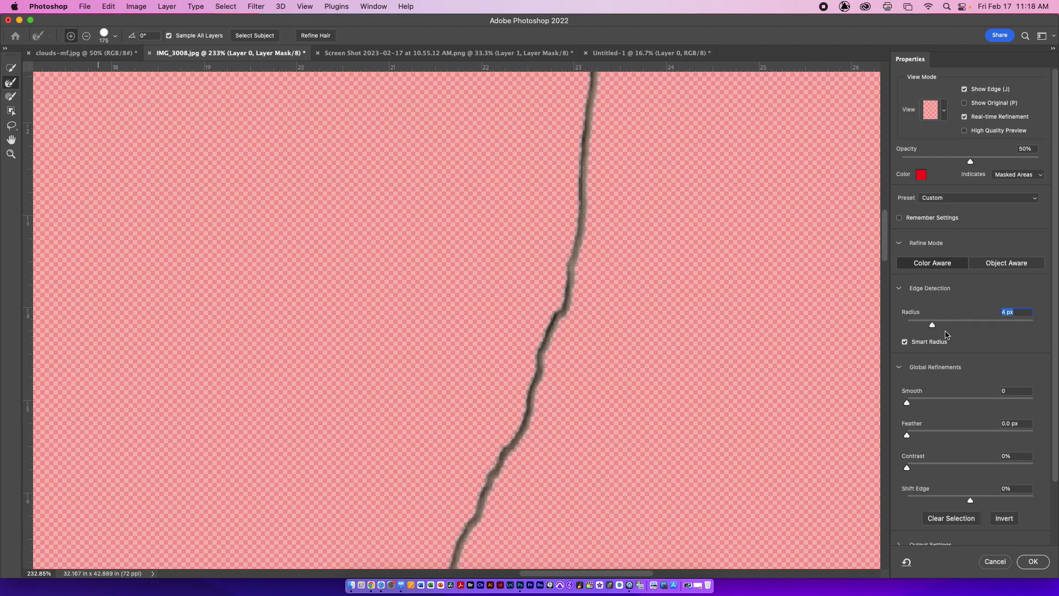
{"action": "left_click_drag", "start_coordinate": [939, 330], "coordinate": [960, 328]}
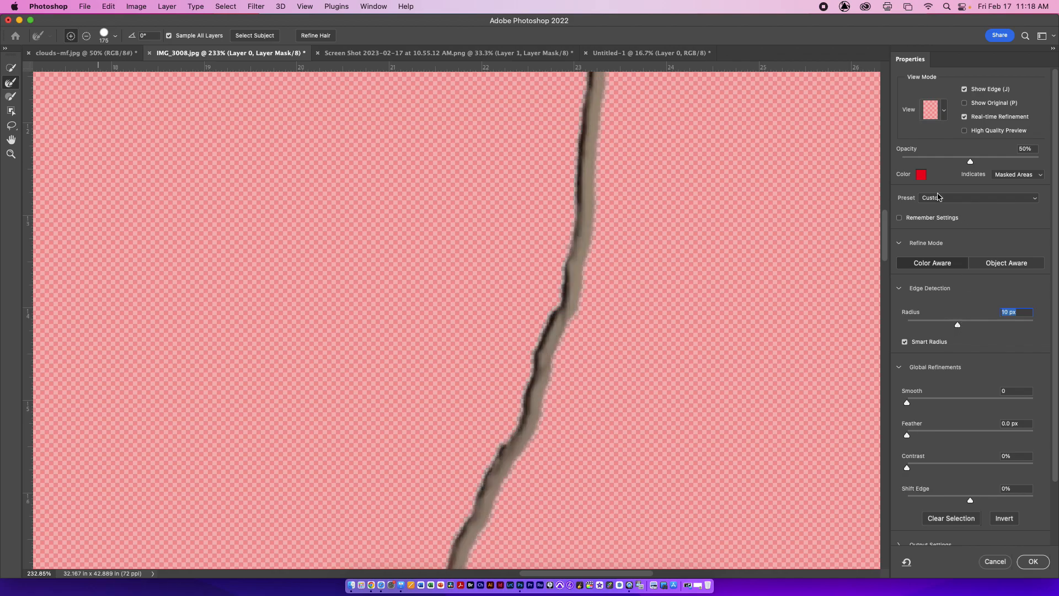
{"action": "left_click", "coordinate": [965, 90]}
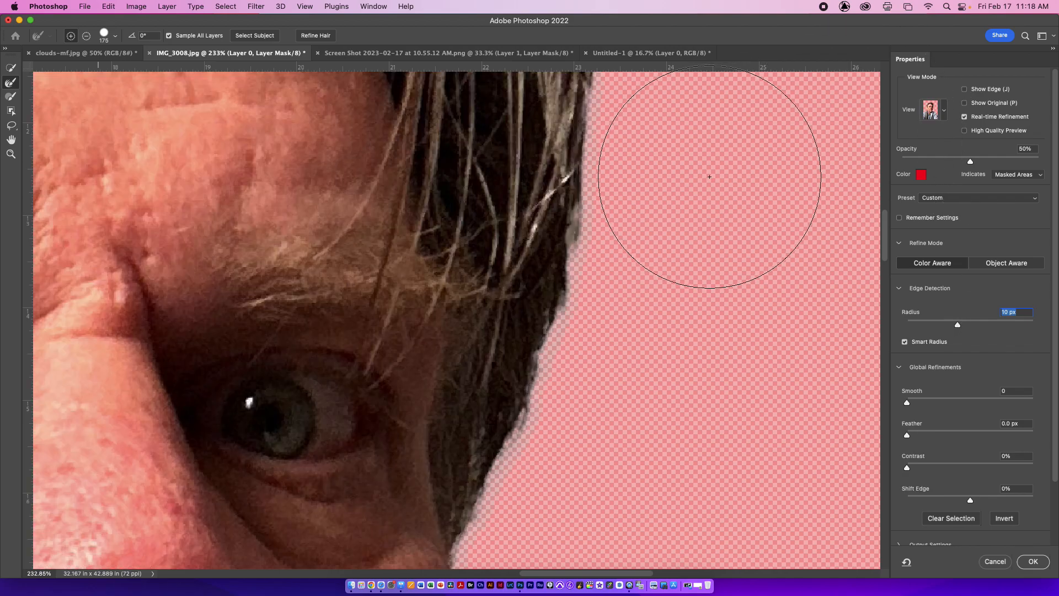
Step: Examine the refined mask edge up close around the man's hair, ear, neck and shoulder
{"action": "key", "text": "super+minus"}
{"action": "scroll", "coordinate": [646, 125], "scroll_direction": "down", "scroll_amount": 10}
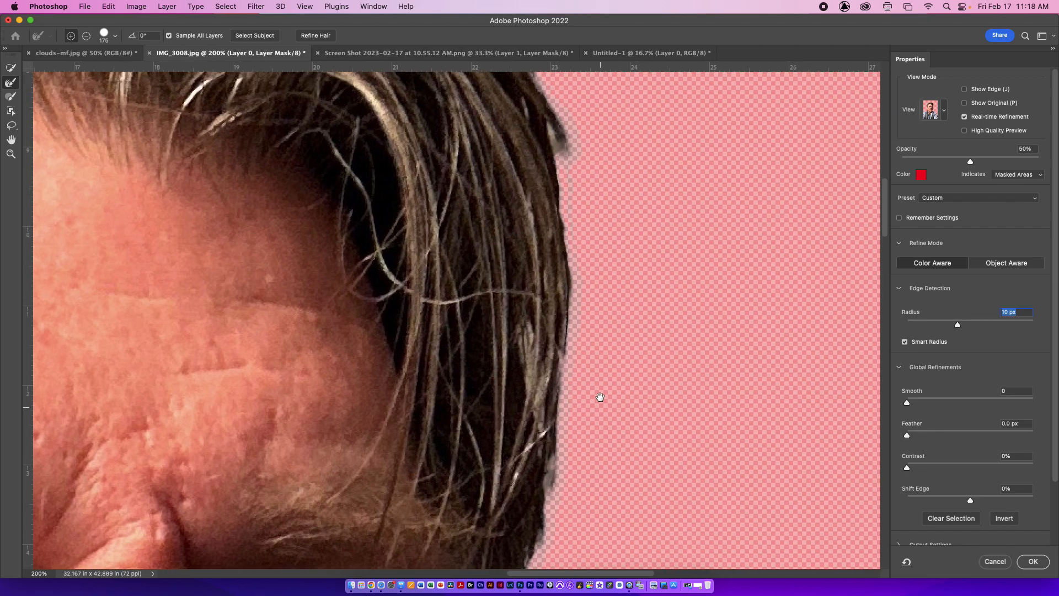
{"action": "left_click_drag", "start_coordinate": [538, 169], "coordinate": [657, 386]}
{"action": "mouse_move", "coordinate": [331, 215]}
{"action": "left_mouse_down"}
{"action": "mouse_move", "coordinate": [468, 322]}
{"action": "mouse_move", "coordinate": [716, 301]}
{"action": "left_mouse_up"}
{"action": "left_click_drag", "start_coordinate": [291, 360], "coordinate": [530, 88]}
{"action": "left_click_drag", "start_coordinate": [392, 514], "coordinate": [356, 157]}
{"action": "left_click_drag", "start_coordinate": [359, 331], "coordinate": [352, 126]}
{"action": "left_click_drag", "start_coordinate": [368, 354], "coordinate": [371, 247]}
{"action": "left_click_drag", "start_coordinate": [386, 454], "coordinate": [348, 336]}
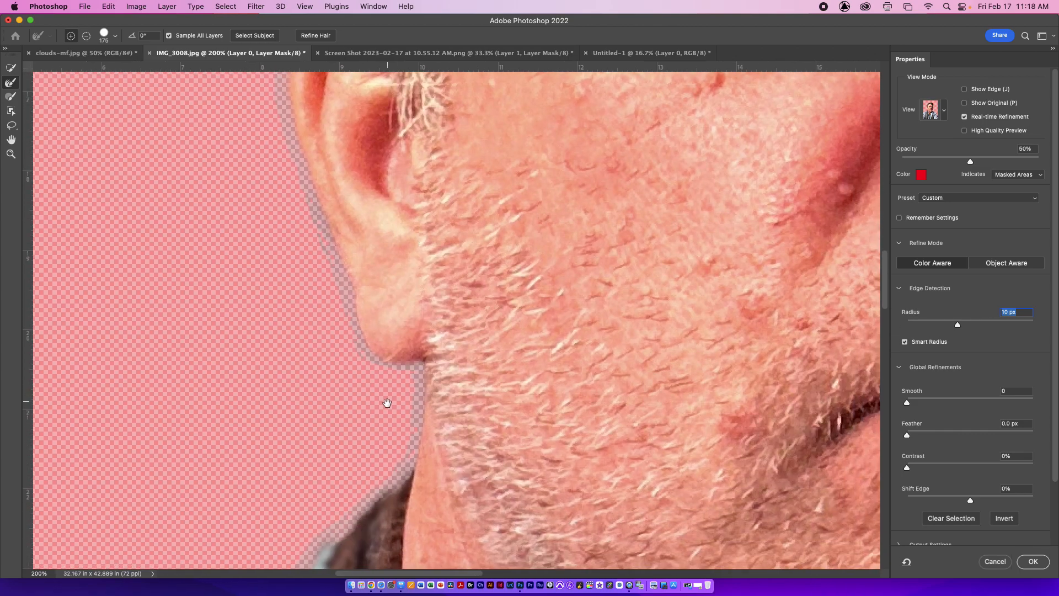
{"action": "left_click_drag", "start_coordinate": [388, 405], "coordinate": [330, 315]}
{"action": "left_click_drag", "start_coordinate": [294, 552], "coordinate": [371, 348]}
{"action": "mouse_move", "coordinate": [328, 489]}
{"action": "left_mouse_down"}
{"action": "mouse_move", "coordinate": [481, 331]}
{"action": "mouse_move", "coordinate": [518, 363]}
{"action": "left_mouse_up"}
{"action": "scroll", "coordinate": [527, 360], "scroll_direction": "down", "scroll_amount": 10}
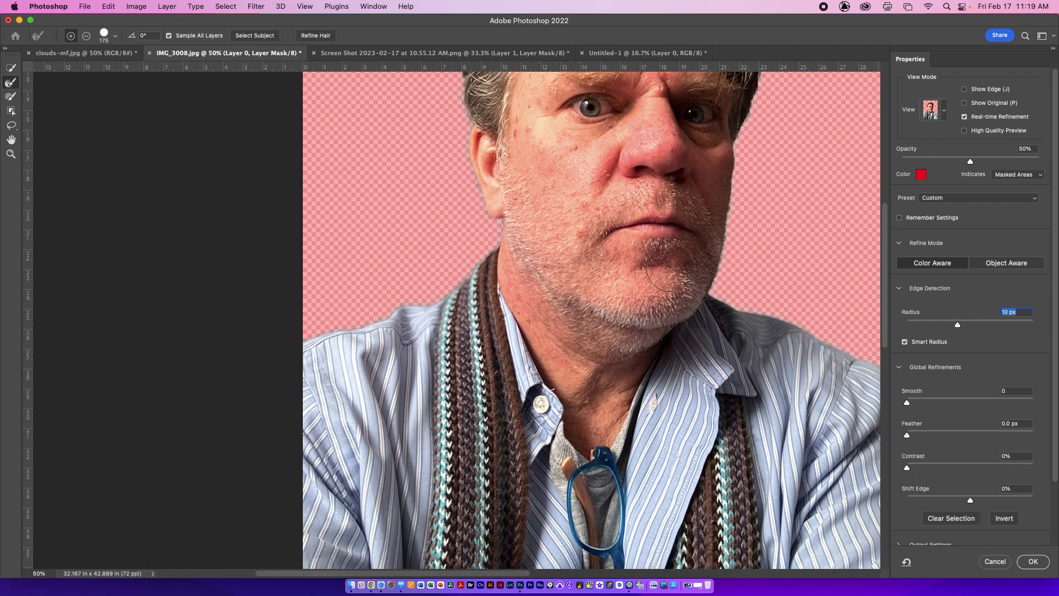
{"action": "left_click_drag", "start_coordinate": [670, 267], "coordinate": [539, 424]}
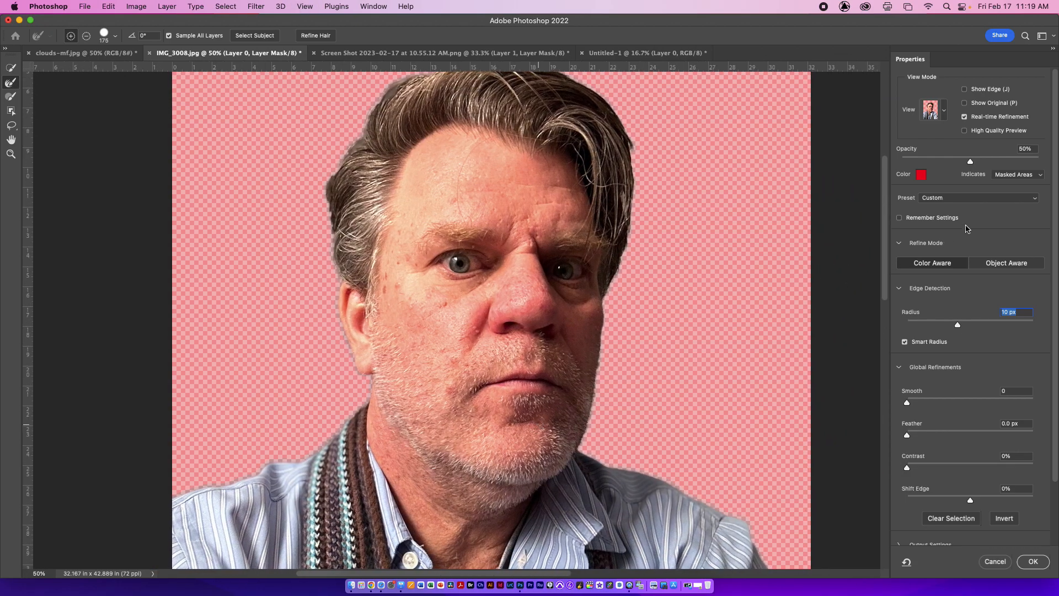
Step: Set the edge detection radius to 4 px and Shift Edge to -11%, checking the contour along the cheek and chin
{"action": "left_click_drag", "start_coordinate": [956, 327], "coordinate": [943, 326]}
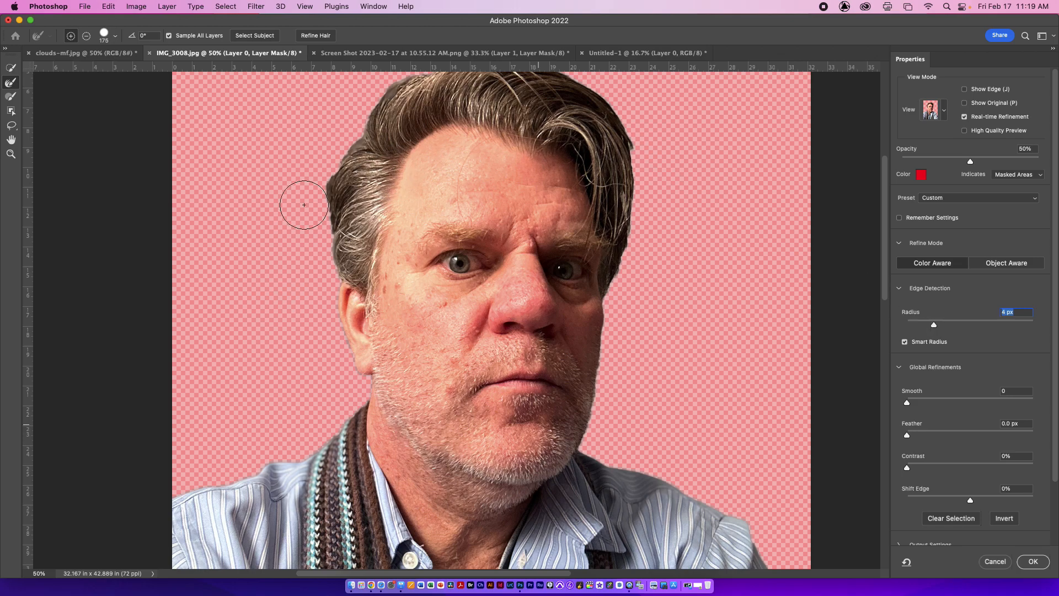
{"action": "scroll", "coordinate": [610, 418], "scroll_direction": "up", "scroll_amount": 5}
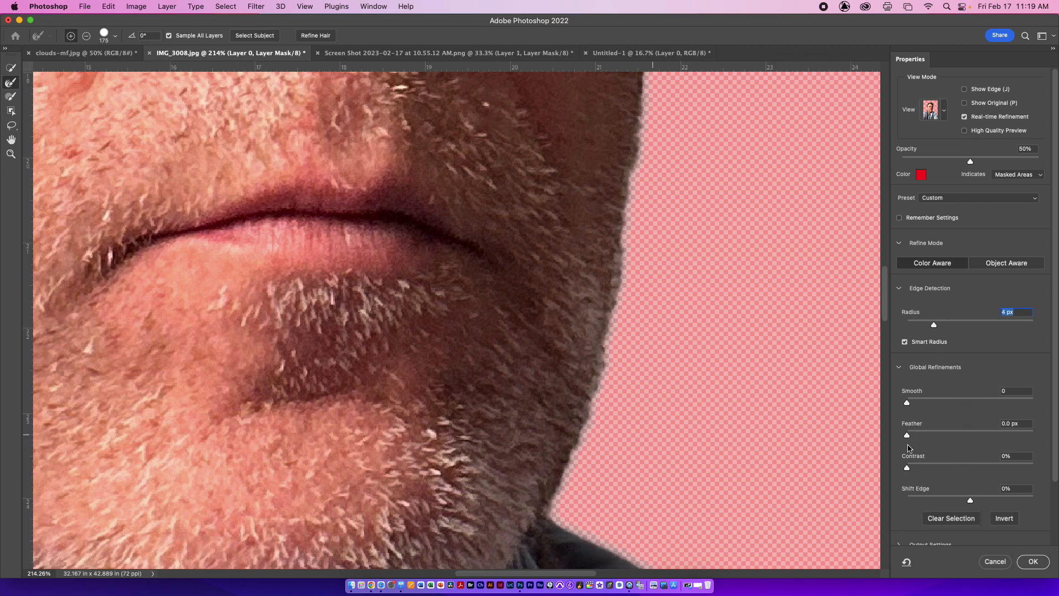
{"action": "left_click_drag", "start_coordinate": [971, 501], "coordinate": [961, 501]}
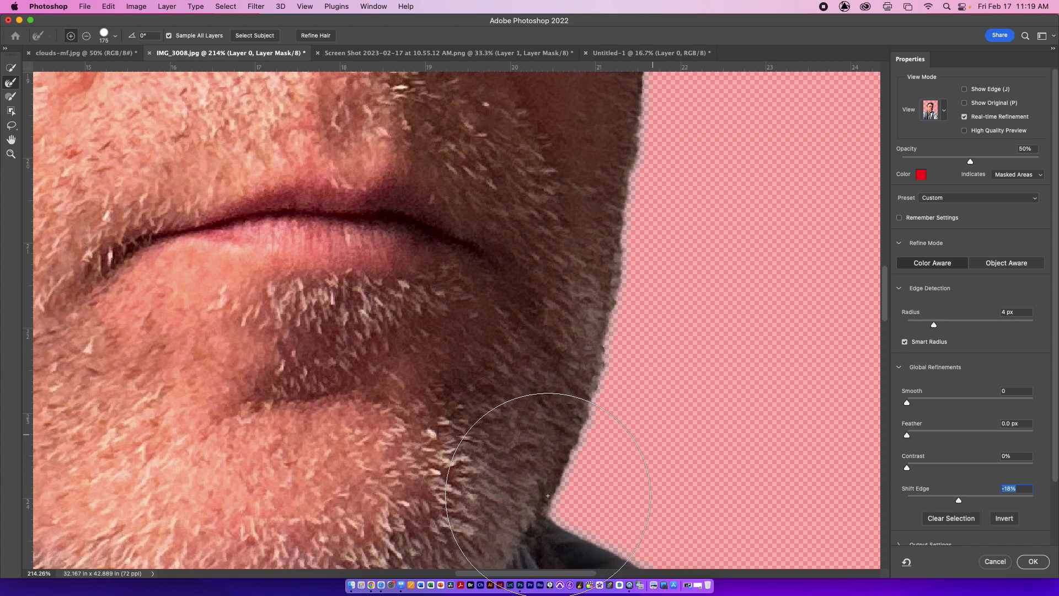
{"action": "left_click_drag", "start_coordinate": [623, 303], "coordinate": [617, 326]}
{"action": "scroll", "coordinate": [616, 326], "scroll_direction": "up", "scroll_amount": 10}
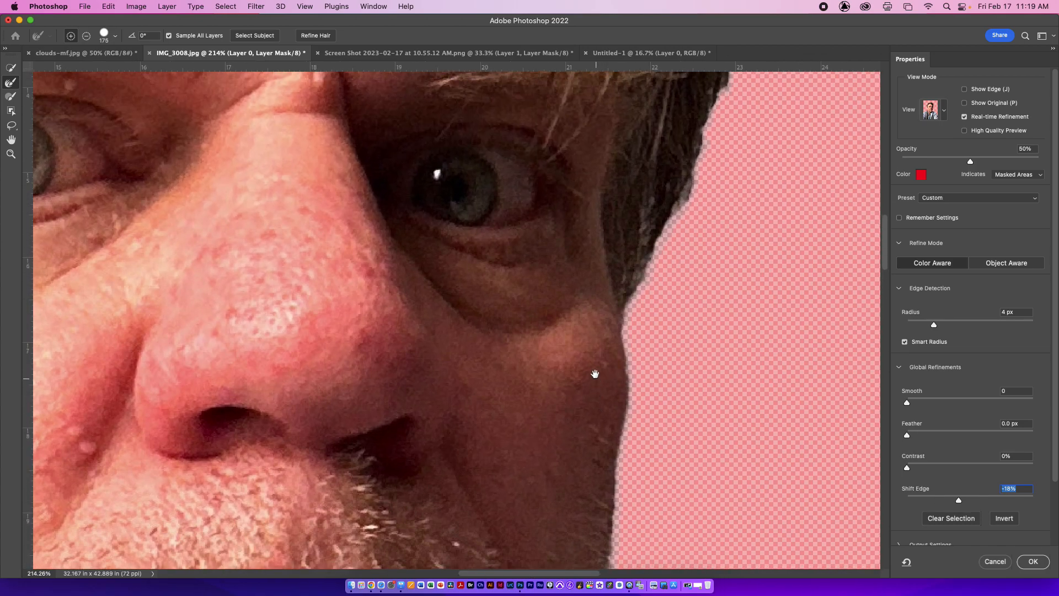
{"action": "left_click_drag", "start_coordinate": [960, 501], "coordinate": [963, 502]}
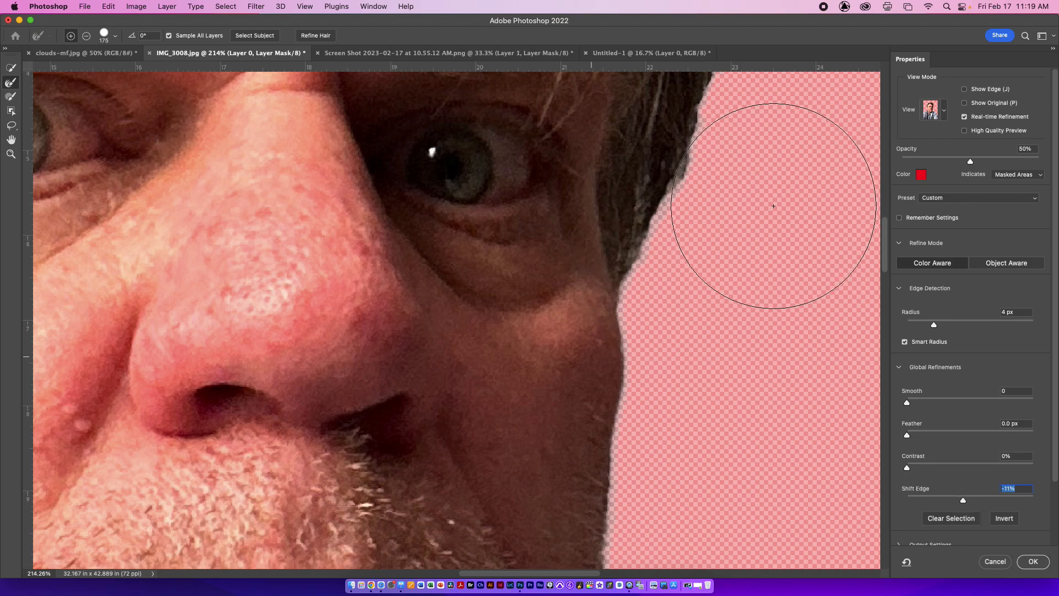
Step: Accept the refined mask, float the portrait in its own window, and copy the masked man into the 11 x 17 inch document
{"action": "left_click", "coordinate": [1035, 562]}
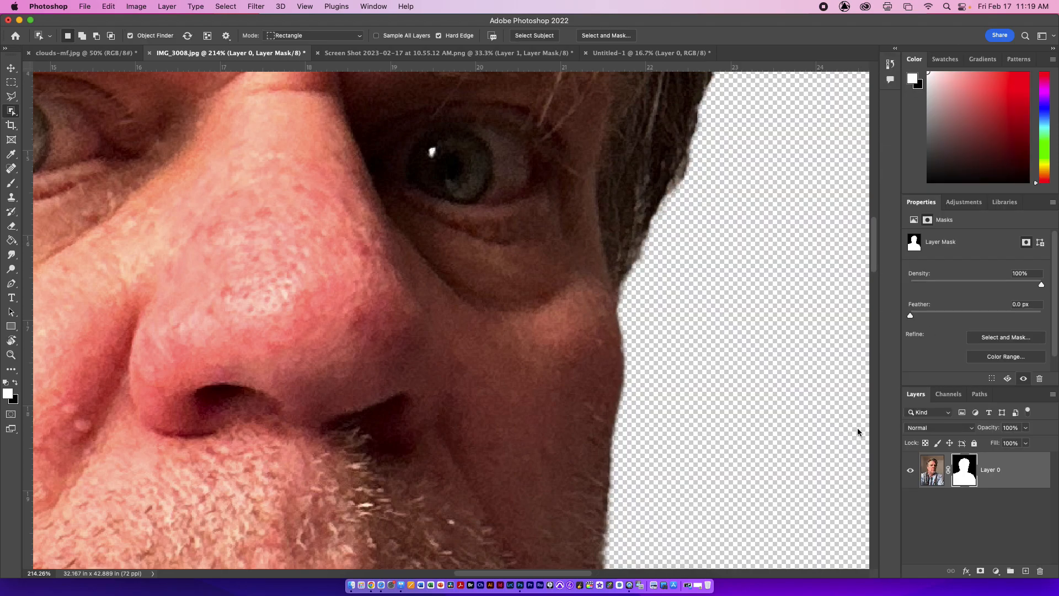
{"action": "left_click_drag", "start_coordinate": [256, 53], "coordinate": [171, 445]}
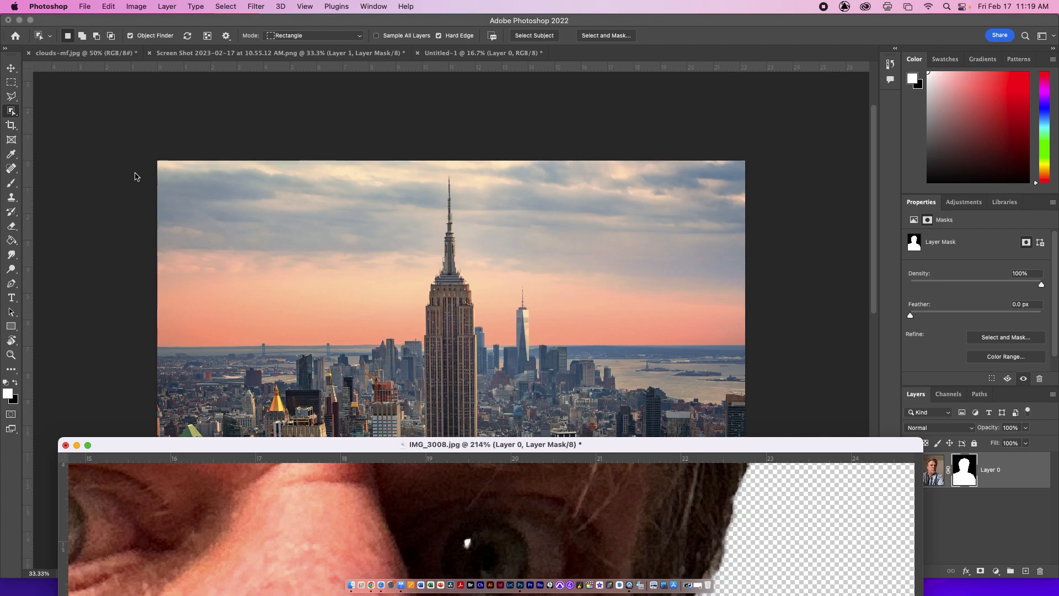
{"action": "left_click", "coordinate": [96, 54]}
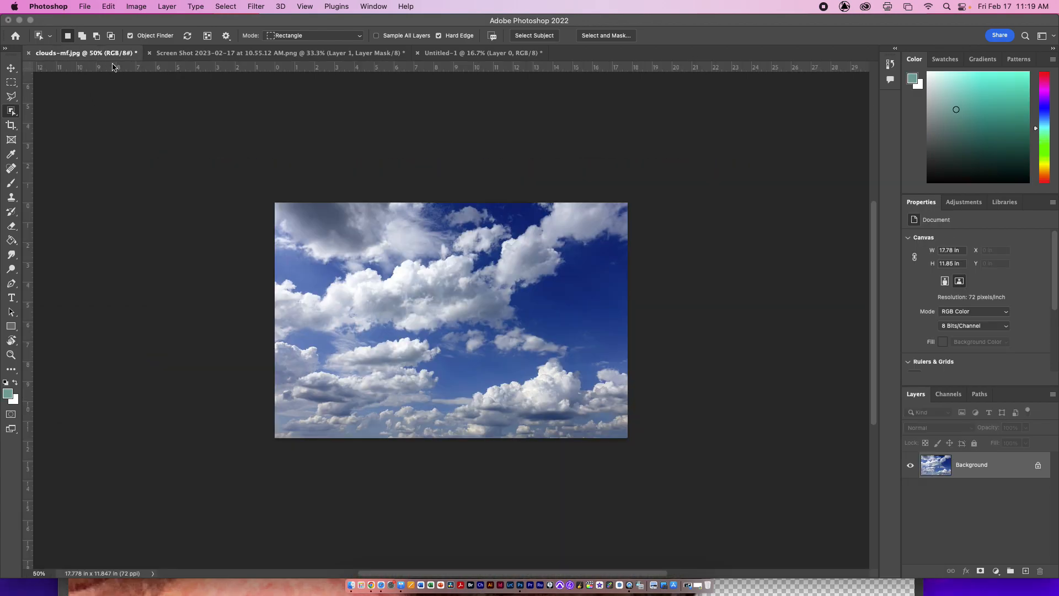
{"action": "left_click", "coordinate": [239, 54]}
{"action": "left_click", "coordinate": [478, 53]}
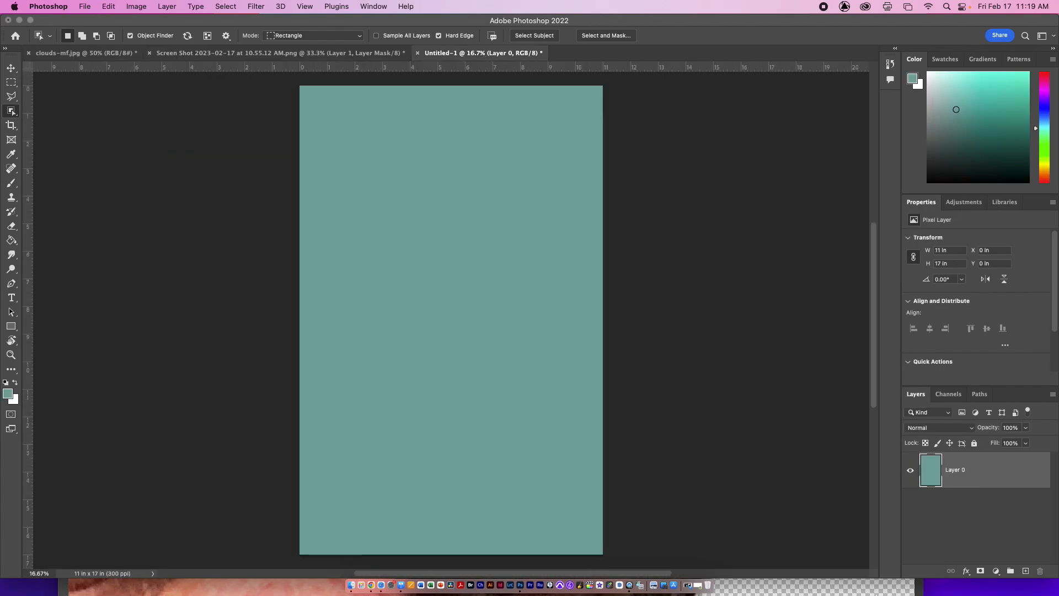
{"action": "left_click", "coordinate": [859, 589]}
{"action": "left_click_drag", "start_coordinate": [935, 483], "coordinate": [451, 323]}
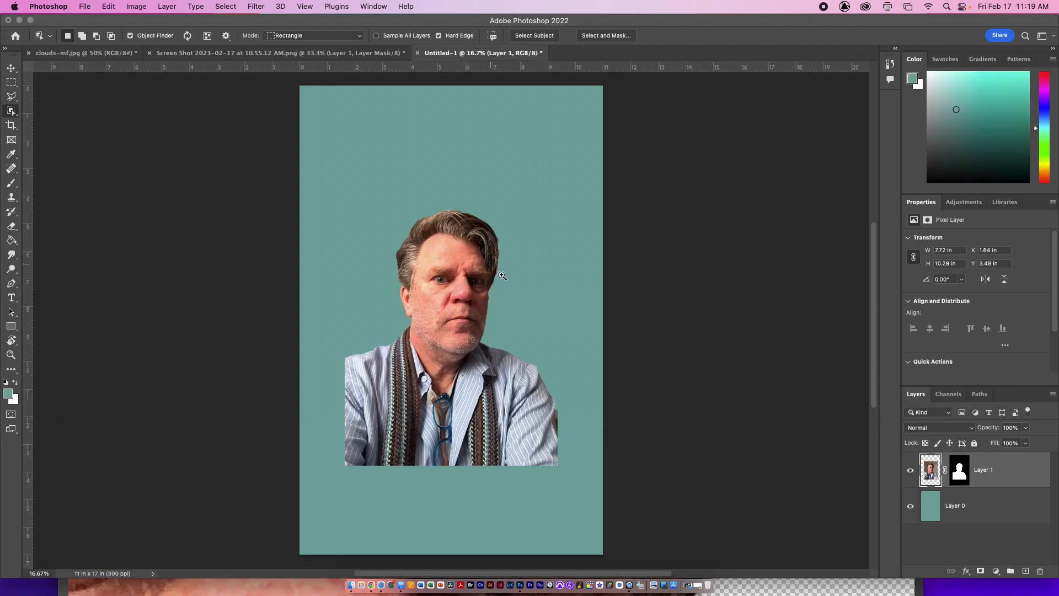
Step: Reopen mask refinement for the copied portrait and brush its left hair edge with the Refine Edge Brush at size 30
{"action": "scroll", "coordinate": [493, 265], "scroll_direction": "up", "scroll_amount": 10}
{"action": "scroll", "coordinate": [497, 267], "scroll_direction": "up", "scroll_amount": 5}
{"action": "scroll", "coordinate": [497, 267], "scroll_direction": "down", "scroll_amount": 5}
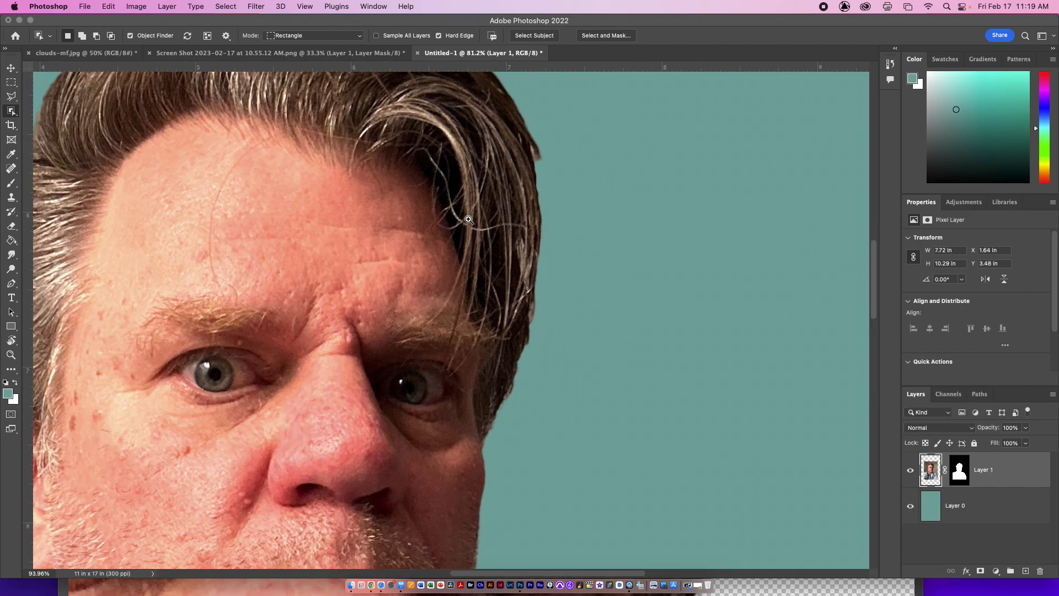
{"action": "left_click_drag", "start_coordinate": [481, 286], "coordinate": [603, 480]}
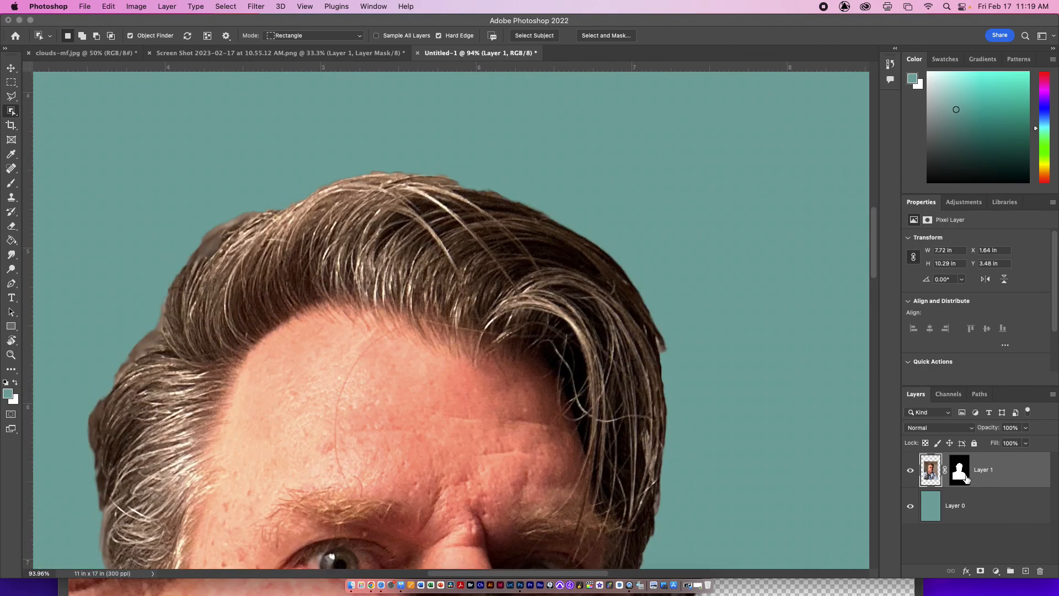
{"action": "double_click", "coordinate": [967, 478]}
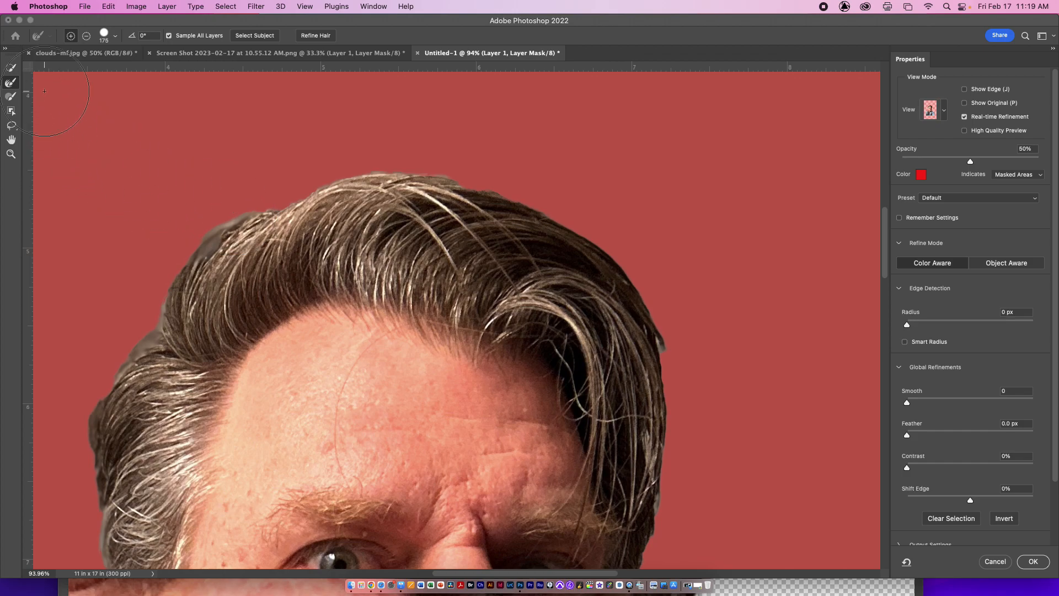
{"action": "key", "text": "bracketleft"}
{"action": "key", "text": "bracketleft"}
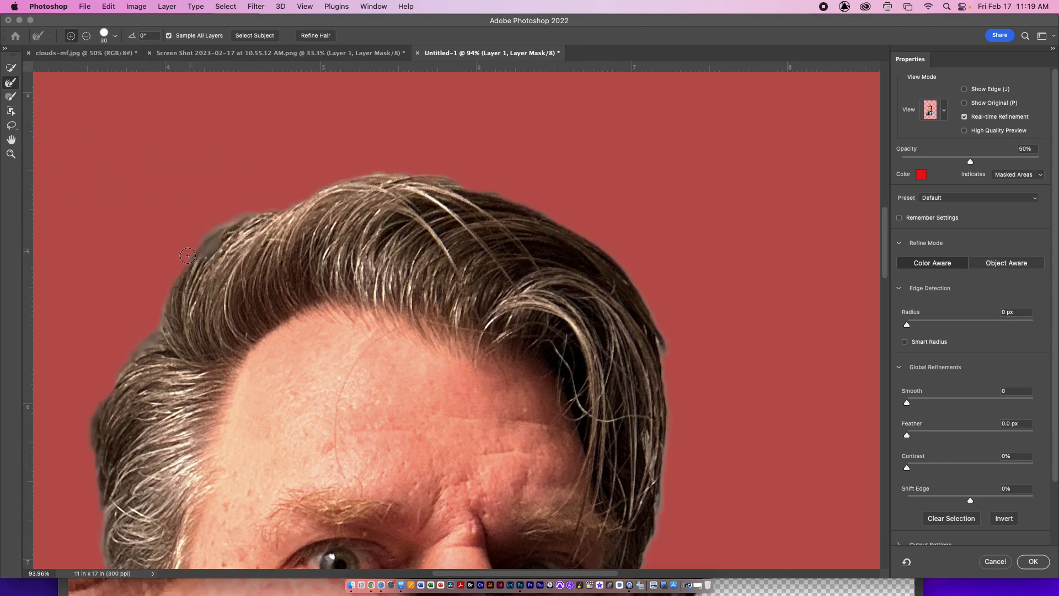
{"action": "left_click_drag", "start_coordinate": [184, 270], "coordinate": [160, 328]}
{"action": "mouse_move", "coordinate": [101, 397]}
{"action": "left_mouse_down"}
{"action": "mouse_move", "coordinate": [108, 497]}
{"action": "mouse_move", "coordinate": [176, 379]}
{"action": "mouse_move", "coordinate": [183, 457]}
{"action": "mouse_move", "coordinate": [204, 399]}
{"action": "mouse_move", "coordinate": [193, 508]}
{"action": "left_mouse_up"}
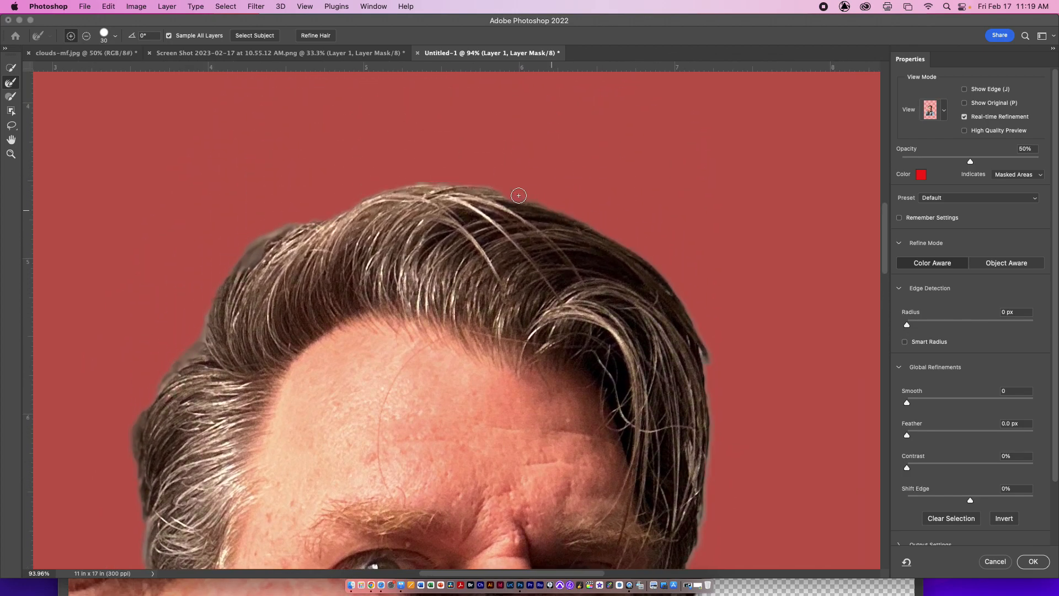
Step: Continue the Refine Edge Brush strokes down the man's hair and cheek on the image's right side toward the jaw
{"action": "scroll", "coordinate": [596, 236], "scroll_direction": "right", "scroll_amount": 5}
{"action": "scroll", "coordinate": [597, 236], "scroll_direction": "down", "scroll_amount": 3}
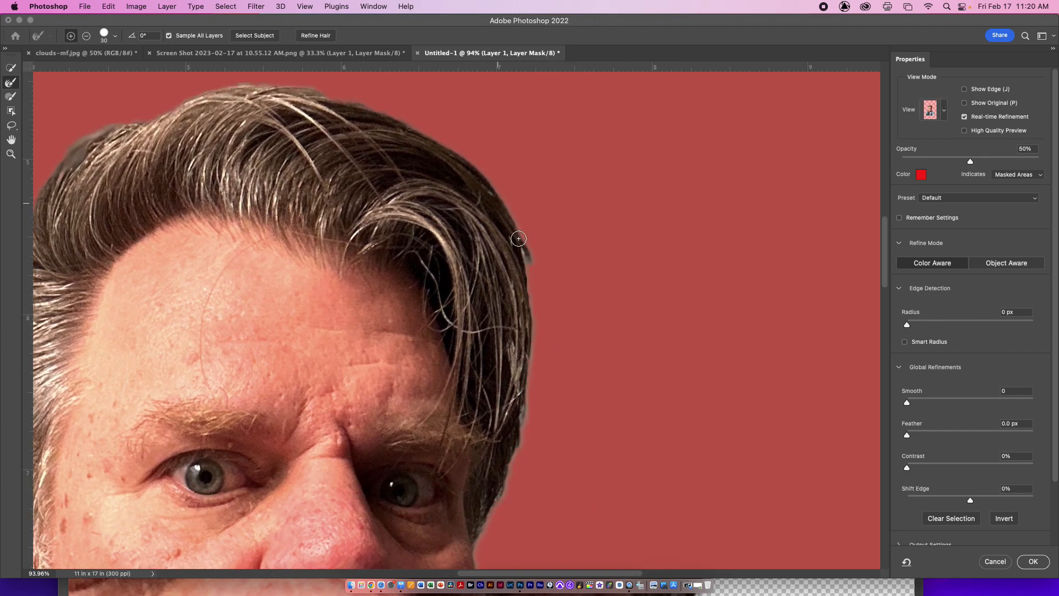
{"action": "scroll", "coordinate": [527, 237], "scroll_direction": "down", "scroll_amount": 5}
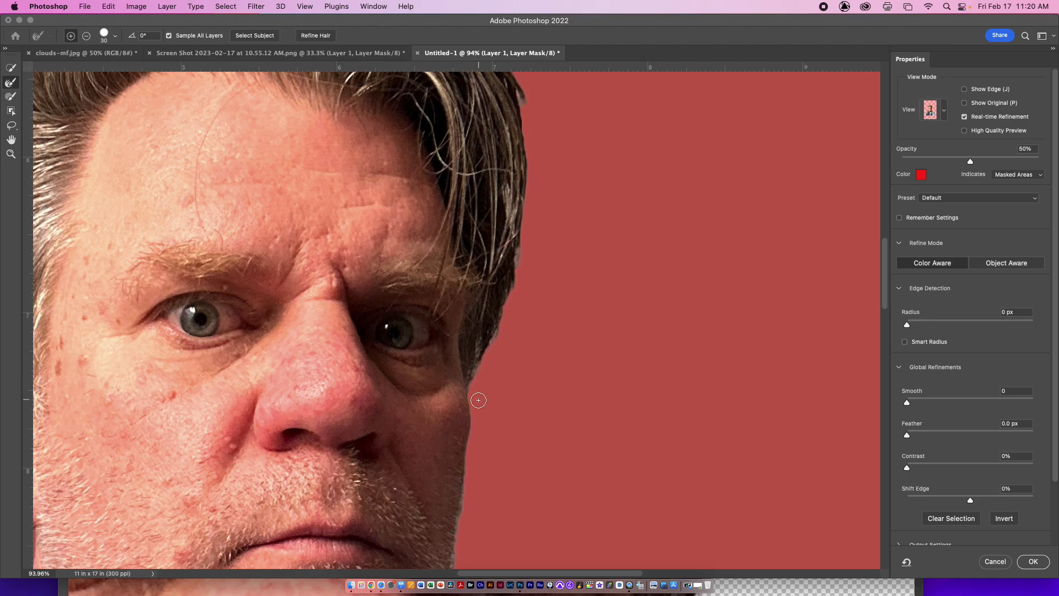
{"action": "scroll", "coordinate": [473, 386], "scroll_direction": "down", "scroll_amount": 3}
{"action": "scroll", "coordinate": [473, 386], "scroll_direction": "left", "scroll_amount": 1}
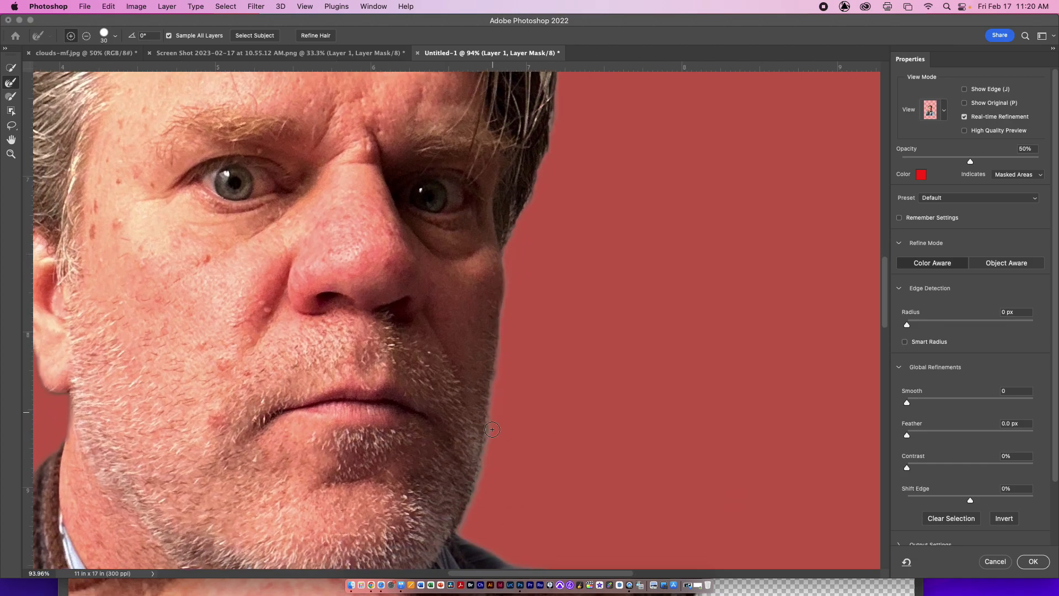
{"action": "scroll", "coordinate": [490, 425], "scroll_direction": "down", "scroll_amount": 2}
{"action": "scroll", "coordinate": [491, 426], "scroll_direction": "left", "scroll_amount": 1}
{"action": "mouse_move", "coordinate": [524, 349]}
{"action": "left_mouse_down"}
{"action": "mouse_move", "coordinate": [492, 459]}
{"action": "mouse_move", "coordinate": [509, 441]}
{"action": "mouse_move", "coordinate": [521, 361]}
{"action": "mouse_move", "coordinate": [499, 426]}
{"action": "left_mouse_up"}
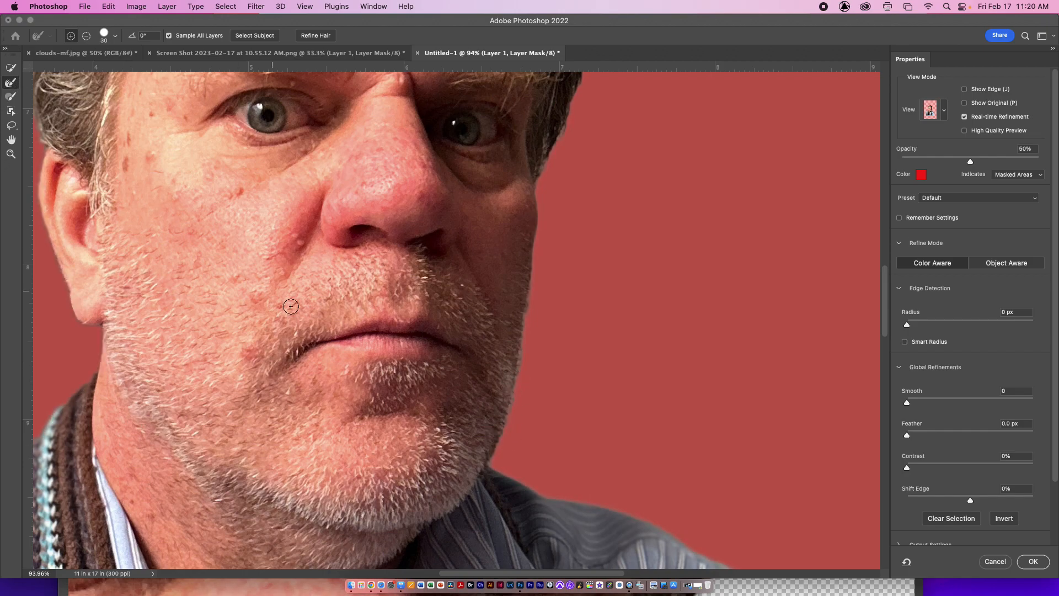
Step: Brush the edge where the man's neck meets the shirt shoulder, and accept the mask refinement
{"action": "scroll", "coordinate": [273, 292], "scroll_direction": "down", "scroll_amount": 5}
{"action": "left_click_drag", "start_coordinate": [459, 310], "coordinate": [508, 339]}
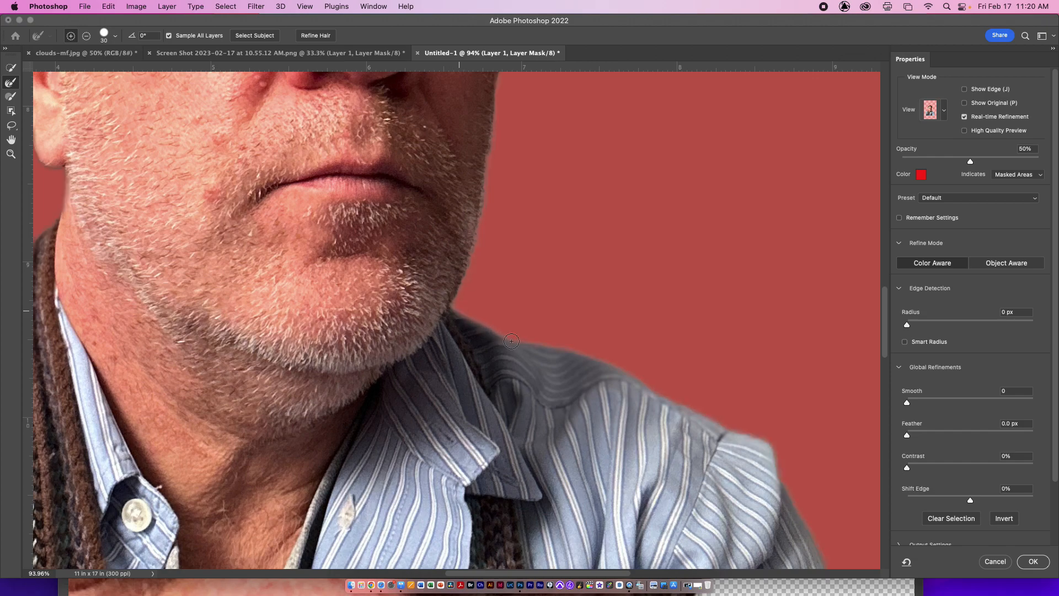
{"action": "scroll", "coordinate": [629, 372], "scroll_direction": "down", "scroll_amount": 4}
{"action": "scroll", "coordinate": [629, 373], "scroll_direction": "right", "scroll_amount": 4}
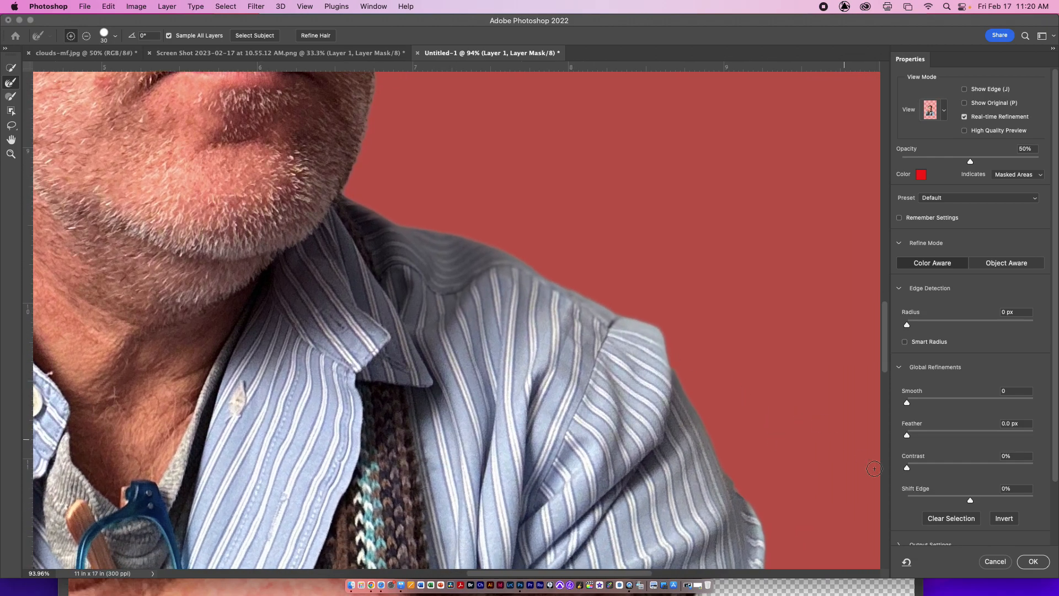
{"action": "left_click", "coordinate": [1044, 558]}
Step: Paint white on the layer mask along the upper-left hair edge with the Brush tool at size 20
{"action": "scroll", "coordinate": [520, 312], "scroll_direction": "up", "scroll_amount": 15}
{"action": "scroll", "coordinate": [520, 313], "scroll_direction": "left", "scroll_amount": 5}
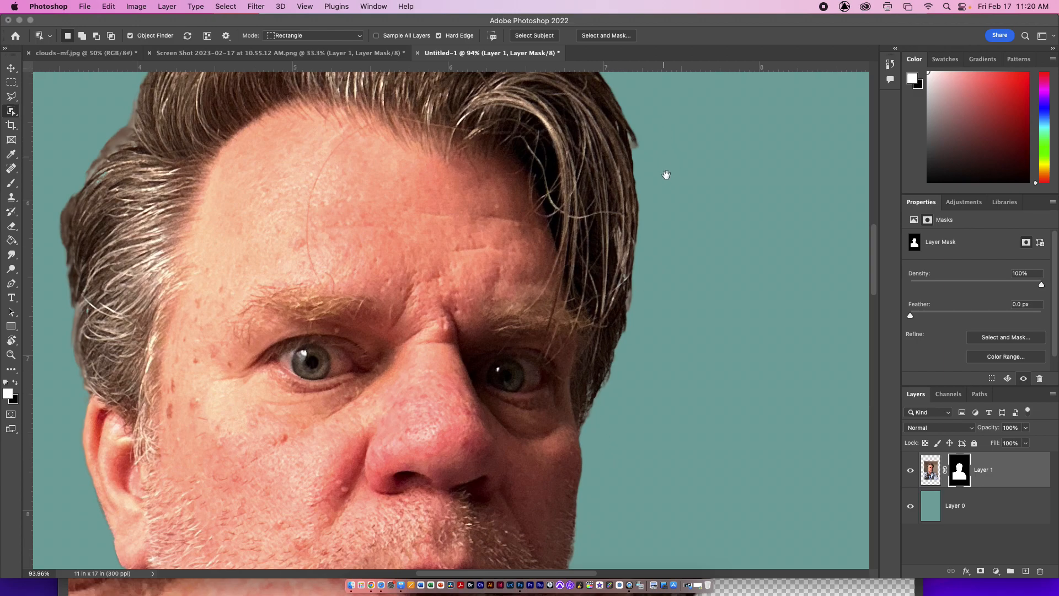
{"action": "left_click_drag", "start_coordinate": [666, 175], "coordinate": [759, 236]}
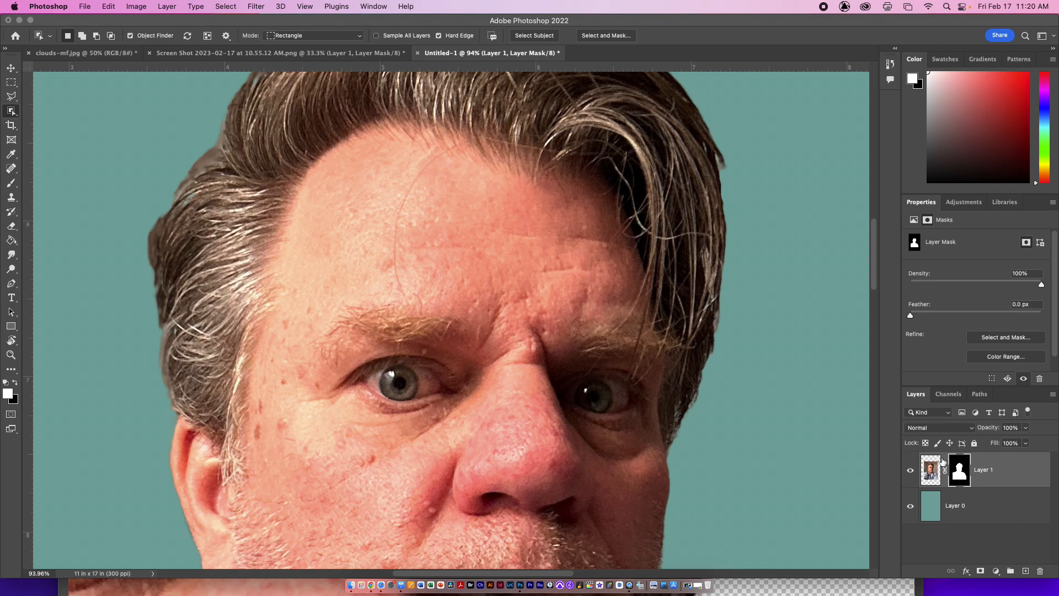
{"action": "key", "text": "b"}
{"action": "key", "text": "bracketleft"}
{"action": "key", "text": "bracketleft"}
{"action": "key", "text": "bracketleft"}
{"action": "key", "text": "bracketleft"}
{"action": "key", "text": "bracketleft"}
{"action": "key", "text": "bracketleft"}
{"action": "key", "text": "bracketleft"}
{"action": "key", "text": "bracketleft"}
{"action": "key", "text": "bracketleft"}
{"action": "key", "text": "bracketleft"}
{"action": "key", "text": "bracketleft"}
{"action": "key", "text": "bracketleft"}
{"action": "key", "text": "bracketleft"}
{"action": "key", "text": "bracketleft"}
{"action": "key", "text": "bracketleft"}
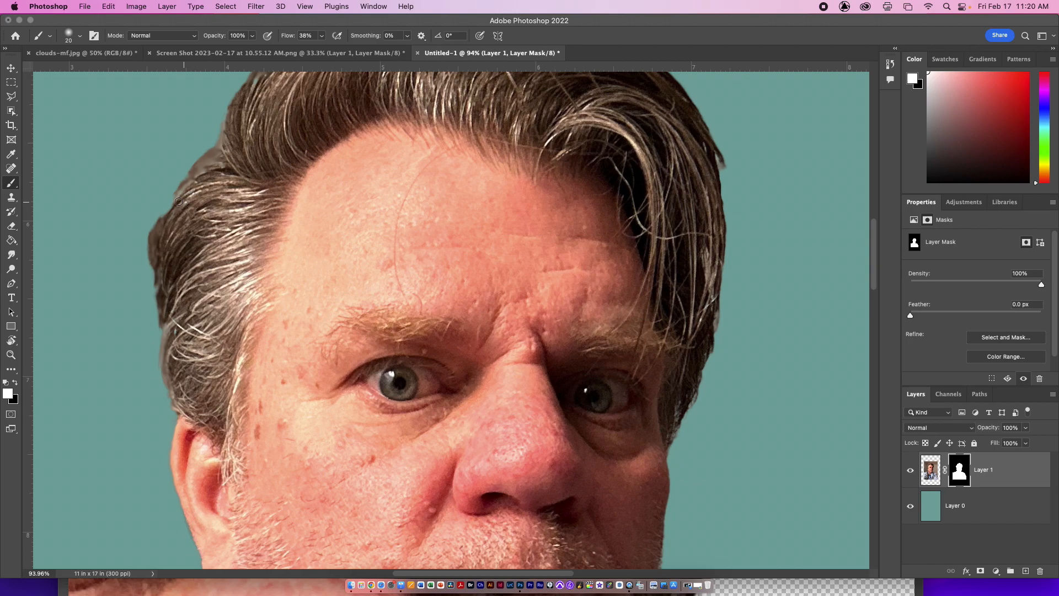
{"action": "left_click_drag", "start_coordinate": [178, 197], "coordinate": [191, 183]}
Step: Scale the masked man to about 146% so he spans the page width and reaches the page's bottom edge
{"action": "key", "text": "super+minus"}
{"action": "key", "text": "super+minus"}
{"action": "key", "text": "super+minus"}
{"action": "key", "text": "super+minus"}
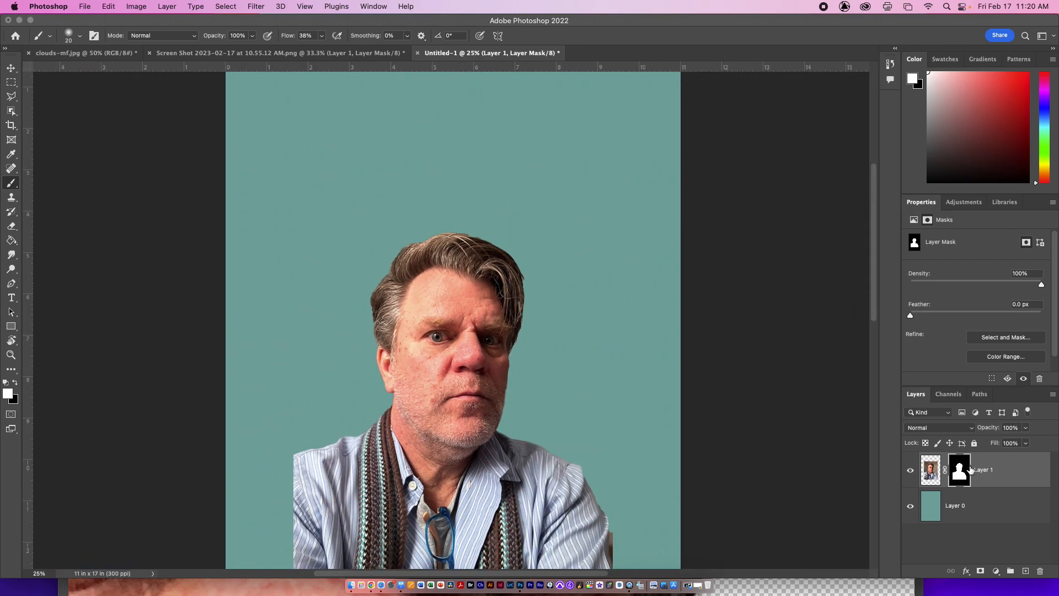
{"action": "key", "text": "super+minus"}
{"action": "key", "text": "super+minus"}
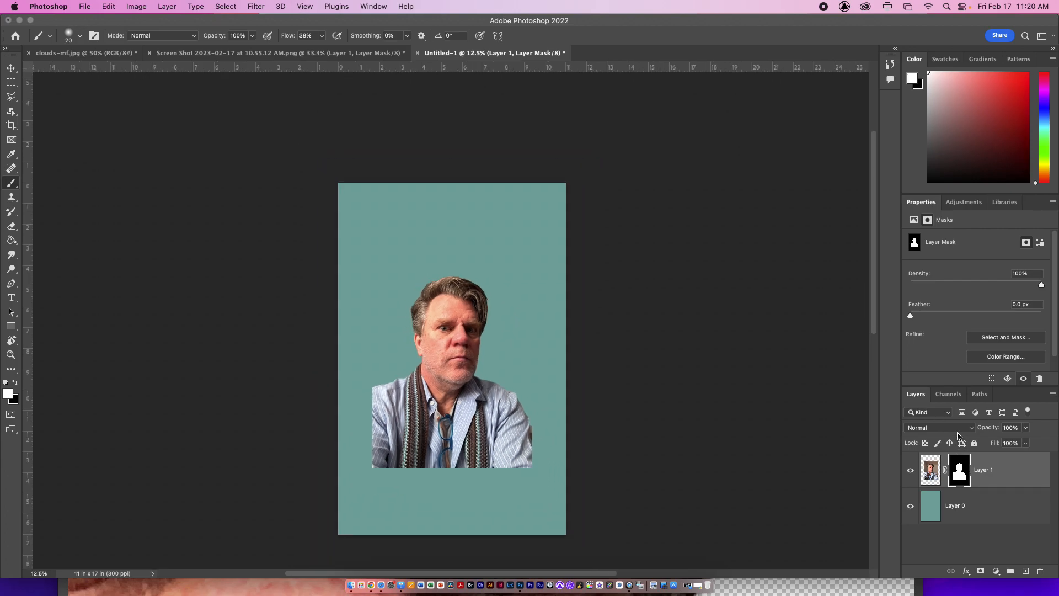
{"action": "key", "text": "super+t"}
{"action": "left_click_drag", "start_coordinate": [459, 473], "coordinate": [458, 533]}
{"action": "left_click_drag", "start_coordinate": [453, 255], "coordinate": [453, 223]}
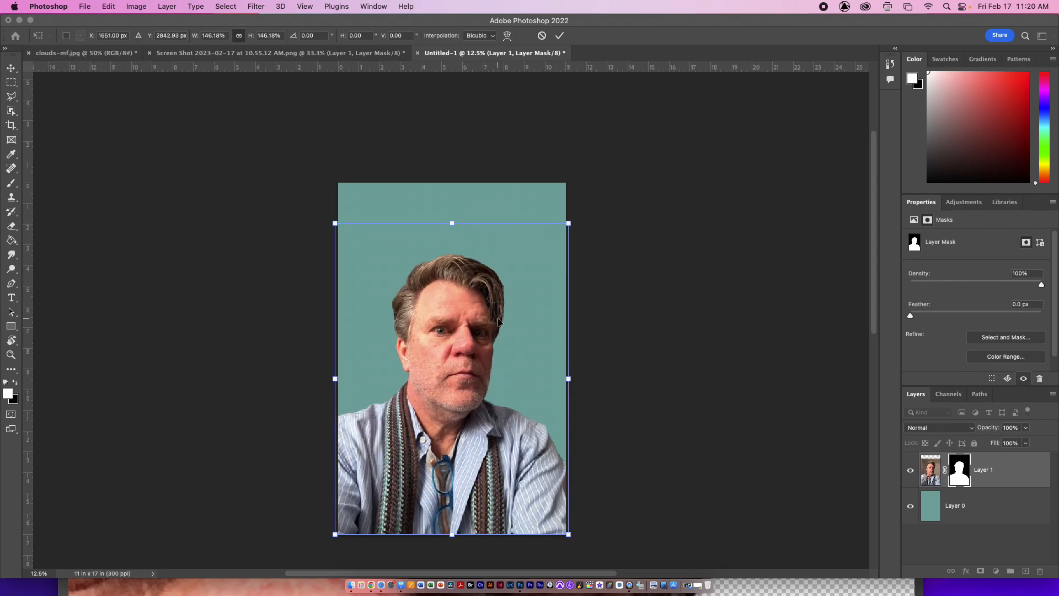
{"action": "key", "text": "Return"}
{"action": "key", "text": "b"}
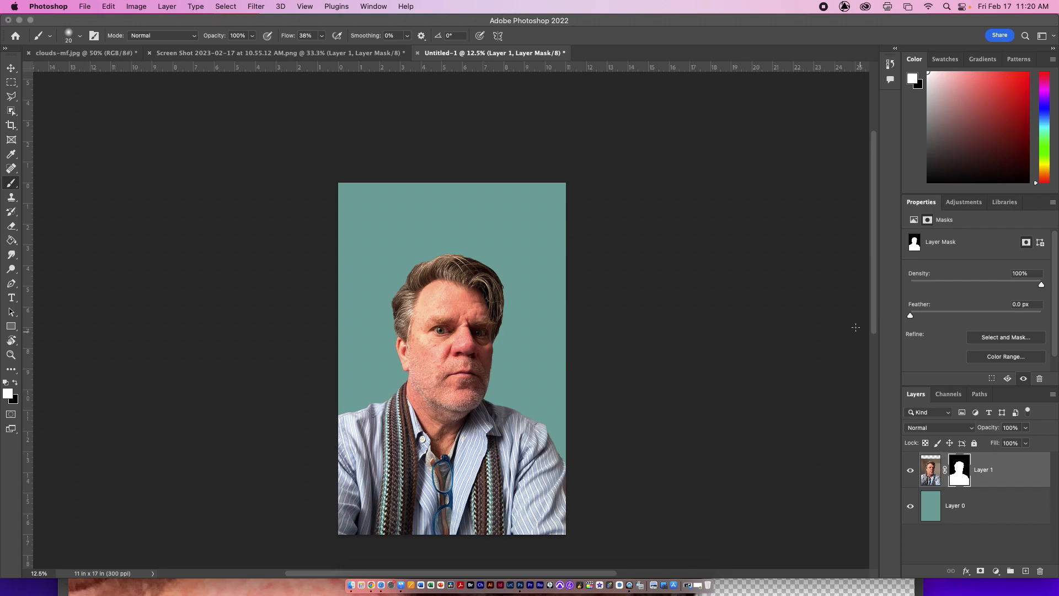
Step: Switch to the New York skyline image and select Layer 1 copy
{"action": "left_click", "coordinate": [267, 59]}
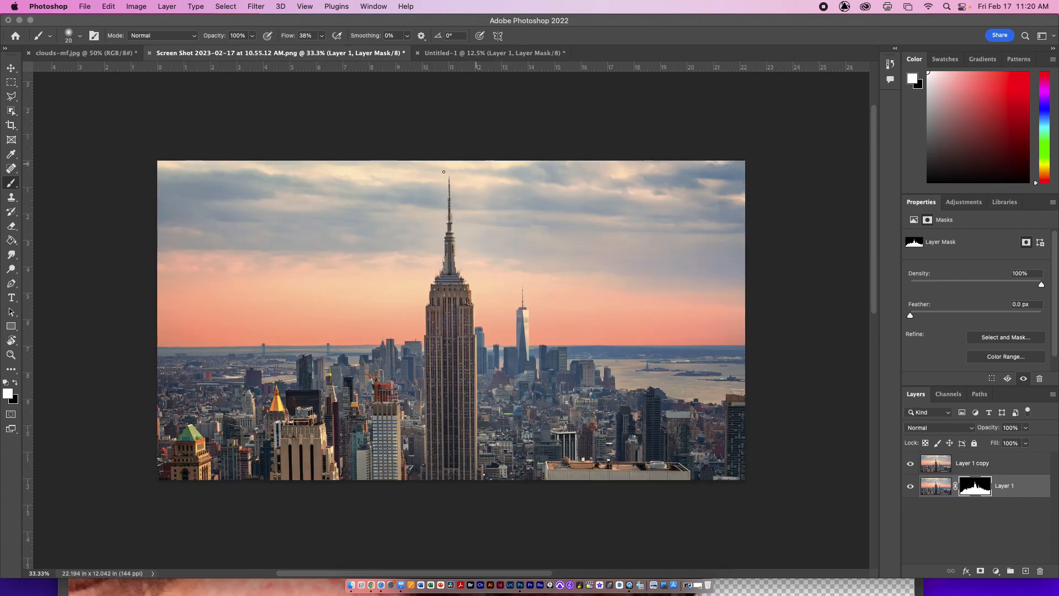
{"action": "left_click_drag", "start_coordinate": [464, 350], "coordinate": [535, 354]}
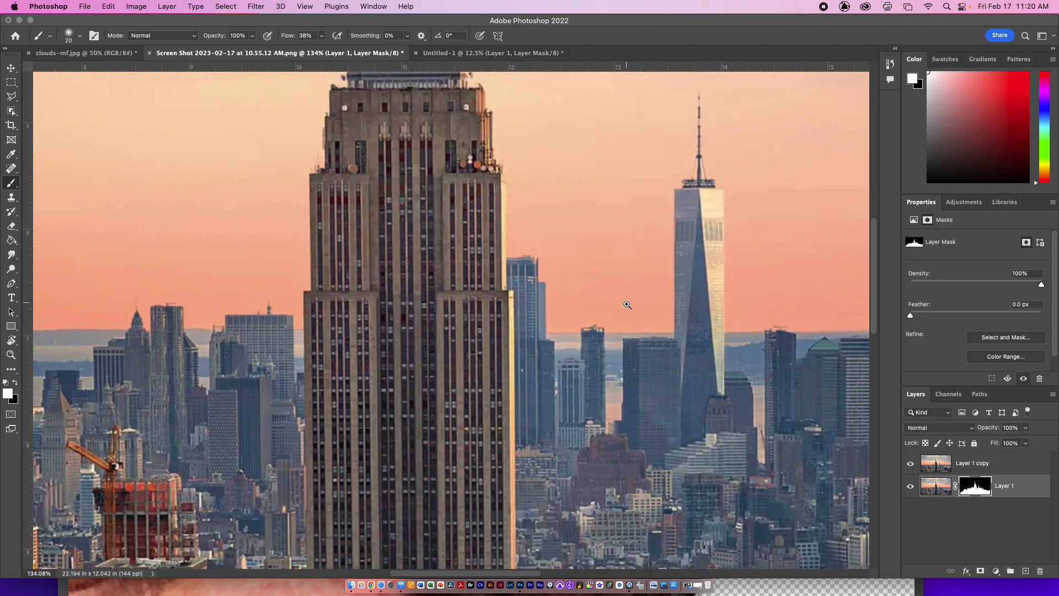
{"action": "left_click_drag", "start_coordinate": [683, 356], "coordinate": [637, 354]}
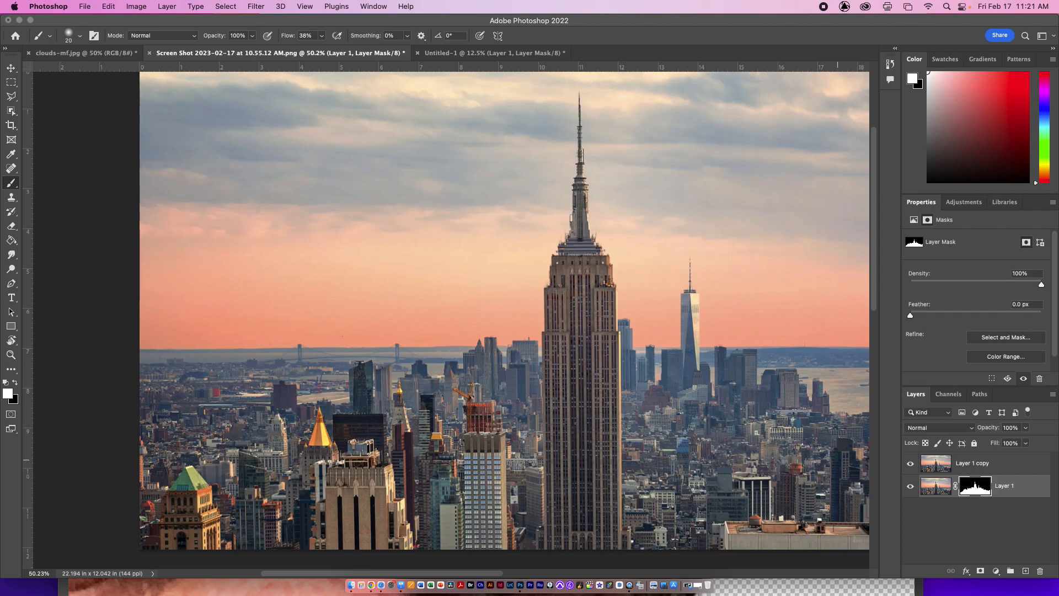
{"action": "left_click", "coordinate": [947, 469]}
{"action": "scroll", "coordinate": [416, 243], "scroll_direction": "right", "scroll_amount": 5}
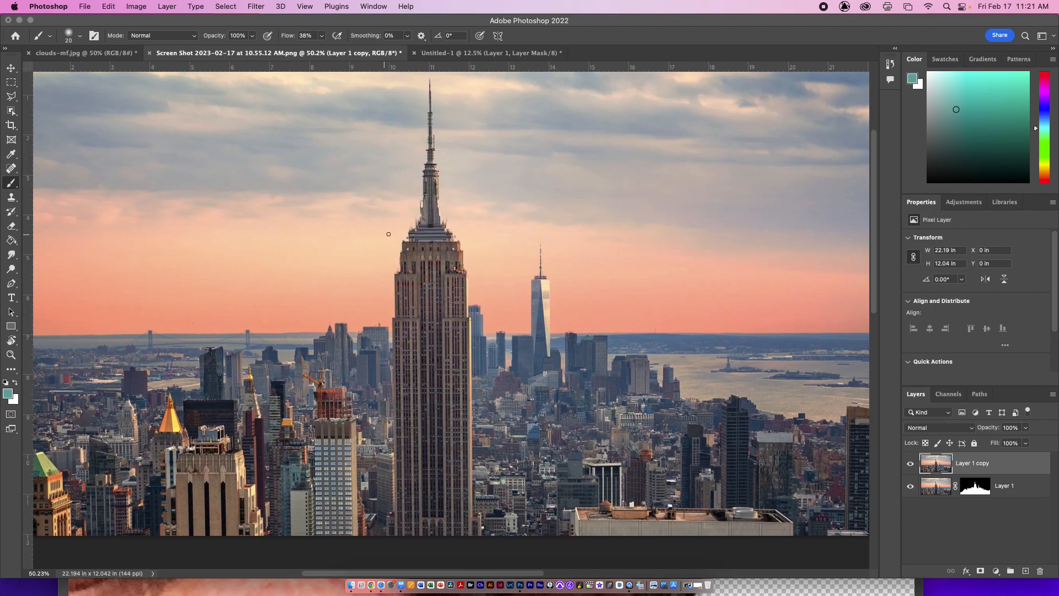
{"action": "key", "text": "super+minus"}
{"action": "key", "text": "super+minus"}
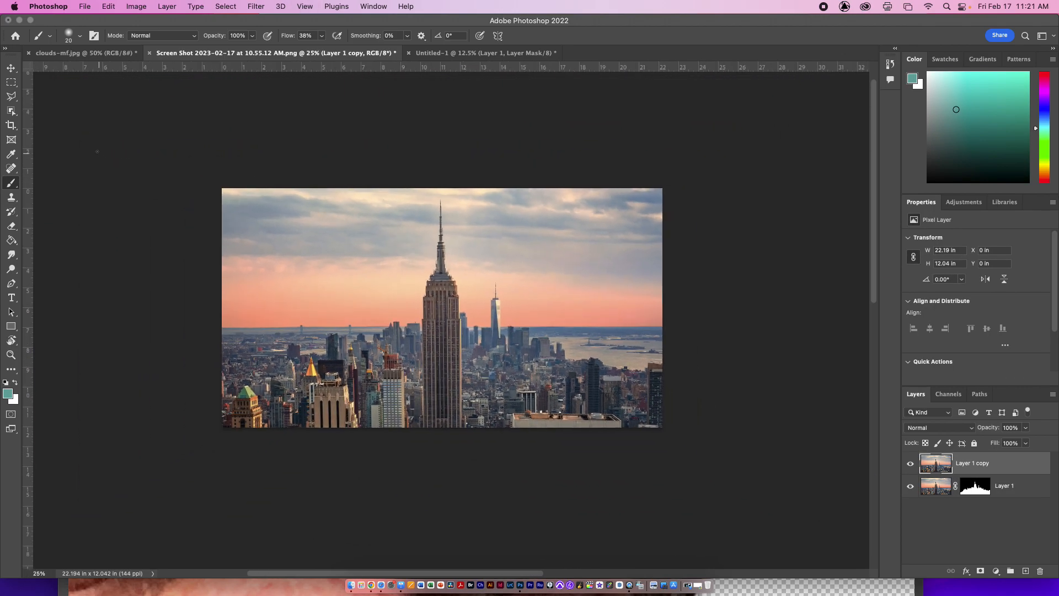
Step: Hide Layer 1 and try masking the skyline copy with an Object Selection of the buildings, undoing the mask and deselecting
{"action": "left_click", "coordinate": [10, 112]}
{"action": "left_click", "coordinate": [84, 113]}
{"action": "left_click_drag", "start_coordinate": [218, 166], "coordinate": [786, 467]}
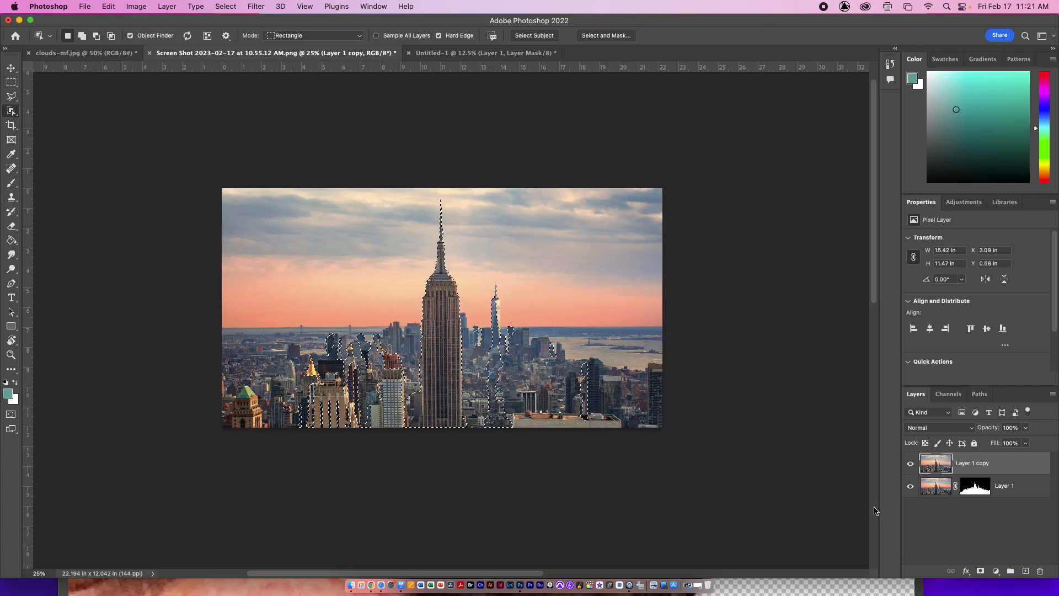
{"action": "left_click", "coordinate": [910, 486]}
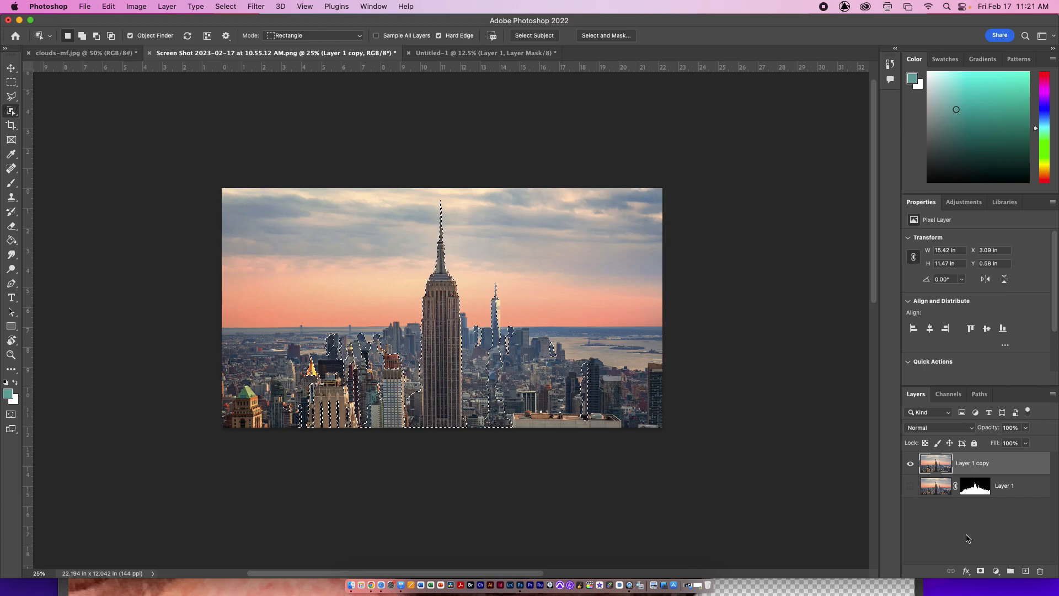
{"action": "left_click", "coordinate": [980, 572]}
{"action": "key", "text": "cmd+z"}
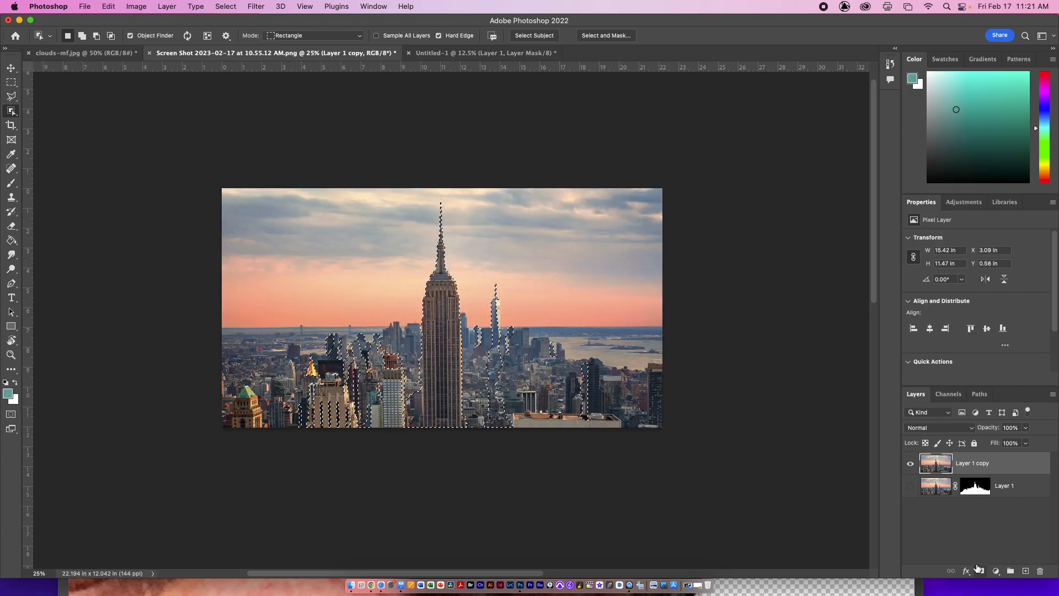
{"action": "key", "text": "cmd+d"}
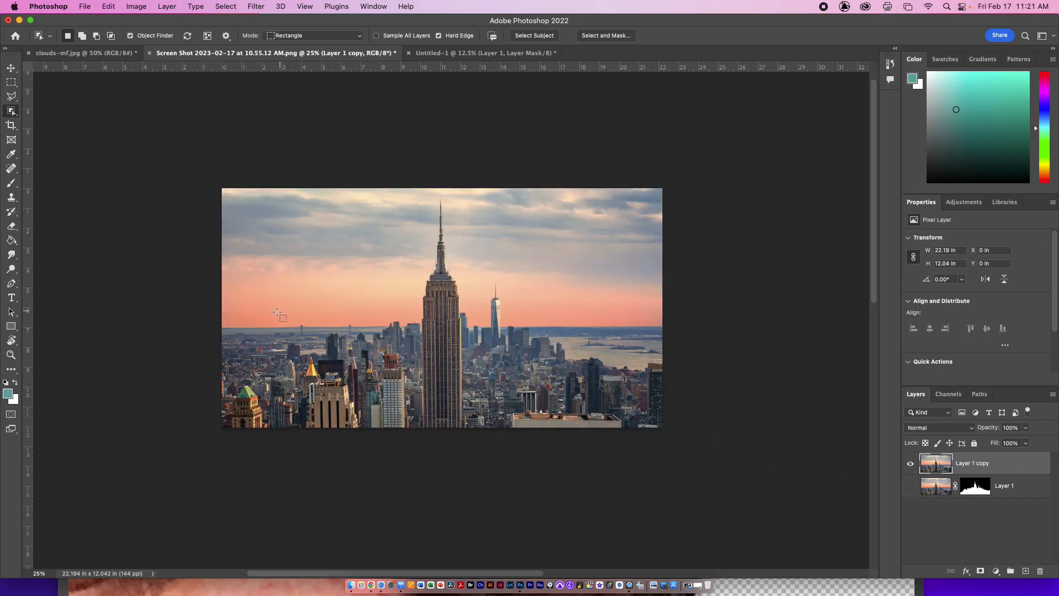
Step: Select the city buildings with the Quick Selection tool at size 150 and add the selection as a mask on Layer 1 copy
{"action": "right_click", "coordinate": [12, 114]}
{"action": "left_click", "coordinate": [41, 119]}
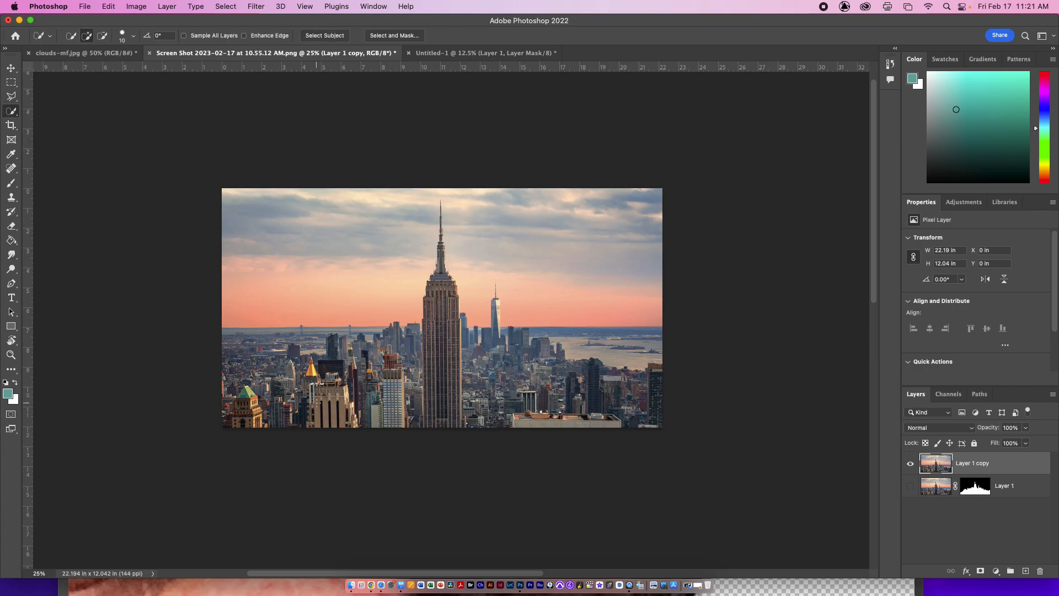
{"action": "key", "text": "bracketright"}
{"action": "key", "text": "bracketright"}
{"action": "key", "text": "bracketright"}
{"action": "mouse_move", "coordinate": [324, 407]}
{"action": "left_mouse_down"}
{"action": "mouse_move", "coordinate": [642, 423]}
{"action": "mouse_move", "coordinate": [461, 371]}
{"action": "mouse_move", "coordinate": [440, 326]}
{"action": "mouse_move", "coordinate": [399, 383]}
{"action": "mouse_move", "coordinate": [332, 378]}
{"action": "mouse_move", "coordinate": [290, 405]}
{"action": "mouse_move", "coordinate": [254, 411]}
{"action": "mouse_move", "coordinate": [331, 364]}
{"action": "mouse_move", "coordinate": [349, 379]}
{"action": "mouse_move", "coordinate": [325, 311]}
{"action": "mouse_move", "coordinate": [283, 330]}
{"action": "mouse_move", "coordinate": [265, 354]}
{"action": "mouse_move", "coordinate": [275, 362]}
{"action": "mouse_move", "coordinate": [252, 361]}
{"action": "mouse_move", "coordinate": [234, 394]}
{"action": "left_mouse_up"}
{"action": "left_click_drag", "start_coordinate": [552, 352], "coordinate": [645, 413]}
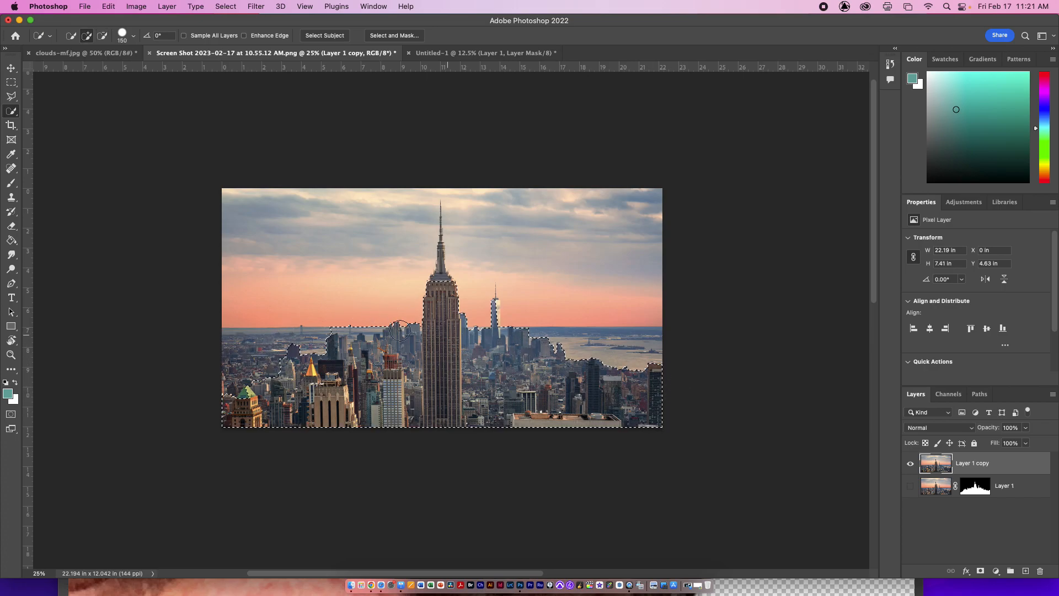
{"action": "left_click", "coordinate": [980, 572]}
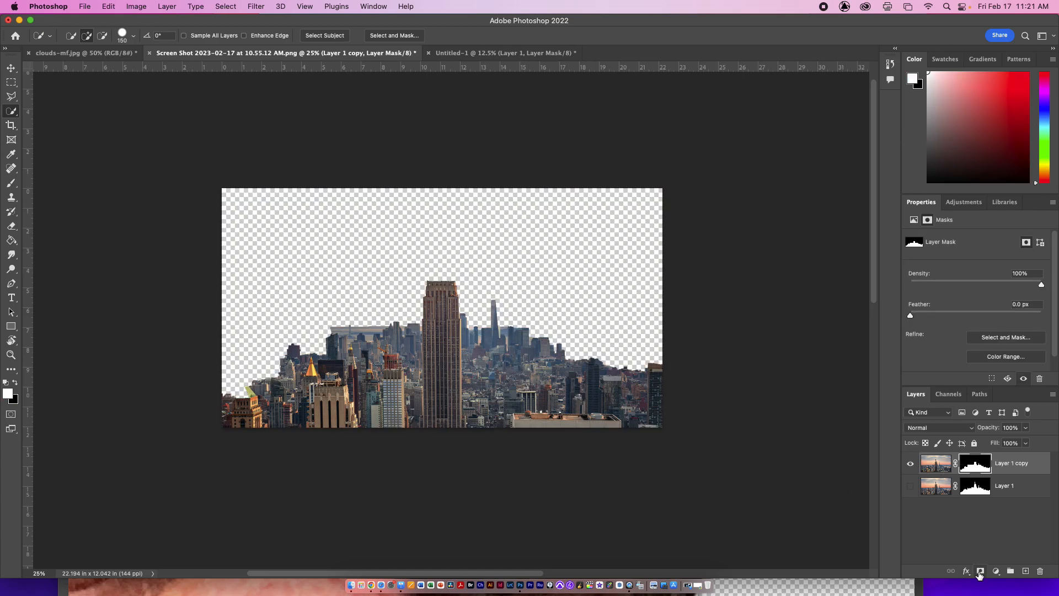
Step: Select the leftover sky gap beside the tapered tower with Quick Selection at size 40 and remove it from Layer 1 copy's mask
{"action": "scroll", "coordinate": [469, 375], "scroll_direction": "up", "scroll_amount": 5}
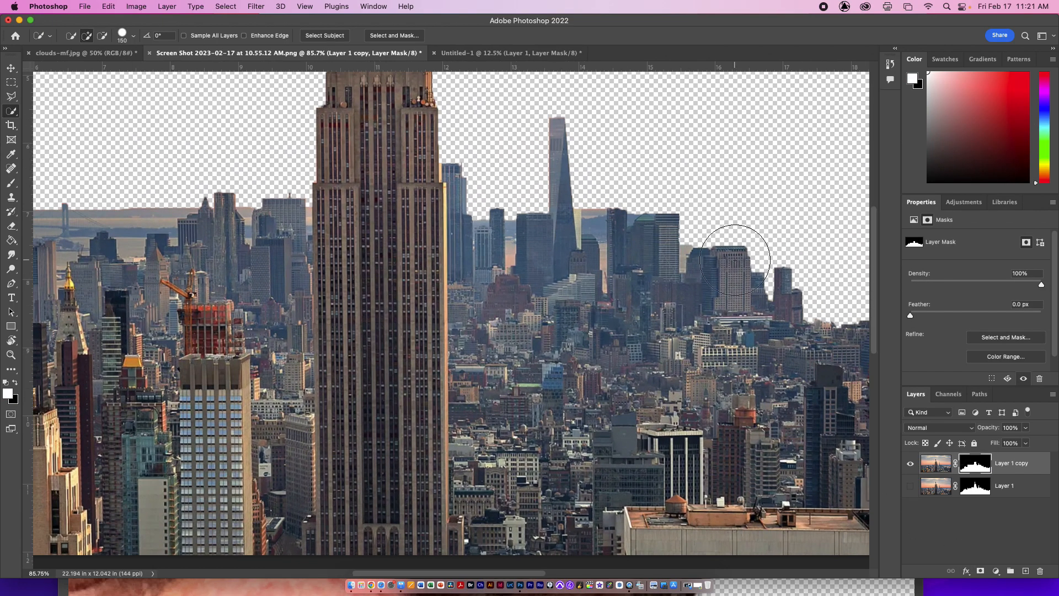
{"action": "scroll", "coordinate": [690, 243], "scroll_direction": "right", "scroll_amount": 2}
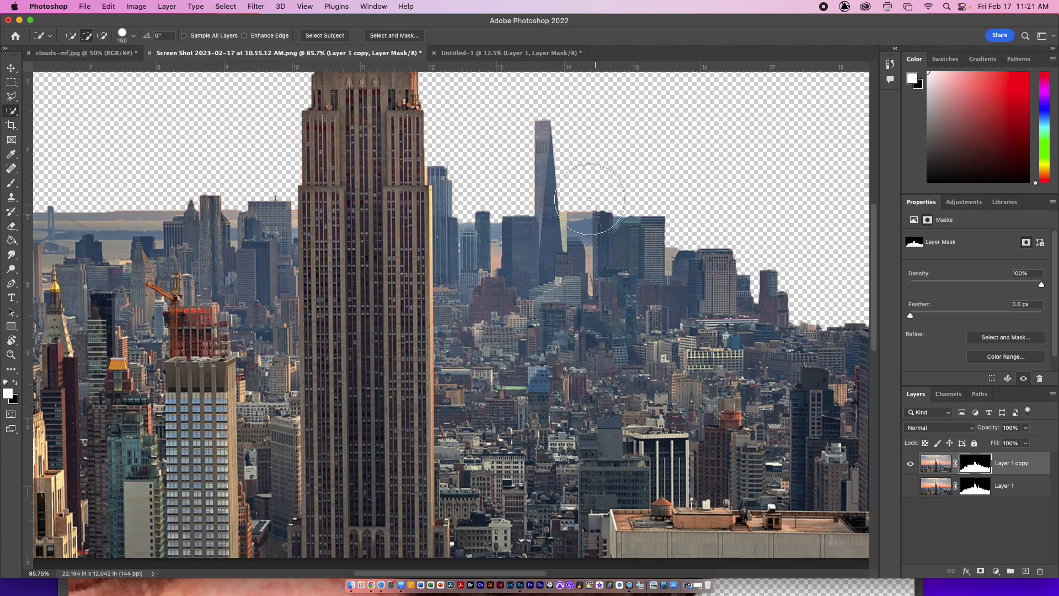
{"action": "key", "text": "l"}
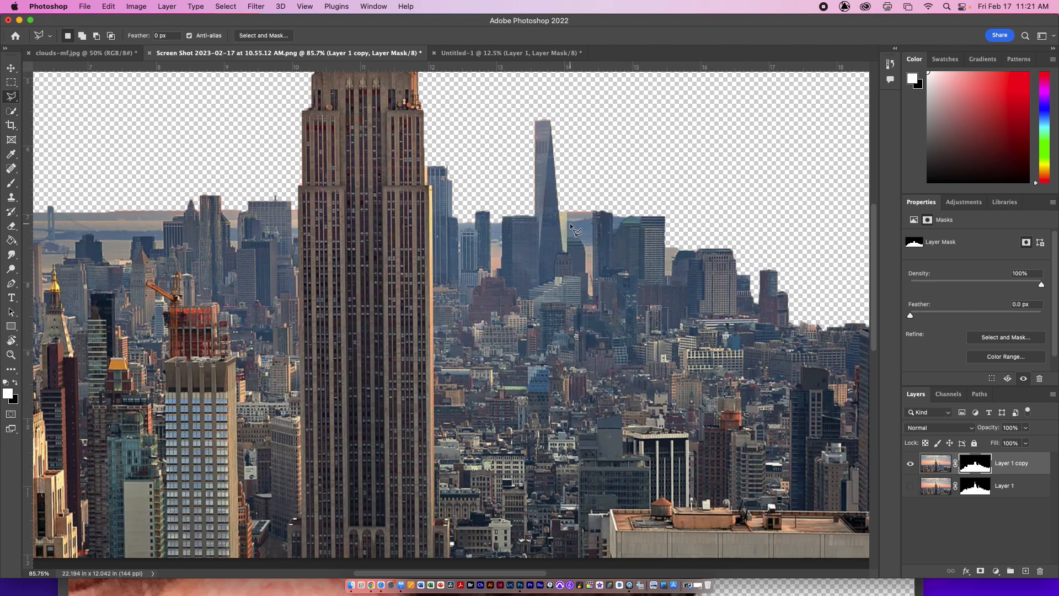
{"action": "key", "text": "w"}
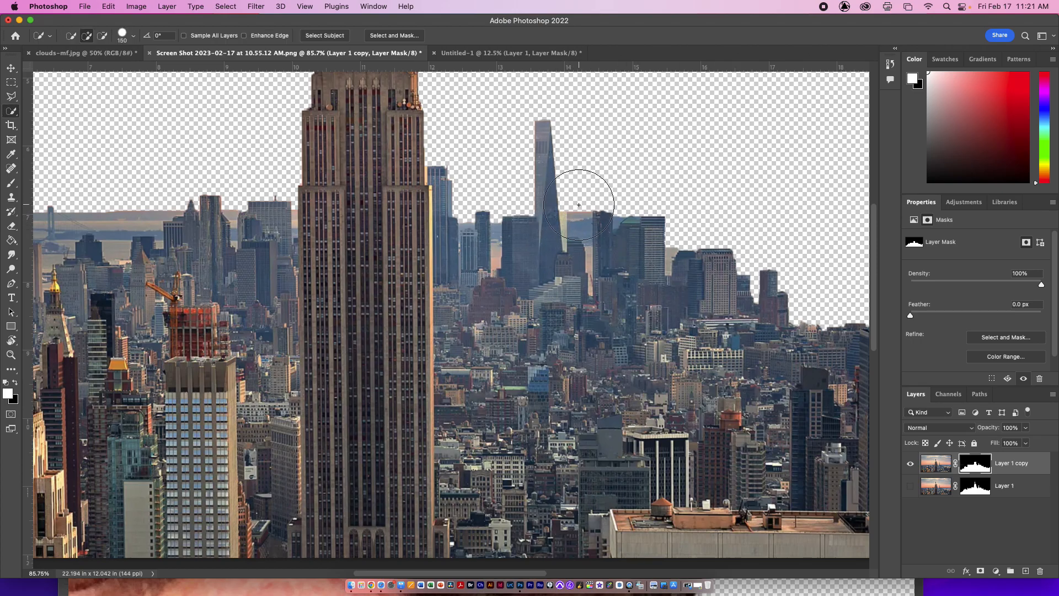
{"action": "left_click", "coordinate": [10, 112]}
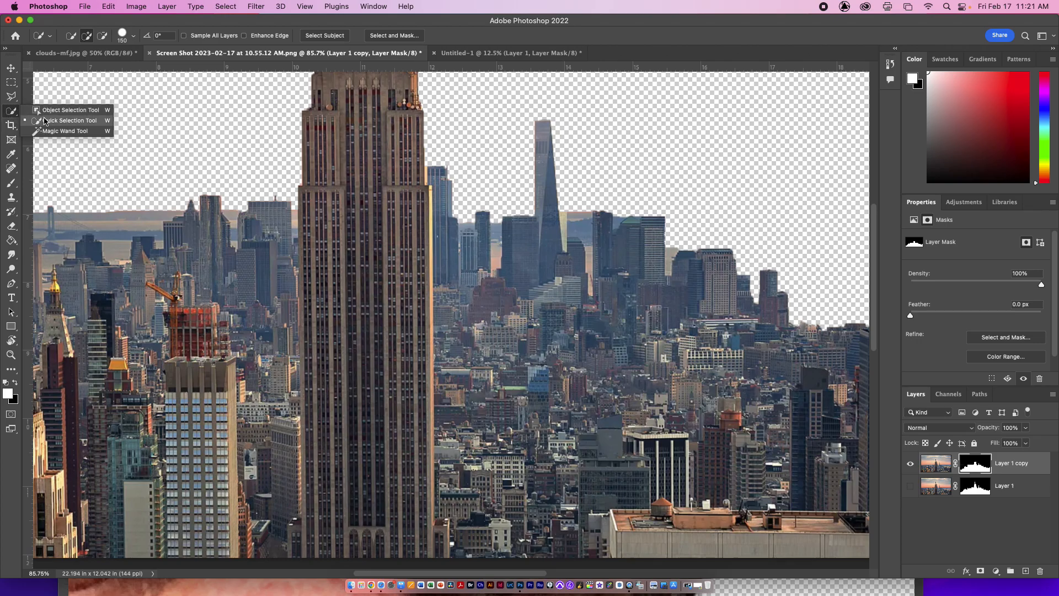
{"action": "left_click", "coordinate": [48, 122]}
{"action": "key", "text": "bracketleft"}
{"action": "key", "text": "bracketleft"}
{"action": "key", "text": "bracketleft"}
{"action": "key", "text": "bracketleft"}
{"action": "key", "text": "bracketleft"}
{"action": "key", "text": "bracketleft"}
{"action": "key", "text": "bracketleft"}
{"action": "key", "text": "bracketleft"}
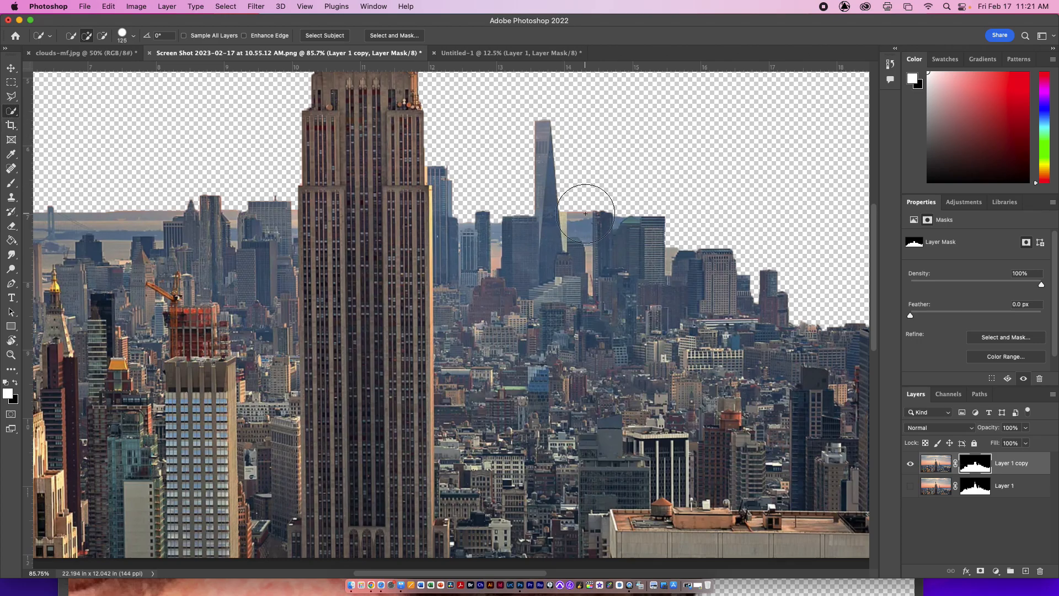
{"action": "left_click", "coordinate": [587, 239]}
{"action": "key", "text": "super+shift+s"}
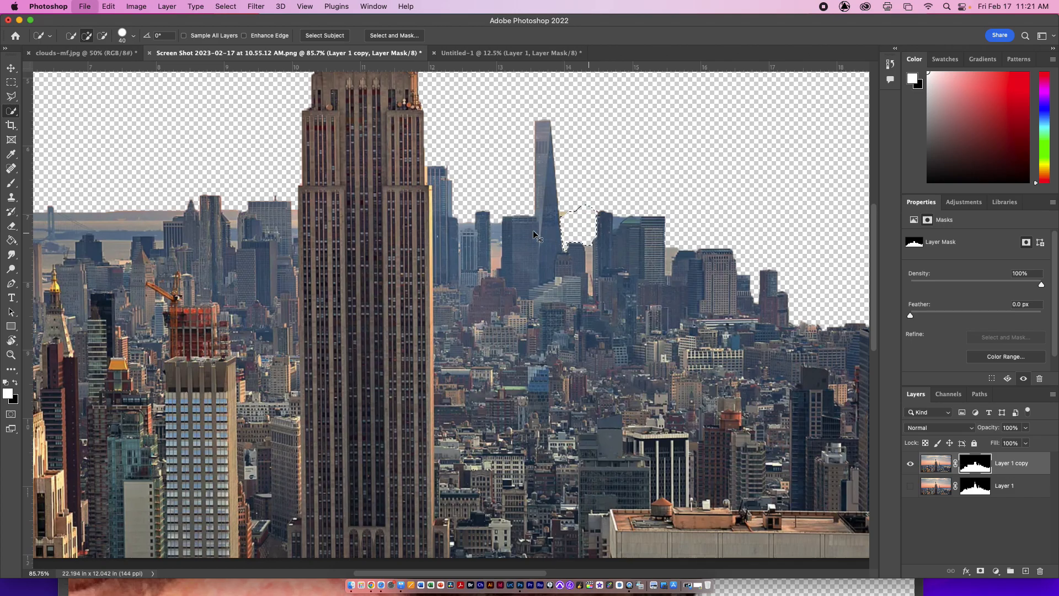
{"action": "key", "text": "Escape"}
Step: Show Layer 1 in place of Layer 1 copy, check its mask edges along the skyline, and delete Layer 1 copy
{"action": "scroll", "coordinate": [562, 299], "scroll_direction": "up", "scroll_amount": 5}
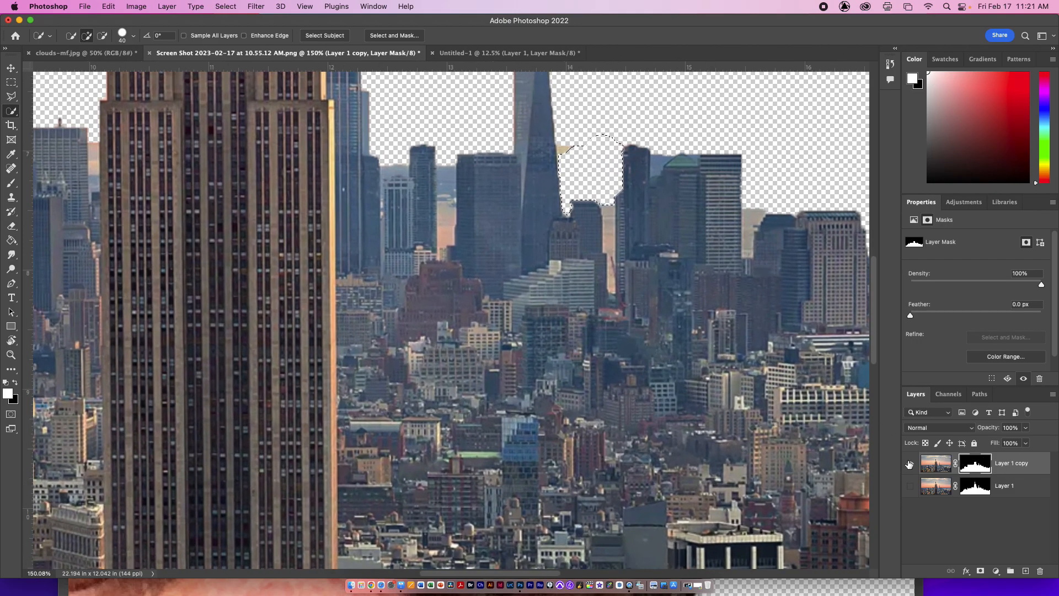
{"action": "left_click", "coordinate": [911, 485]}
{"action": "left_click", "coordinate": [911, 463]}
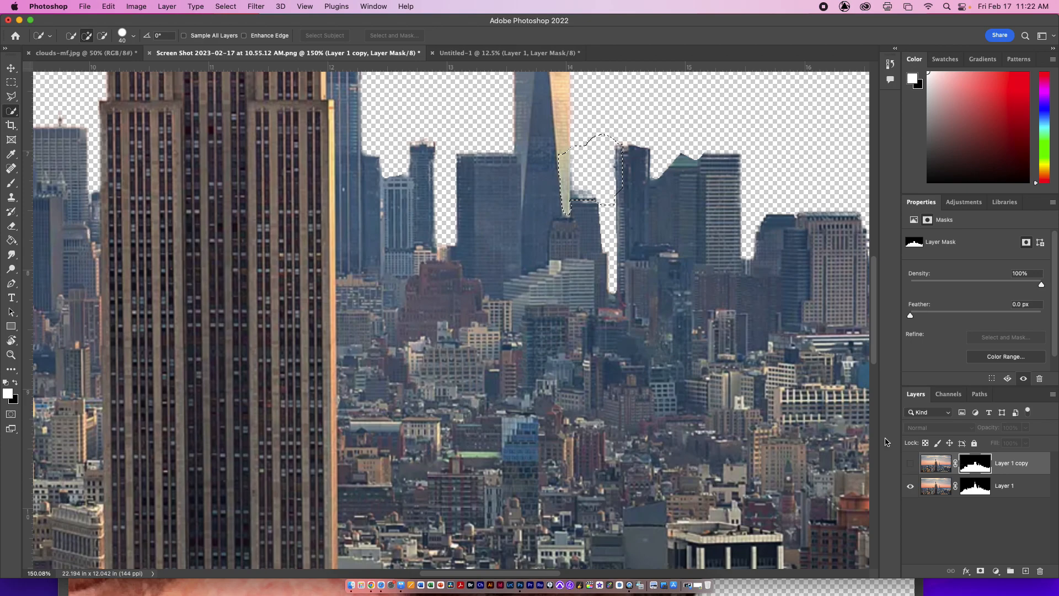
{"action": "left_click_drag", "start_coordinate": [648, 229], "coordinate": [903, 367]}
{"action": "left_click_drag", "start_coordinate": [418, 351], "coordinate": [599, 338]}
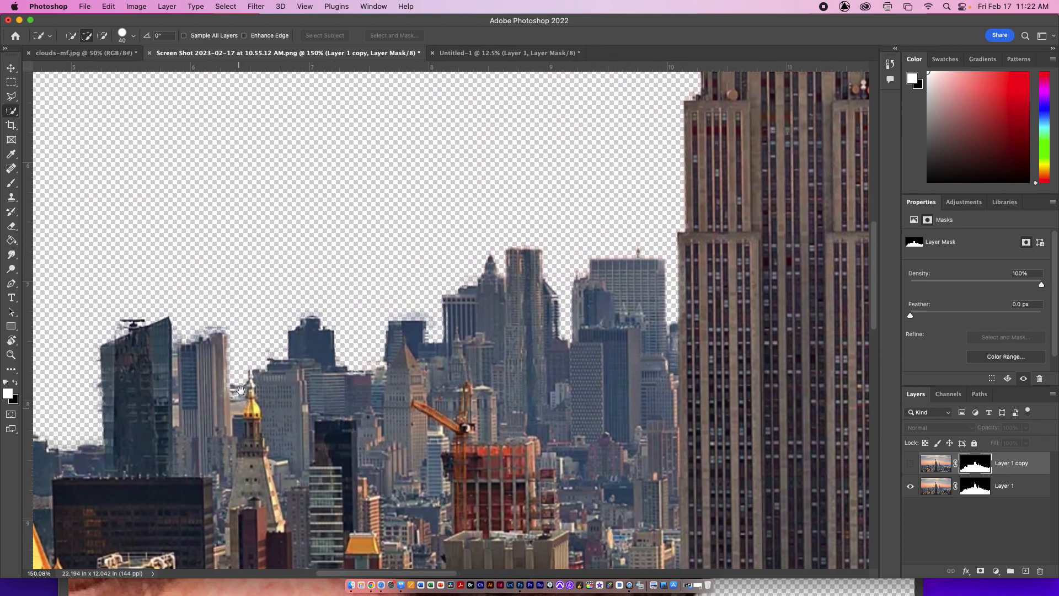
{"action": "left_click_drag", "start_coordinate": [401, 382], "coordinate": [330, 384]}
{"action": "scroll", "coordinate": [330, 383], "scroll_direction": "right", "scroll_amount": 15}
{"action": "scroll", "coordinate": [330, 383], "scroll_direction": "down", "scroll_amount": 5}
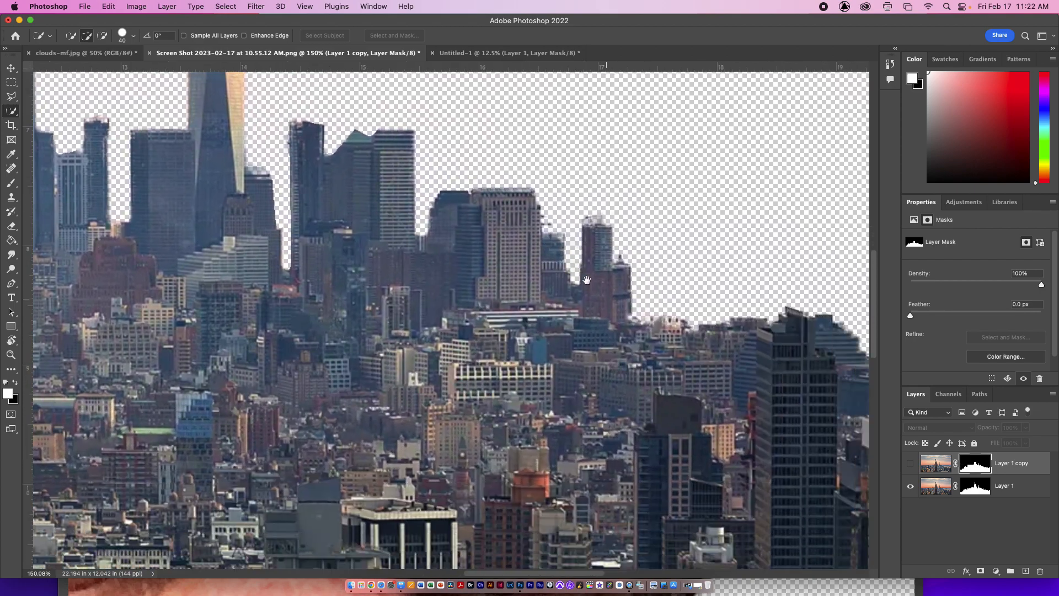
{"action": "scroll", "coordinate": [495, 277], "scroll_direction": "right", "scroll_amount": 5}
{"action": "scroll", "coordinate": [495, 278], "scroll_direction": "up", "scroll_amount": 3}
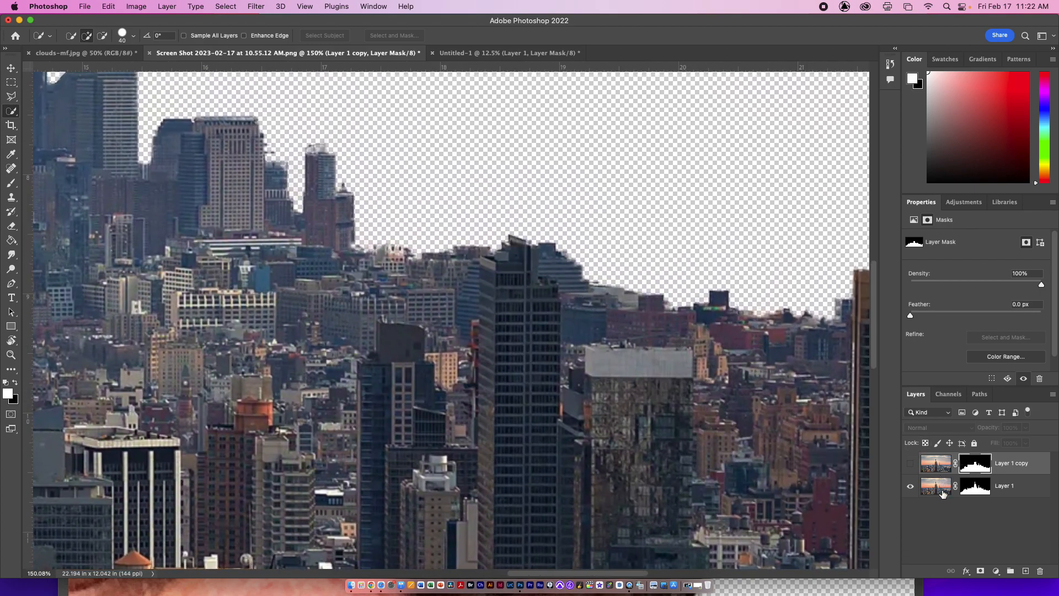
{"action": "left_click_drag", "start_coordinate": [937, 474], "coordinate": [1040, 571]}
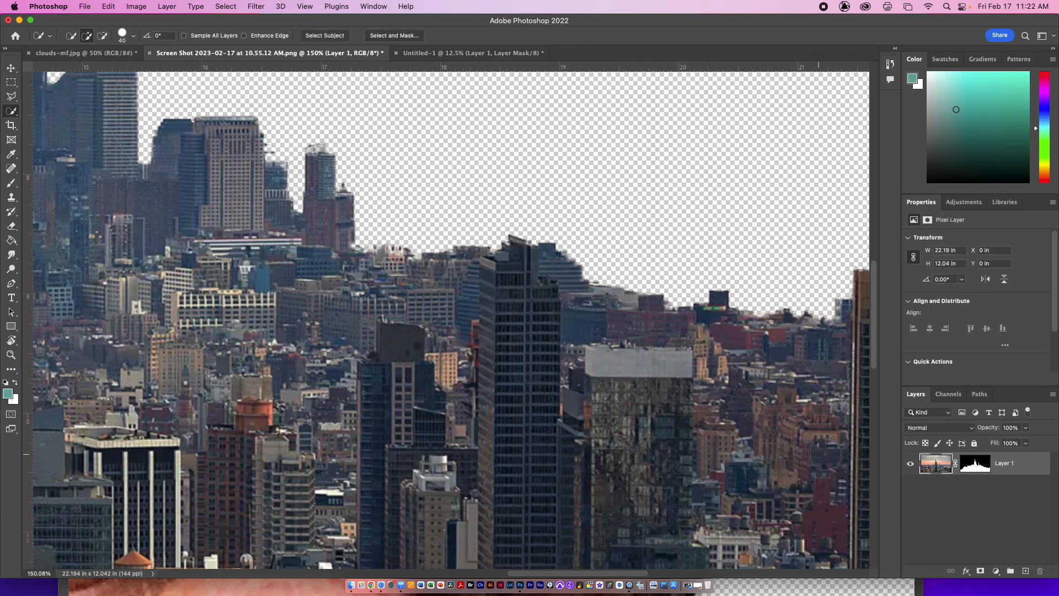
{"action": "key", "text": "super+0"}
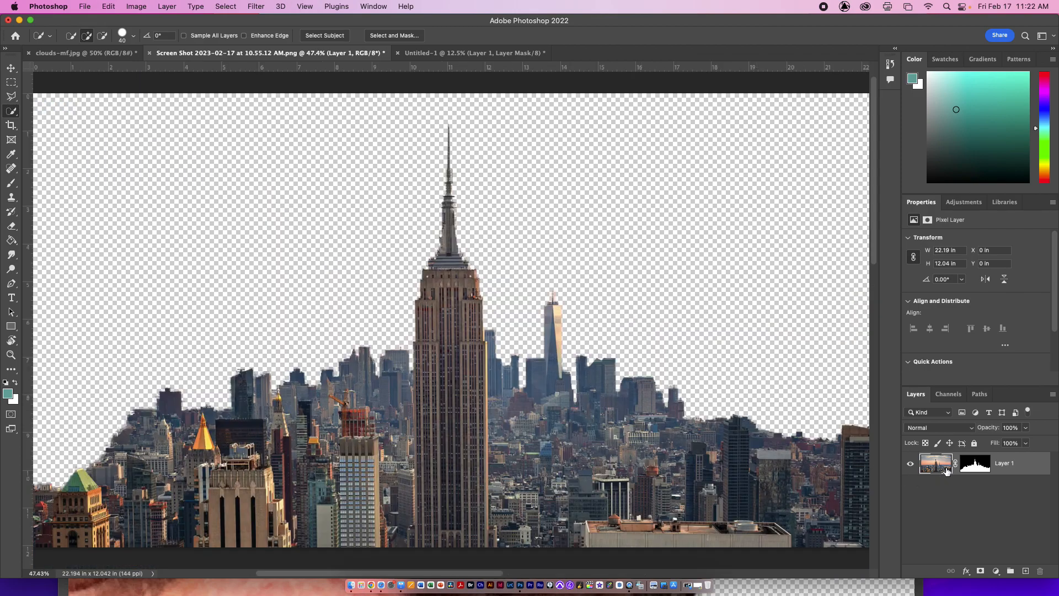
Step: Copy the masked skyline layer from the screenshot image into the 11 x 17 inch portrait document, above the man
{"action": "left_click", "coordinate": [493, 55]}
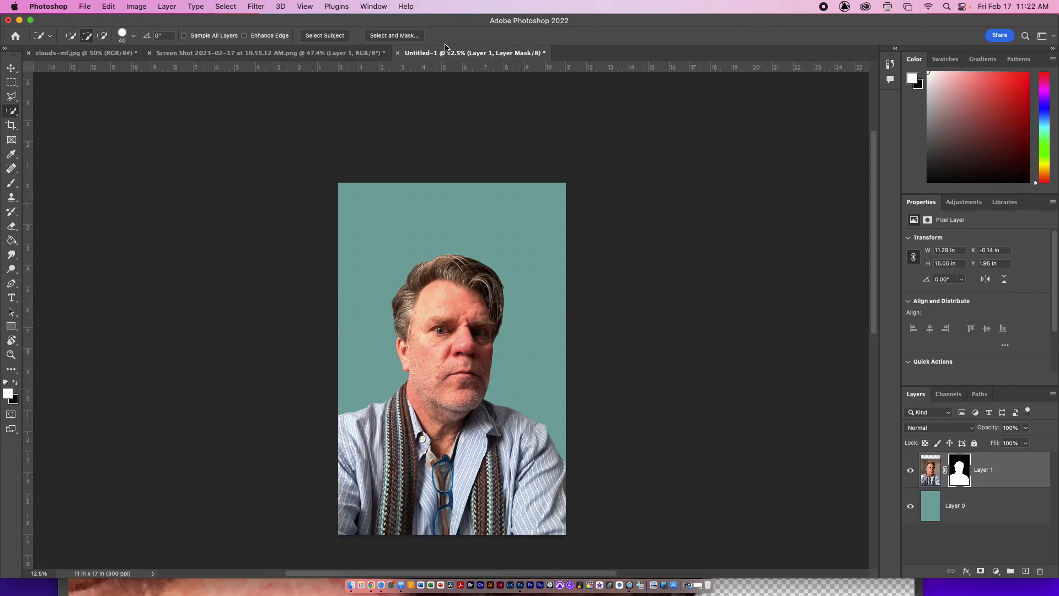
{"action": "left_click_drag", "start_coordinate": [369, 53], "coordinate": [288, 302]}
{"action": "left_click_drag", "start_coordinate": [661, 312], "coordinate": [523, 455]}
{"action": "left_click_drag", "start_coordinate": [936, 463], "coordinate": [453, 344]}
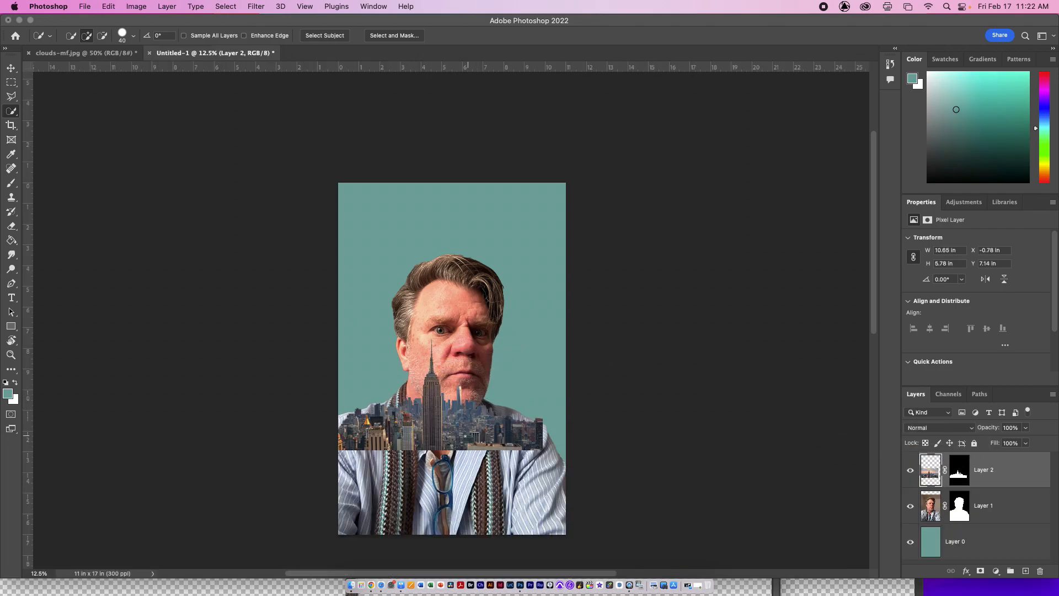
Step: Scale the skyline layer to about 620% and position it so the buildings around the orange crane fill the page
{"action": "key", "text": "super+t"}
{"action": "left_click_drag", "start_coordinate": [433, 320], "coordinate": [433, 104]}
{"action": "left_click_drag", "start_coordinate": [431, 450], "coordinate": [431, 553]}
{"action": "left_click_drag", "start_coordinate": [508, 520], "coordinate": [413, 518]}
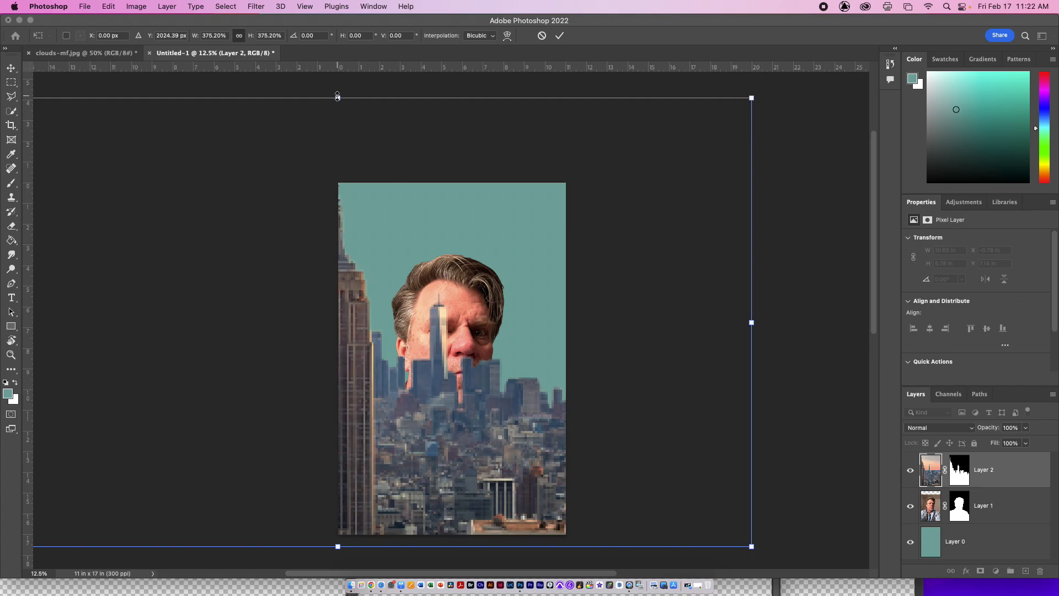
{"action": "left_click_drag", "start_coordinate": [337, 97], "coordinate": [340, 86]}
{"action": "left_click_drag", "start_coordinate": [468, 507], "coordinate": [435, 520]}
{"action": "scroll", "coordinate": [654, 454], "scroll_direction": "down", "scroll_amount": 8}
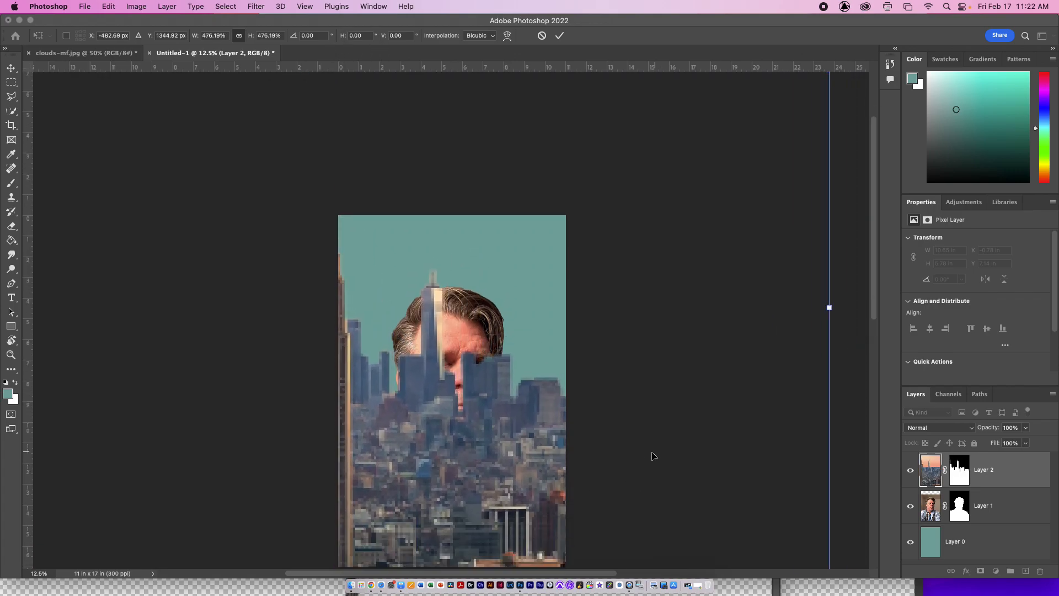
{"action": "left_click_drag", "start_coordinate": [532, 379], "coordinate": [487, 395]}
{"action": "left_click_drag", "start_coordinate": [278, 474], "coordinate": [280, 548]}
{"action": "left_click_drag", "start_coordinate": [439, 443], "coordinate": [474, 345]}
{"action": "left_click_drag", "start_coordinate": [304, 453], "coordinate": [309, 547]}
{"action": "left_click_drag", "start_coordinate": [472, 441], "coordinate": [559, 302]}
{"action": "key", "text": "super+minus"}
{"action": "key", "text": "super+minus"}
{"action": "key", "text": "super+minus"}
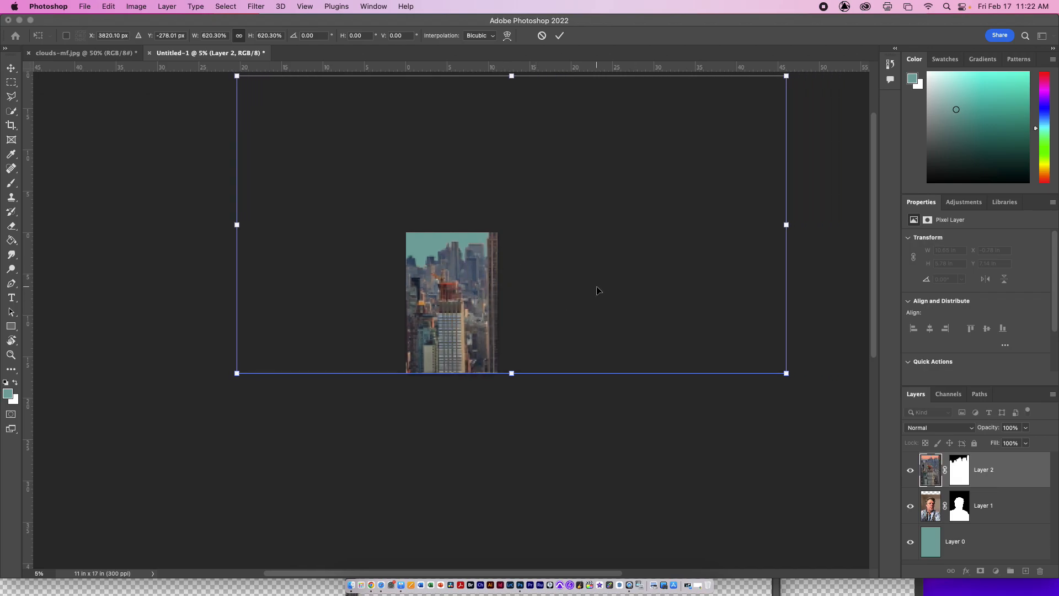
{"action": "key", "text": "Return"}
Step: Apply Layer 2's skyline mask permanently to the layer, leaving it without a mask
{"action": "scroll", "coordinate": [520, 305], "scroll_direction": "up", "scroll_amount": 5}
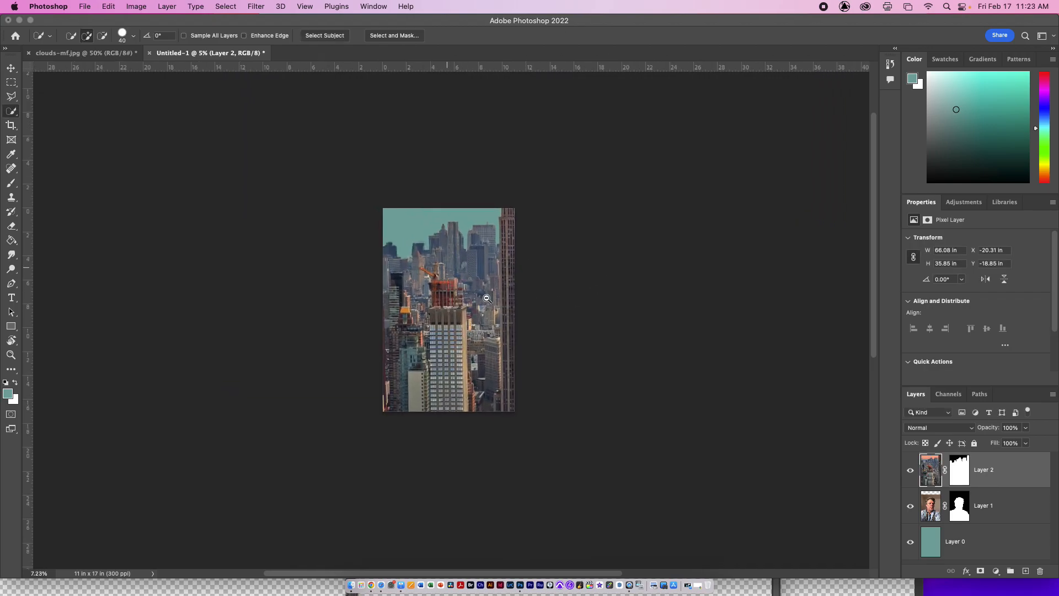
{"action": "scroll", "coordinate": [469, 301], "scroll_direction": "down", "scroll_amount": 4}
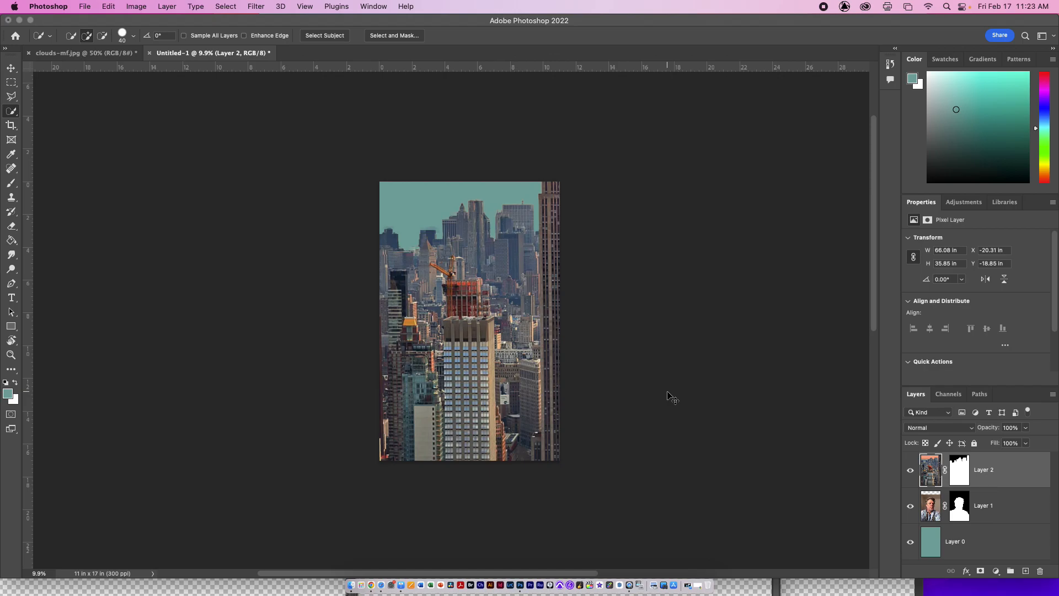
{"action": "key", "text": "super+minus"}
{"action": "key", "text": "super+minus"}
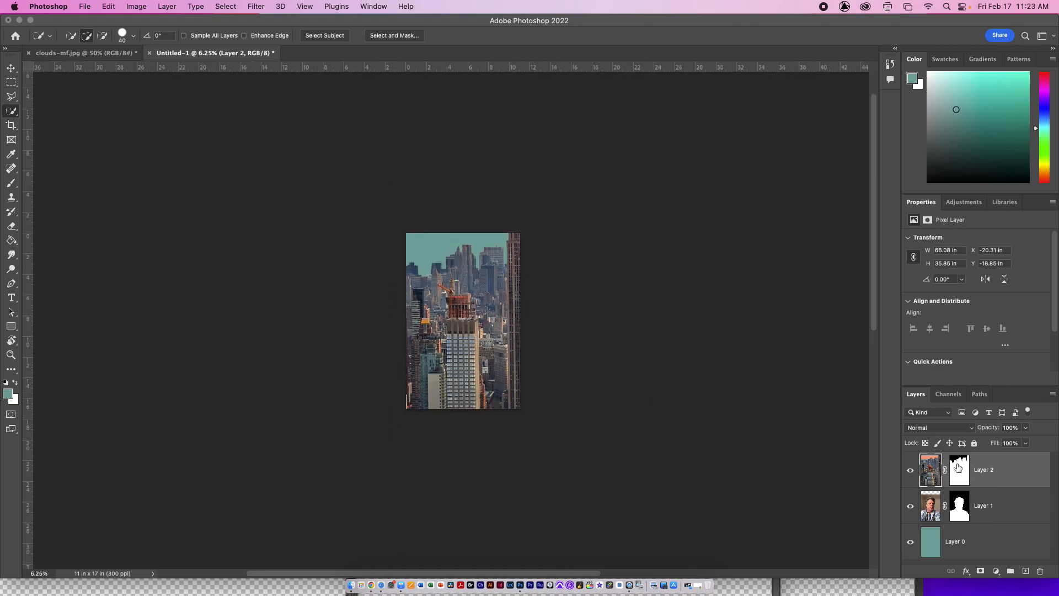
{"action": "left_click_drag", "start_coordinate": [959, 467], "coordinate": [1041, 570]}
{"action": "left_click", "coordinate": [567, 207]}
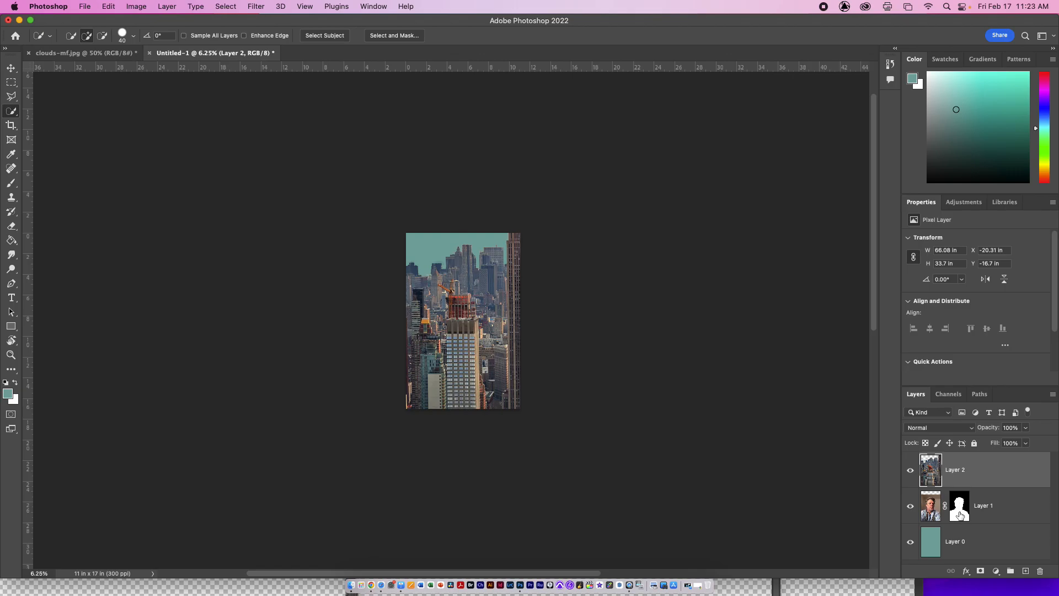
Step: Copy Layer 1's portrait mask onto Layer 2 so the city fills the man's silhouette
{"action": "left_click", "coordinate": [933, 511]}
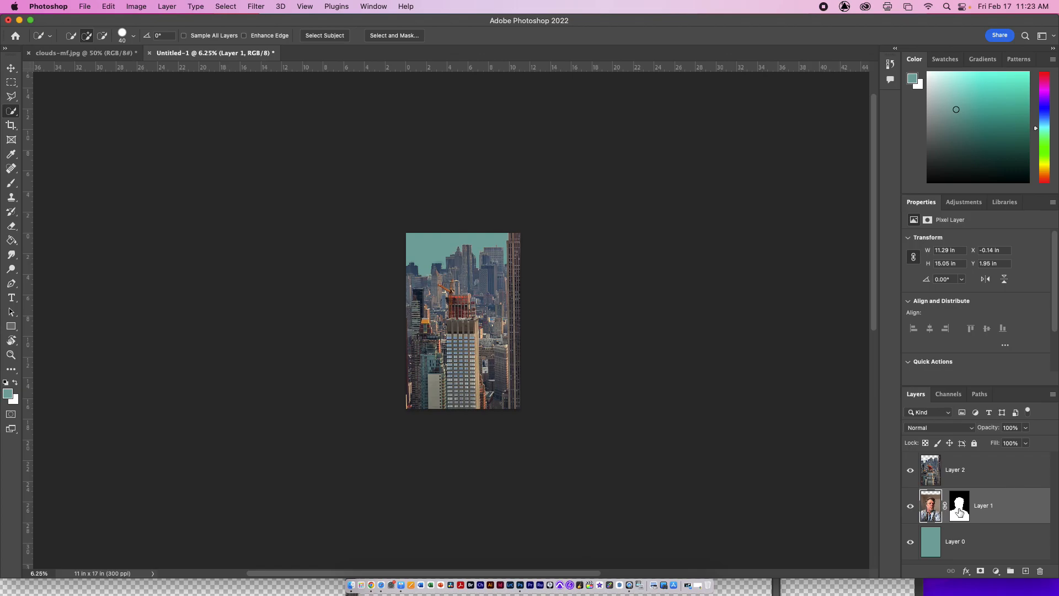
{"action": "left_click_drag", "start_coordinate": [960, 512], "coordinate": [955, 478]}
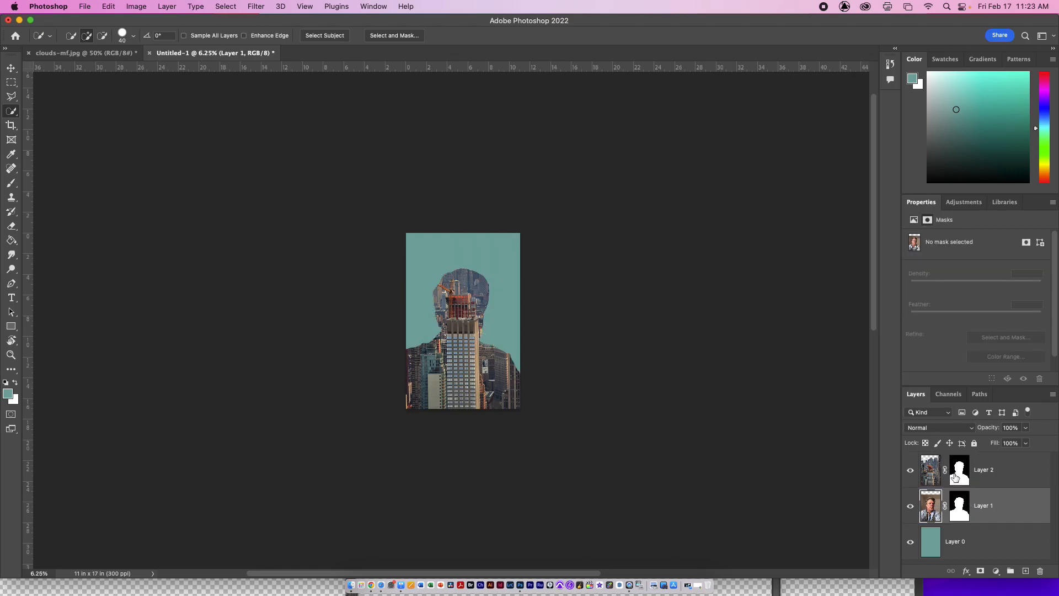
{"action": "scroll", "coordinate": [493, 326], "scroll_direction": "up", "scroll_amount": 5}
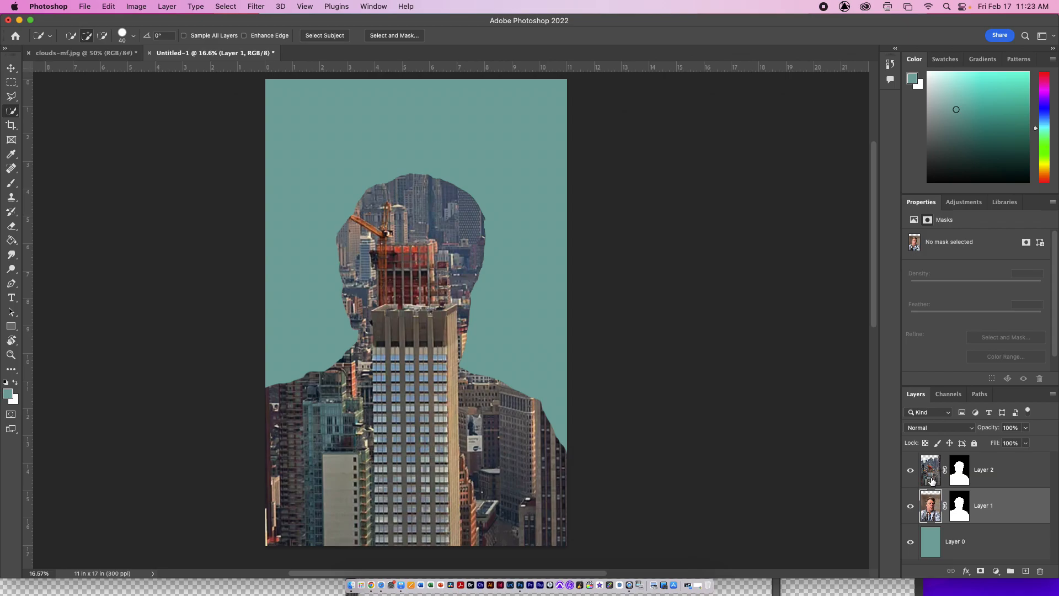
Step: Compare the composite with and without Layer 2, and set Layer 2's blend mode to Hard Light
{"action": "left_click", "coordinate": [912, 472]}
{"action": "left_click", "coordinate": [912, 472]}
{"action": "left_click", "coordinate": [935, 477]}
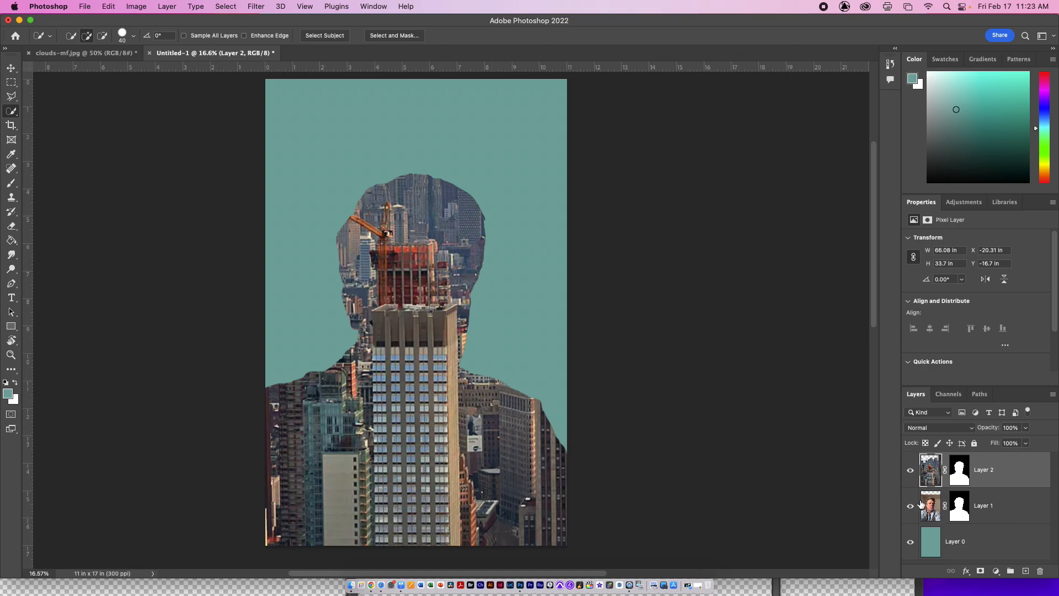
{"action": "left_click", "coordinate": [932, 428]}
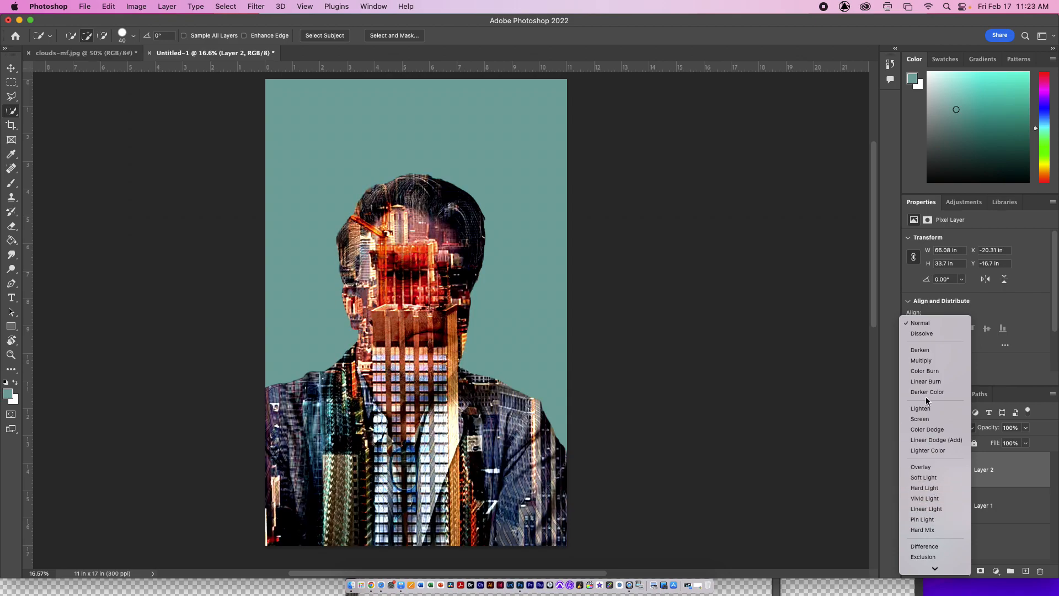
{"action": "left_click", "coordinate": [932, 488]}
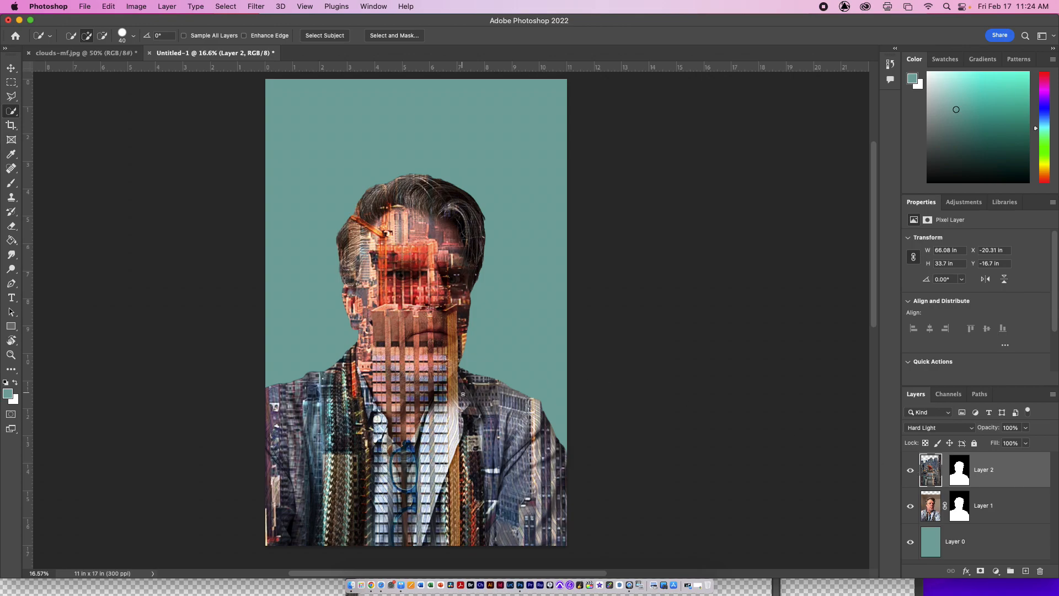
Step: Reposition the city image inside the silhouette independently of its mask, and set Layer 2's blend mode to Normal
{"action": "key", "text": "v"}
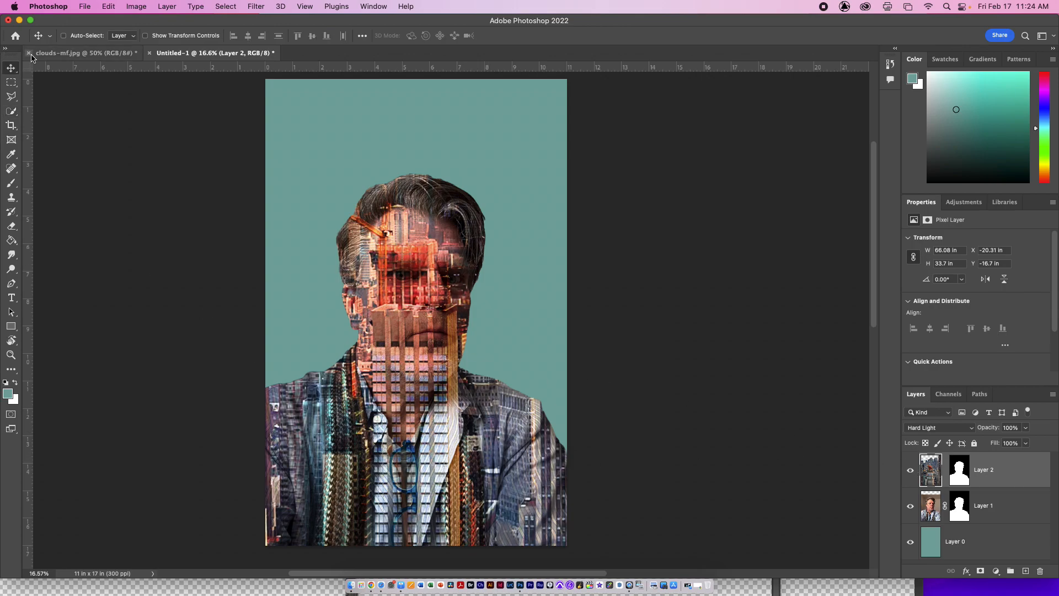
{"action": "left_click_drag", "start_coordinate": [432, 416], "coordinate": [307, 428]}
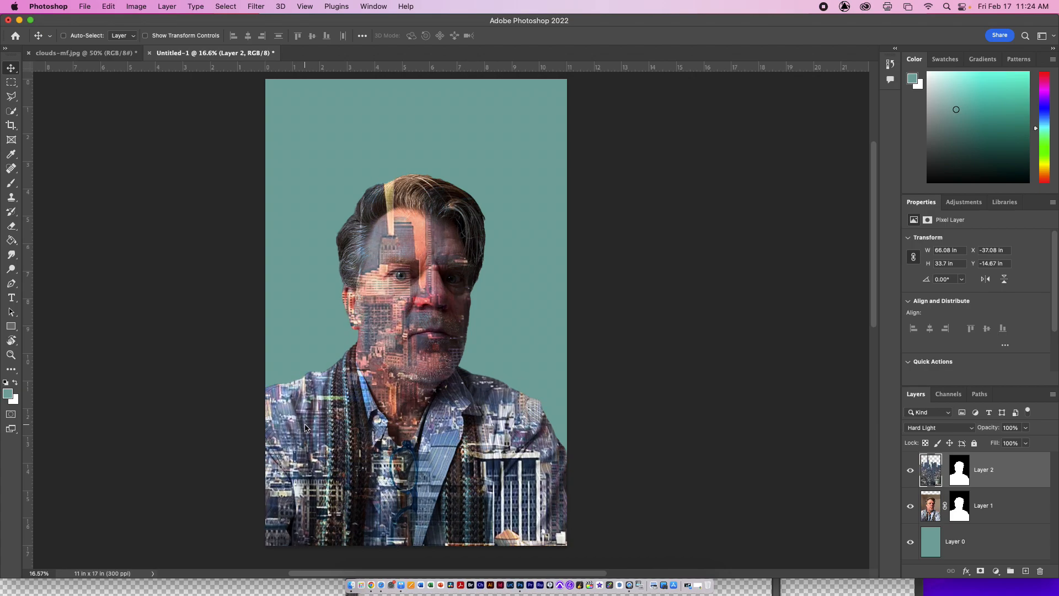
{"action": "left_click", "coordinate": [933, 430]}
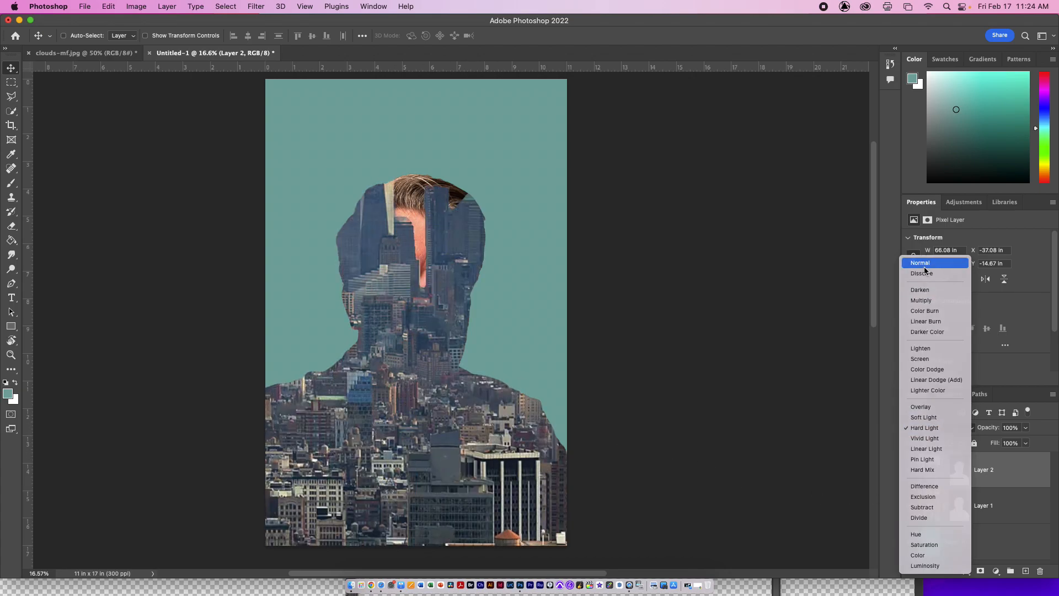
{"action": "left_click", "coordinate": [930, 258]}
{"action": "left_click_drag", "start_coordinate": [406, 455], "coordinate": [486, 426]}
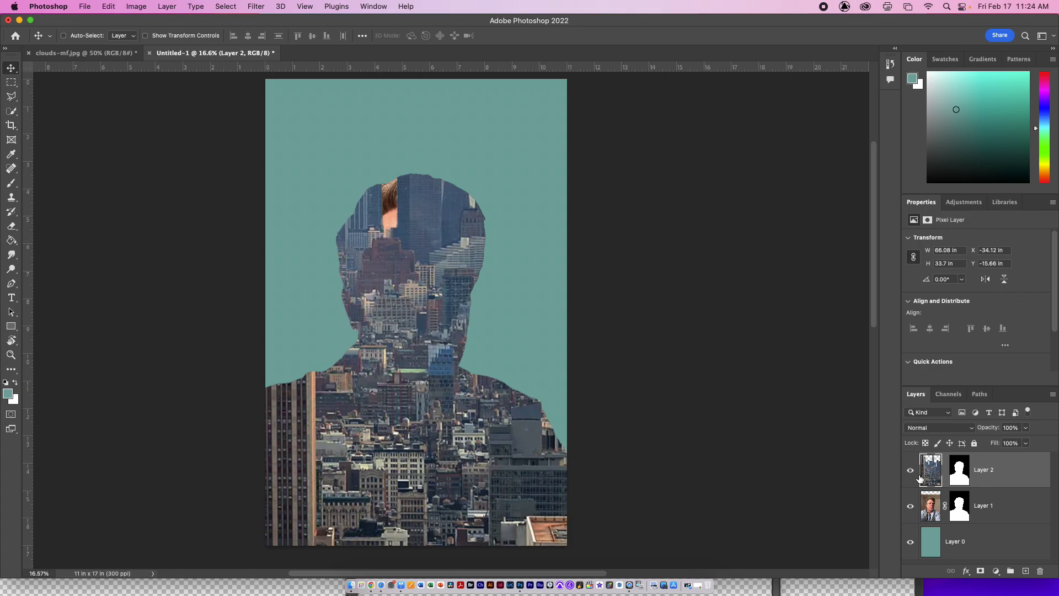
Step: Duplicate Layer 2 and Layer 1 together
{"action": "left_click", "coordinate": [983, 506]}
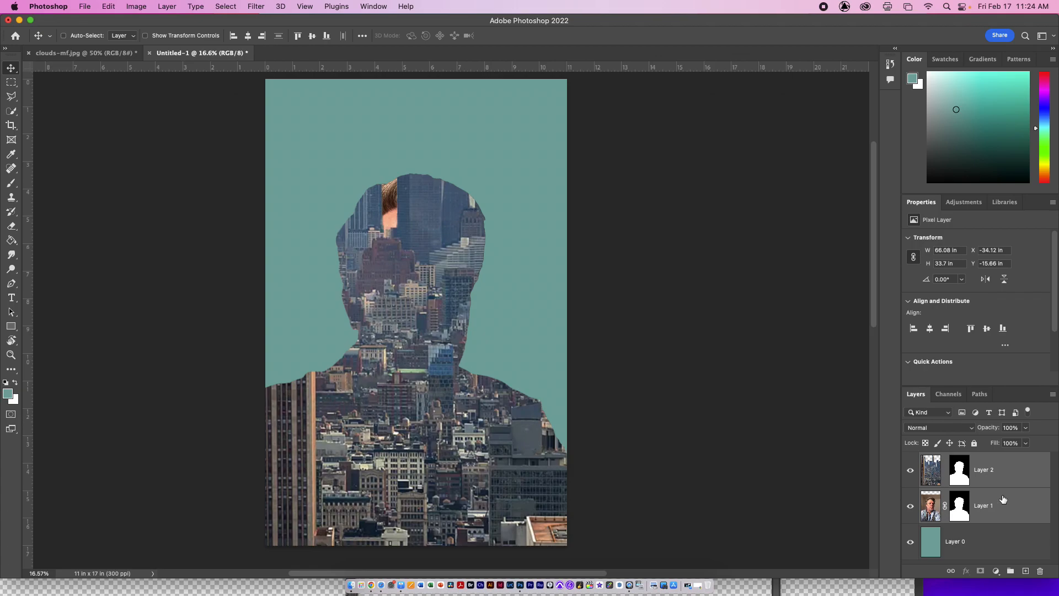
{"action": "key", "text": "super+j"}
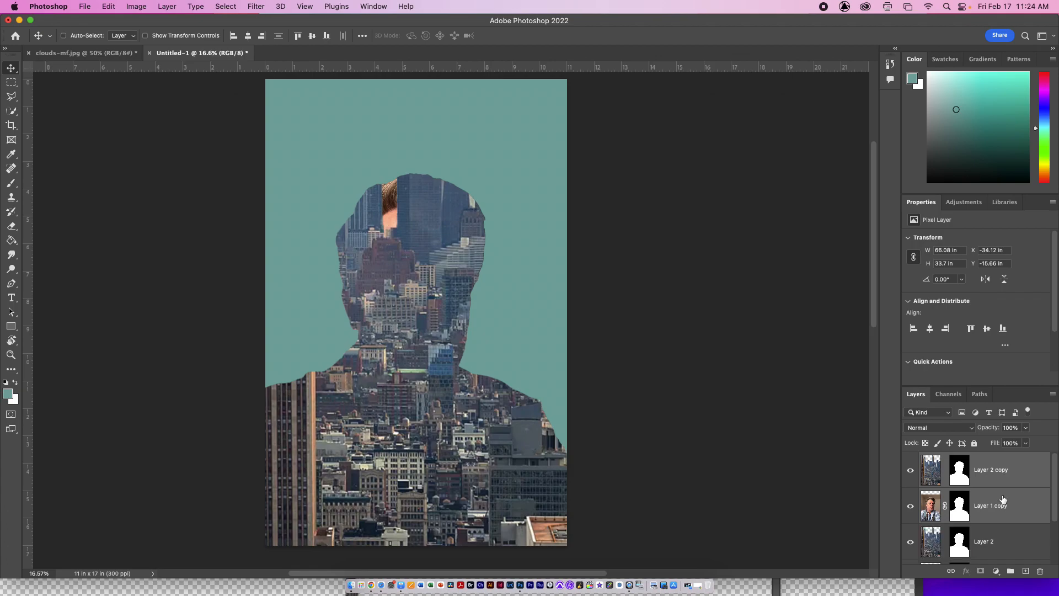
Step: Detach and enlarge the Layers panel to show every layer, and move Layer 2 and Layer 1 beneath Layer 0
{"action": "left_click_drag", "start_coordinate": [916, 394], "coordinate": [666, 129]}
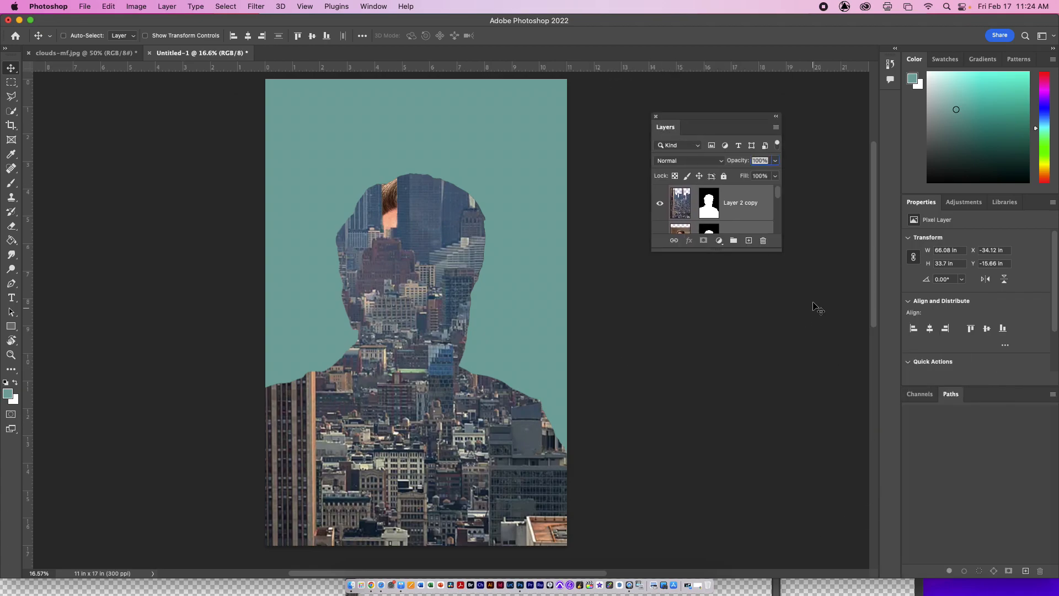
{"action": "left_click_drag", "start_coordinate": [775, 250], "coordinate": [793, 446]}
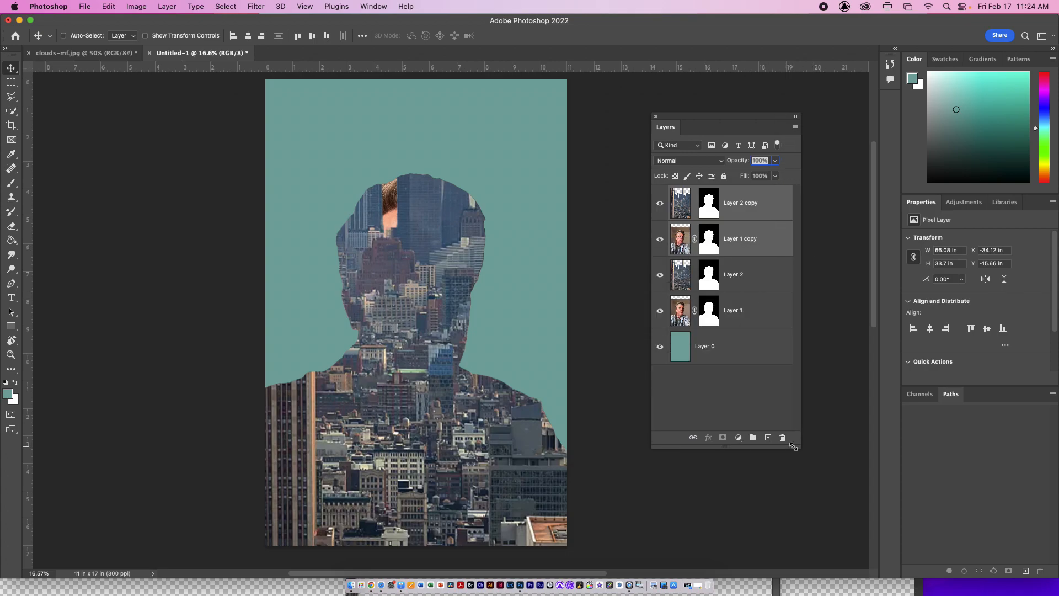
{"action": "left_click", "coordinate": [734, 281]}
{"action": "left_click", "coordinate": [709, 312], "text": "shift"}
{"action": "left_click", "coordinate": [716, 315], "text": "shift"}
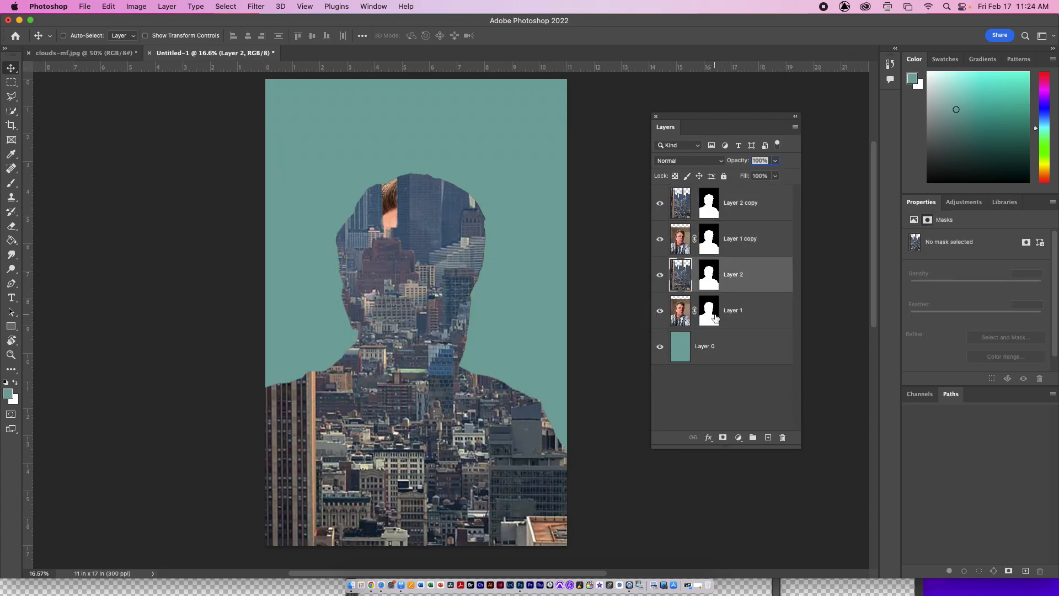
{"action": "left_click", "coordinate": [679, 316], "text": "shift"}
{"action": "left_click_drag", "start_coordinate": [679, 315], "coordinate": [685, 368]}
Step: Rename both Layer 2 and Layer 1 beneath the teal background layer as backup
{"action": "double_click", "coordinate": [741, 311]}
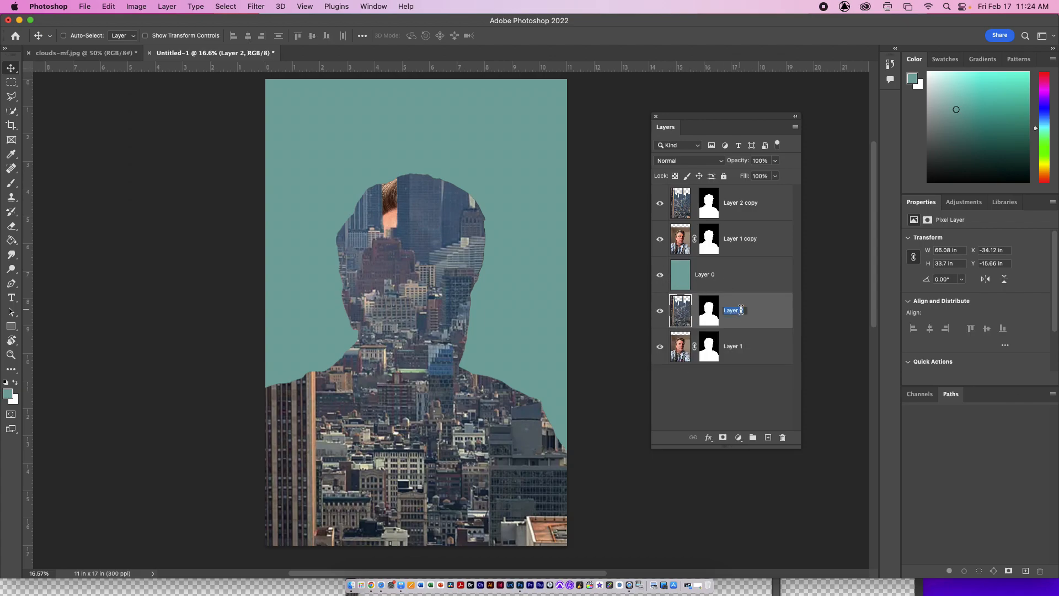
{"action": "type", "text": "backup"}
{"action": "key", "text": "Return"}
{"action": "double_click", "coordinate": [737, 345]}
{"action": "type", "text": "b"}
{"action": "key", "text": "Return"}
Step: Shift the city image on Layer 2 copy about 0.5 in right and 0.3 in up, independently of its mask
{"action": "left_click", "coordinate": [705, 218]}
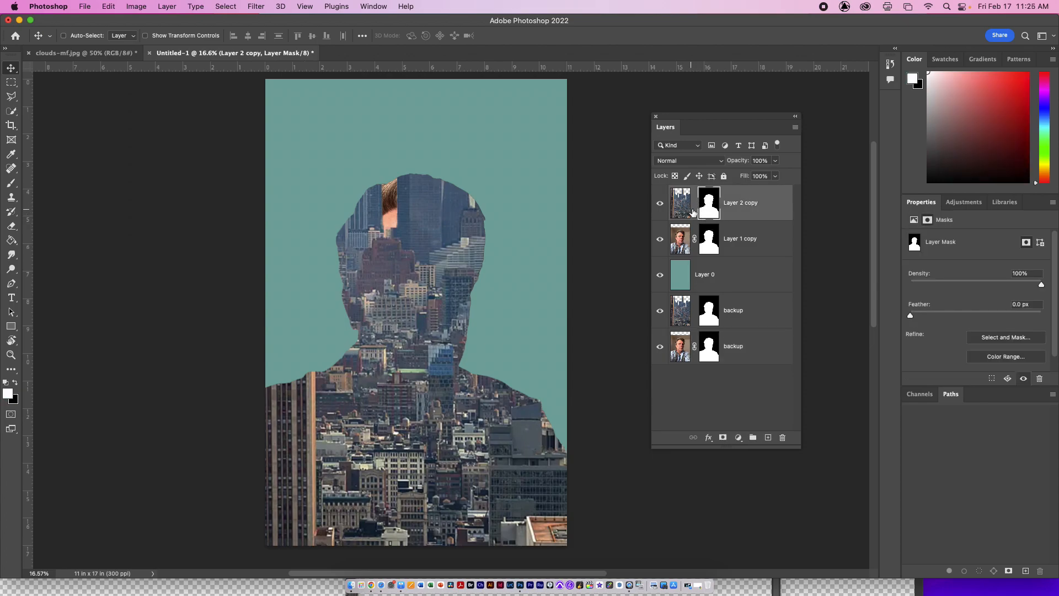
{"action": "left_click", "coordinate": [680, 202]}
{"action": "left_click_drag", "start_coordinate": [391, 350], "coordinate": [396, 313]}
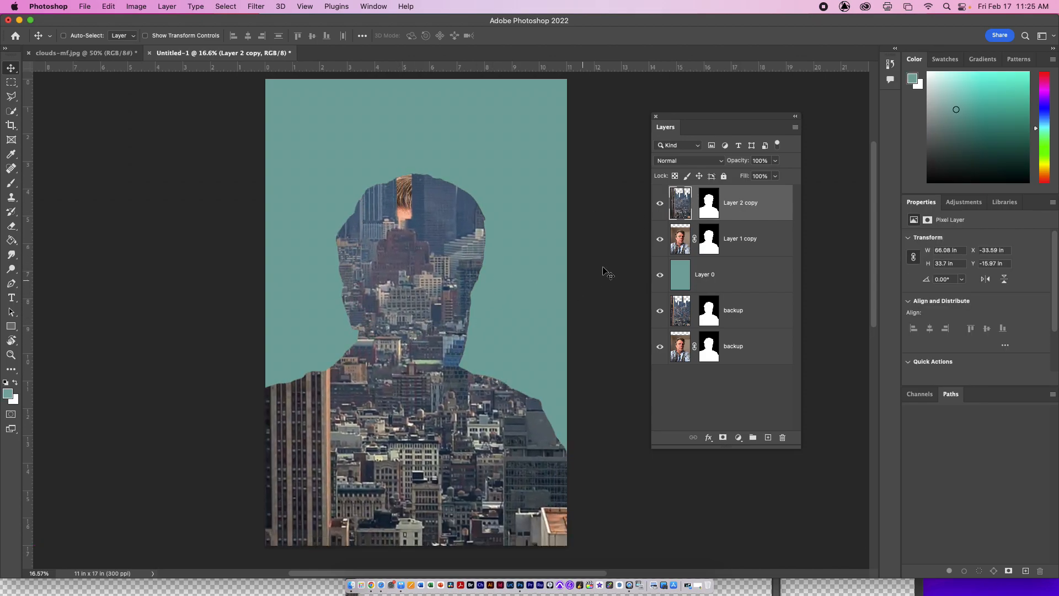
Step: Try moving the portrait on Layer 1 copy together with its linked mask, and undo the move
{"action": "left_click", "coordinate": [682, 247]}
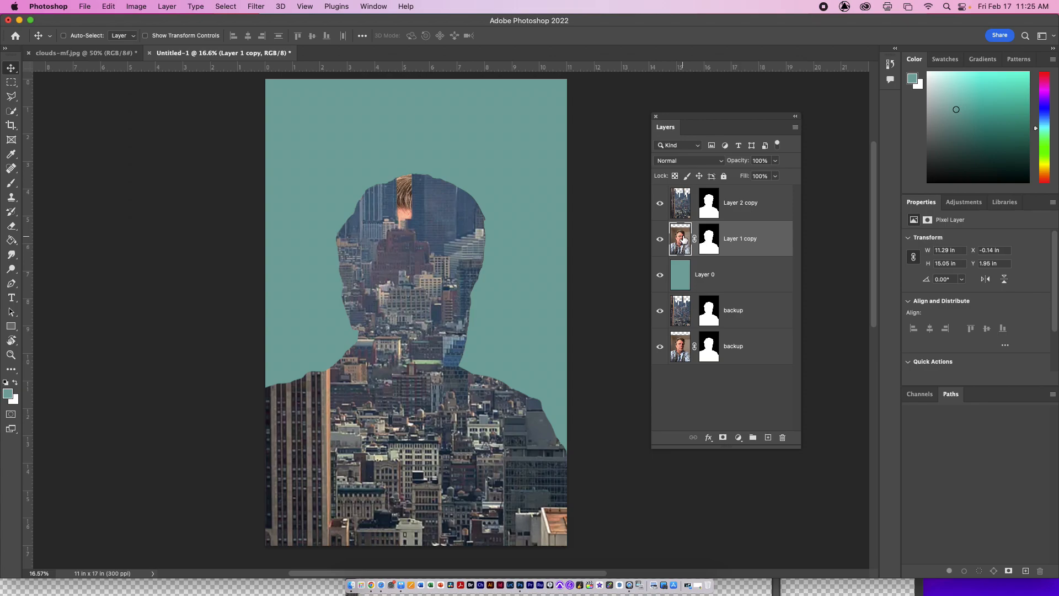
{"action": "left_click_drag", "start_coordinate": [443, 406], "coordinate": [480, 378]}
{"action": "key", "text": "super+z"}
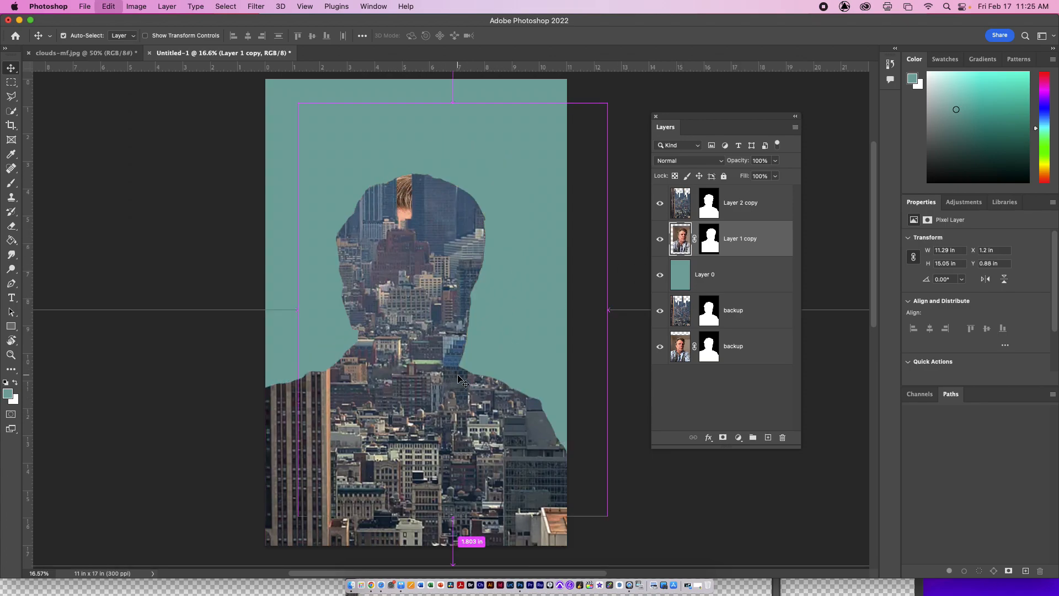
Step: With a soft round 476 px Brush, paint black on Layer 2 copy's mask to reveal the man's nose and mouth
{"action": "left_click", "coordinate": [695, 203]}
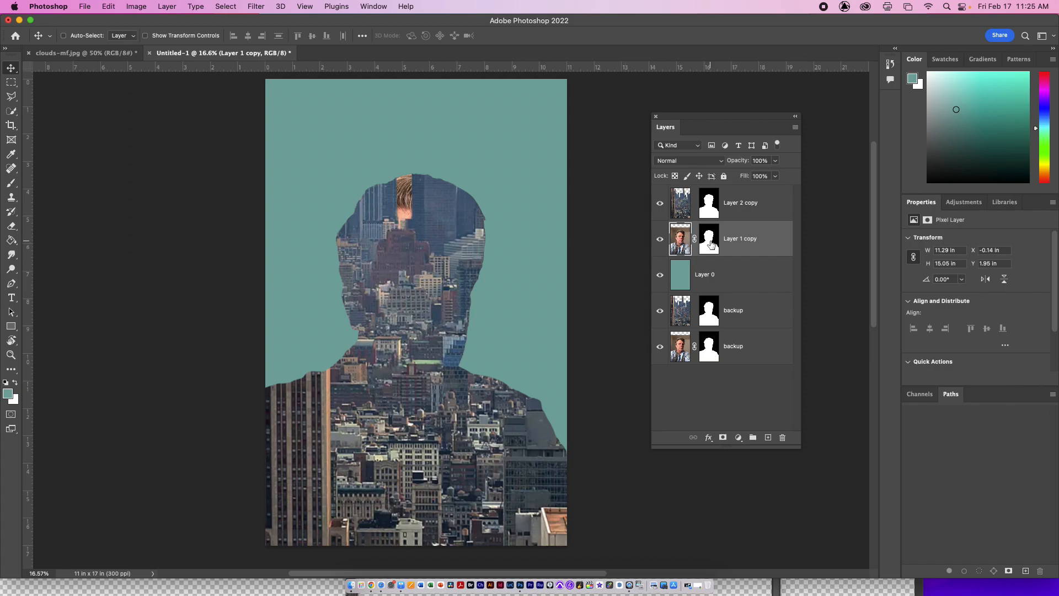
{"action": "left_click", "coordinate": [685, 208]}
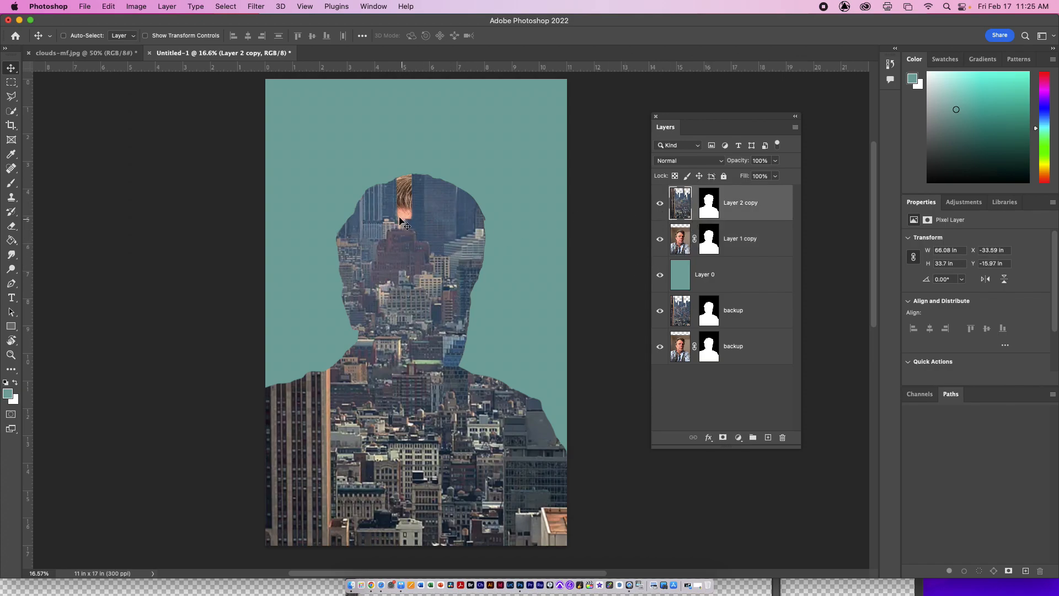
{"action": "left_click", "coordinate": [719, 203]}
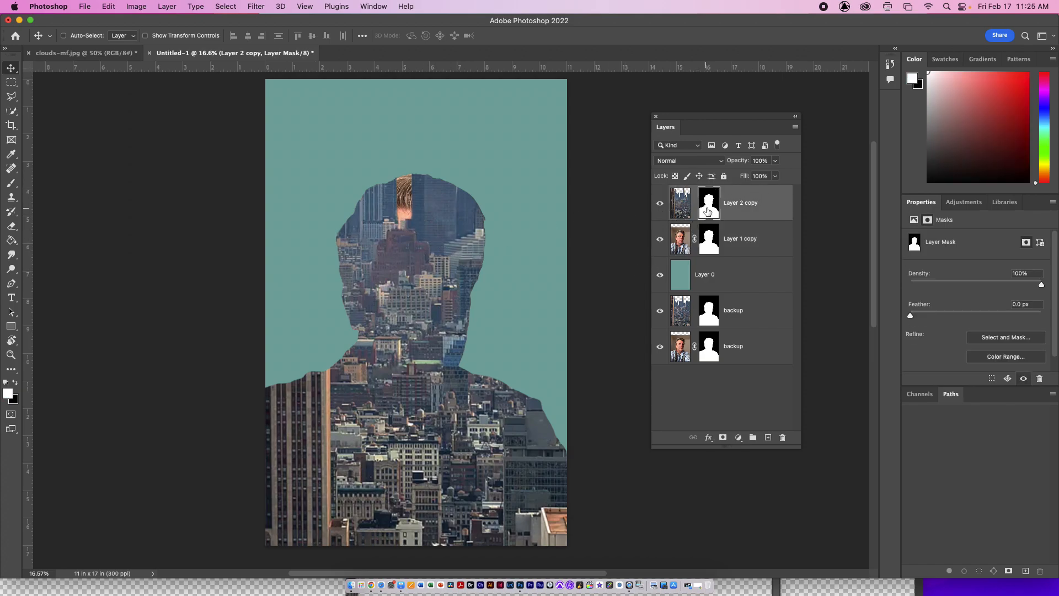
{"action": "key", "text": "b"}
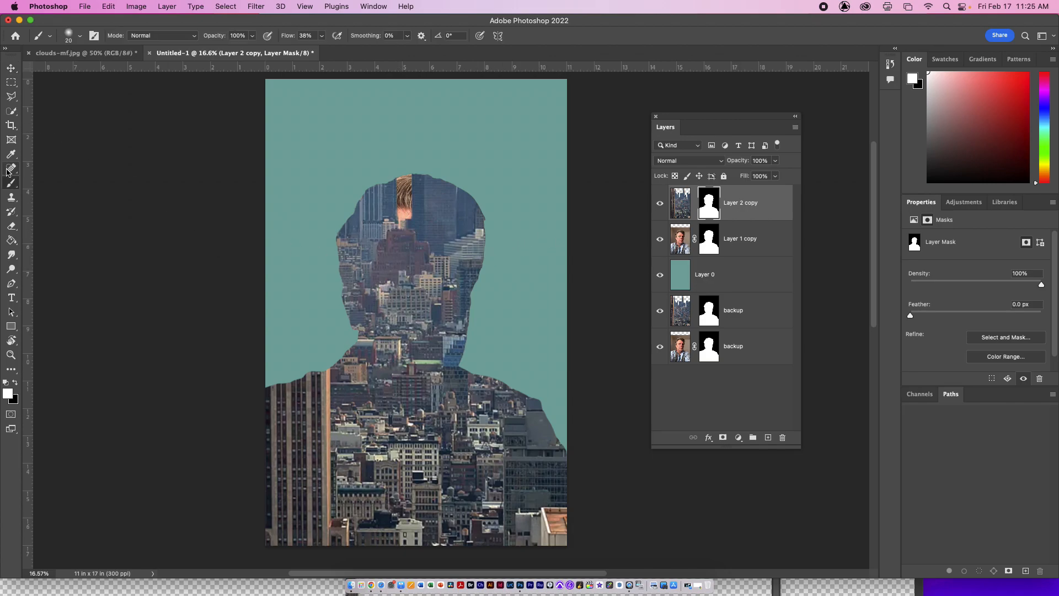
{"action": "right_click", "coordinate": [11, 183]}
{"action": "left_click", "coordinate": [60, 182]}
{"action": "left_click", "coordinate": [71, 39]}
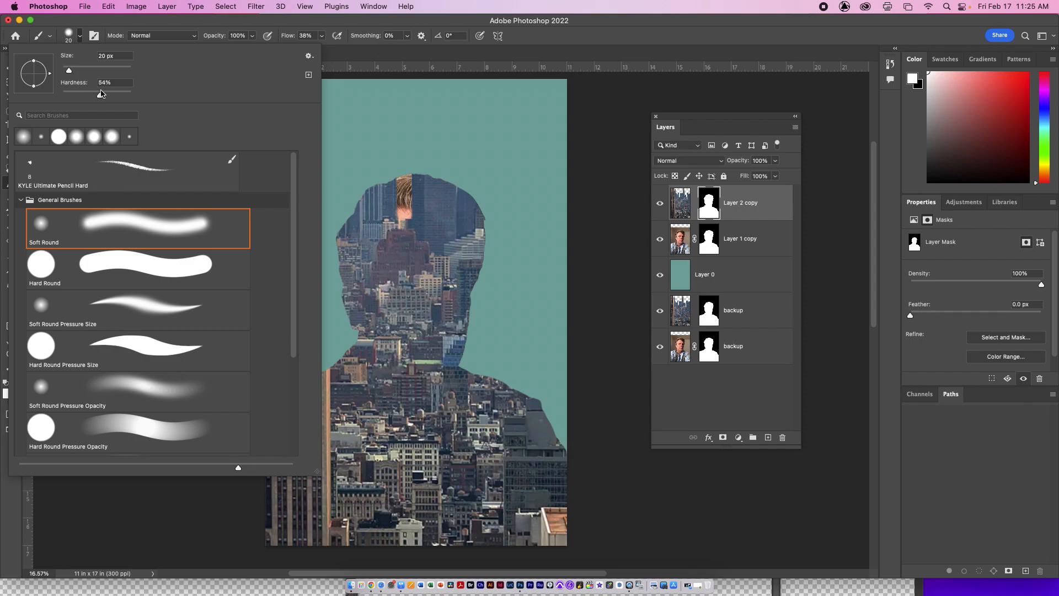
{"action": "left_click", "coordinate": [63, 95]}
{"action": "left_click_drag", "start_coordinate": [69, 70], "coordinate": [127, 72]}
{"action": "left_click", "coordinate": [446, 273]}
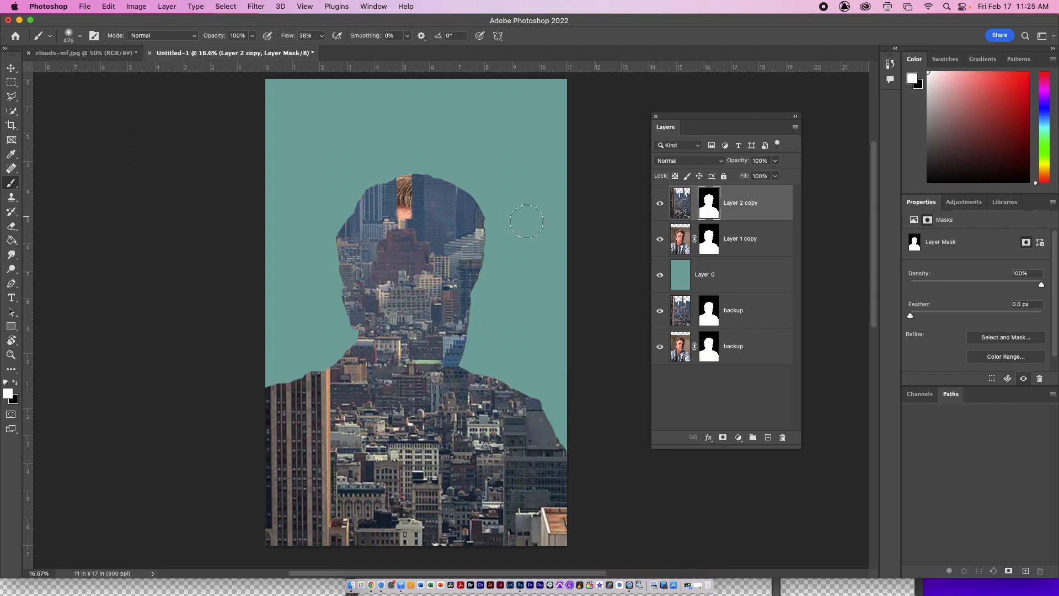
{"action": "key", "text": "x"}
{"action": "mouse_move", "coordinate": [424, 276]}
{"action": "left_mouse_down"}
{"action": "mouse_move", "coordinate": [446, 292]}
{"action": "mouse_move", "coordinate": [447, 263]}
{"action": "mouse_move", "coordinate": [450, 290]}
{"action": "mouse_move", "coordinate": [455, 278]}
{"action": "mouse_move", "coordinate": [439, 320]}
{"action": "mouse_move", "coordinate": [438, 301]}
{"action": "mouse_move", "coordinate": [431, 310]}
{"action": "mouse_move", "coordinate": [437, 341]}
{"action": "mouse_move", "coordinate": [432, 317]}
{"action": "left_mouse_up"}
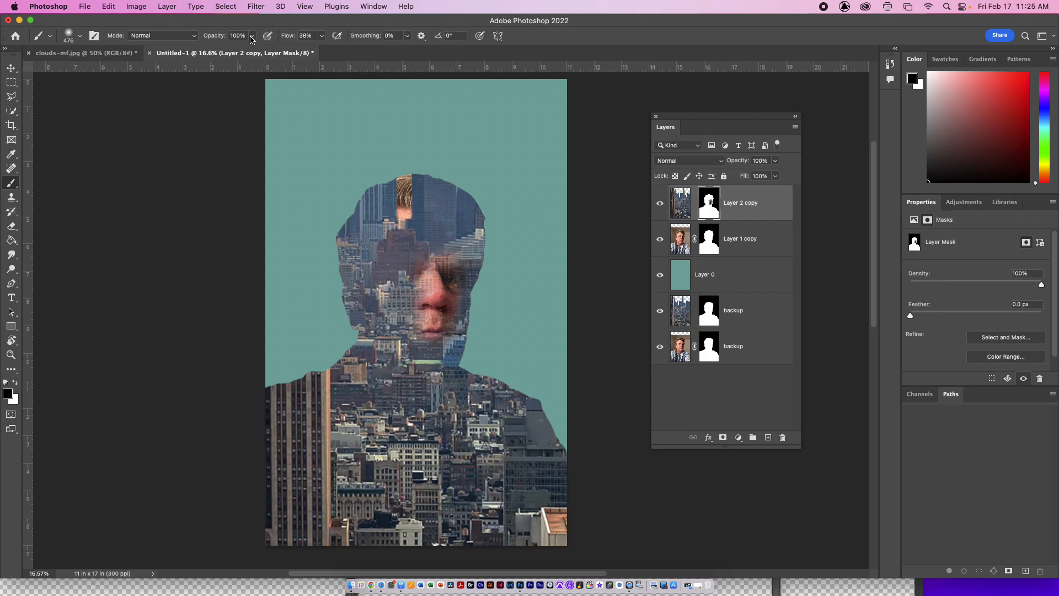
Step: Set the brush to 49% opacity and 800 px, and paint Layer 2 copy's mask to partly reveal the face, neck and shirt
{"action": "left_click", "coordinate": [229, 38]}
{"action": "left_click", "coordinate": [252, 36]}
{"action": "left_click_drag", "start_coordinate": [254, 50], "coordinate": [225, 52]}
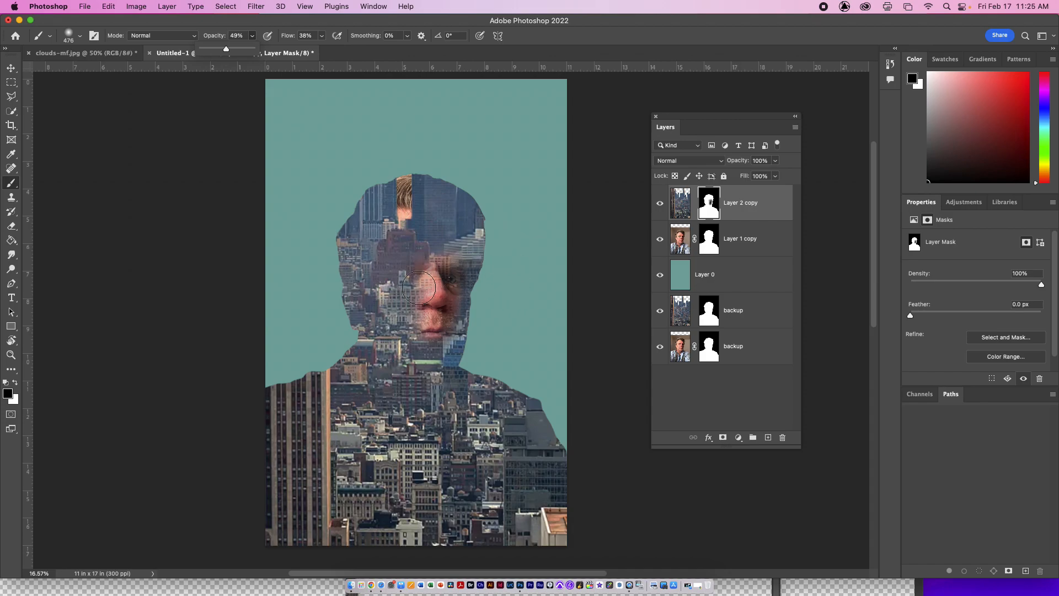
{"action": "key", "text": "bracketright"}
{"action": "key", "text": "bracketright"}
{"action": "key", "text": "bracketright"}
{"action": "key", "text": "bracketright"}
{"action": "mouse_move", "coordinate": [424, 260]}
{"action": "left_mouse_down"}
{"action": "mouse_move", "coordinate": [406, 318]}
{"action": "mouse_move", "coordinate": [409, 367]}
{"action": "mouse_move", "coordinate": [412, 276]}
{"action": "mouse_move", "coordinate": [443, 298]}
{"action": "mouse_move", "coordinate": [445, 261]}
{"action": "mouse_move", "coordinate": [445, 271]}
{"action": "mouse_move", "coordinate": [458, 260]}
{"action": "mouse_move", "coordinate": [439, 392]}
{"action": "mouse_move", "coordinate": [422, 388]}
{"action": "mouse_move", "coordinate": [453, 427]}
{"action": "mouse_move", "coordinate": [451, 405]}
{"action": "mouse_move", "coordinate": [452, 421]}
{"action": "mouse_move", "coordinate": [486, 442]}
{"action": "mouse_move", "coordinate": [482, 422]}
{"action": "mouse_move", "coordinate": [509, 492]}
{"action": "mouse_move", "coordinate": [511, 447]}
{"action": "mouse_move", "coordinate": [537, 475]}
{"action": "mouse_move", "coordinate": [514, 435]}
{"action": "mouse_move", "coordinate": [546, 525]}
{"action": "mouse_move", "coordinate": [436, 434]}
{"action": "mouse_move", "coordinate": [354, 408]}
{"action": "mouse_move", "coordinate": [387, 356]}
{"action": "mouse_move", "coordinate": [389, 262]}
{"action": "mouse_move", "coordinate": [404, 282]}
{"action": "mouse_move", "coordinate": [433, 270]}
{"action": "mouse_move", "coordinate": [451, 225]}
{"action": "mouse_move", "coordinate": [443, 213]}
{"action": "mouse_move", "coordinate": [409, 274]}
{"action": "mouse_move", "coordinate": [415, 319]}
{"action": "mouse_move", "coordinate": [413, 250]}
{"action": "mouse_move", "coordinate": [442, 308]}
{"action": "mouse_move", "coordinate": [443, 260]}
{"action": "mouse_move", "coordinate": [439, 291]}
{"action": "mouse_move", "coordinate": [449, 255]}
{"action": "left_mouse_up"}
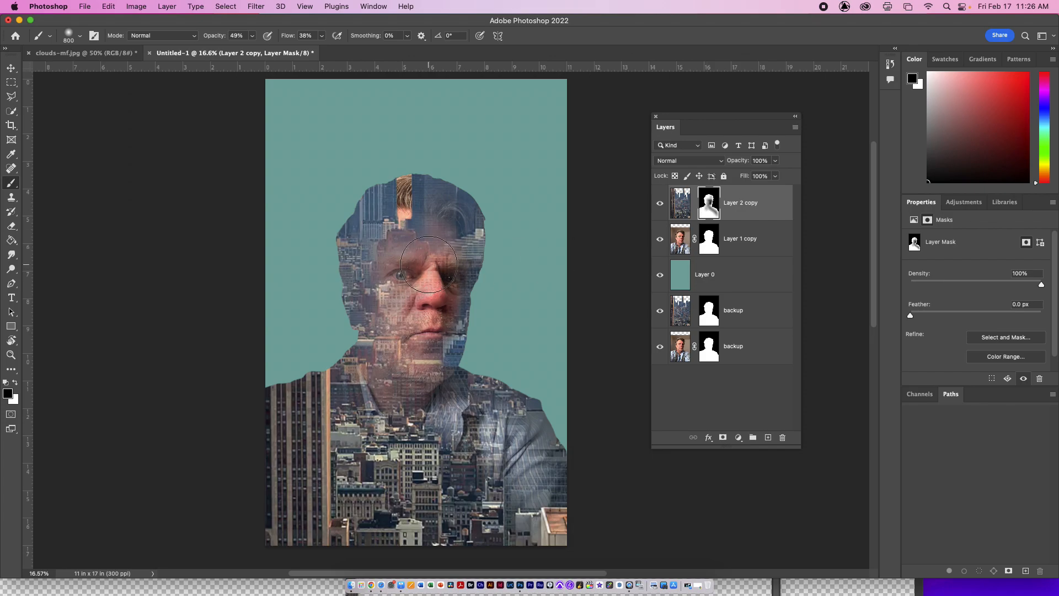
Step: Hide Layer 2 copy and lightly fade the hair on top of the head by painting black on Layer 1 copy's mask
{"action": "left_click", "coordinate": [708, 245]}
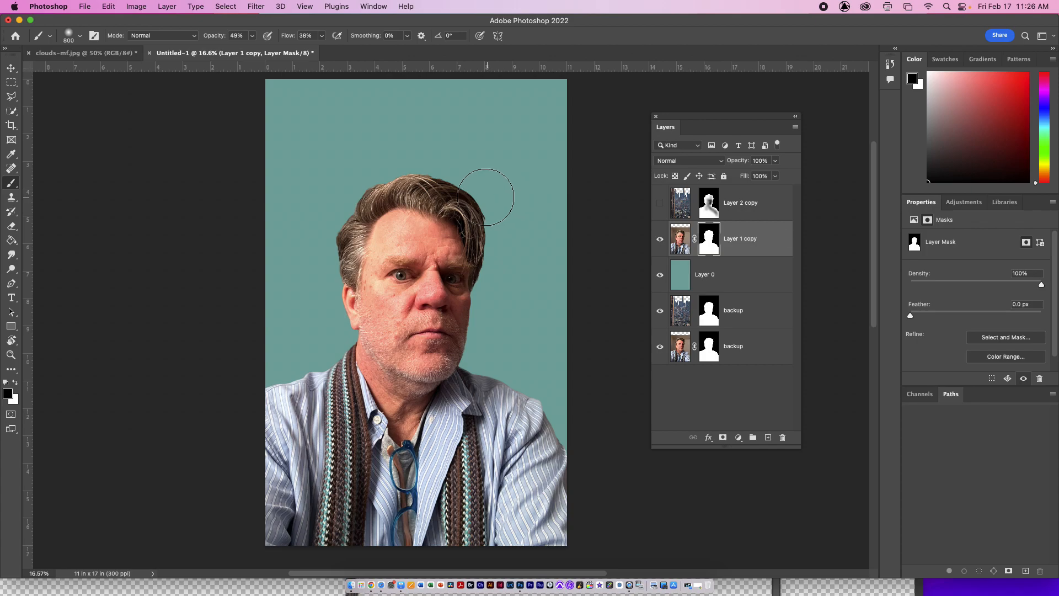
{"action": "left_click_drag", "start_coordinate": [464, 193], "coordinate": [381, 165]}
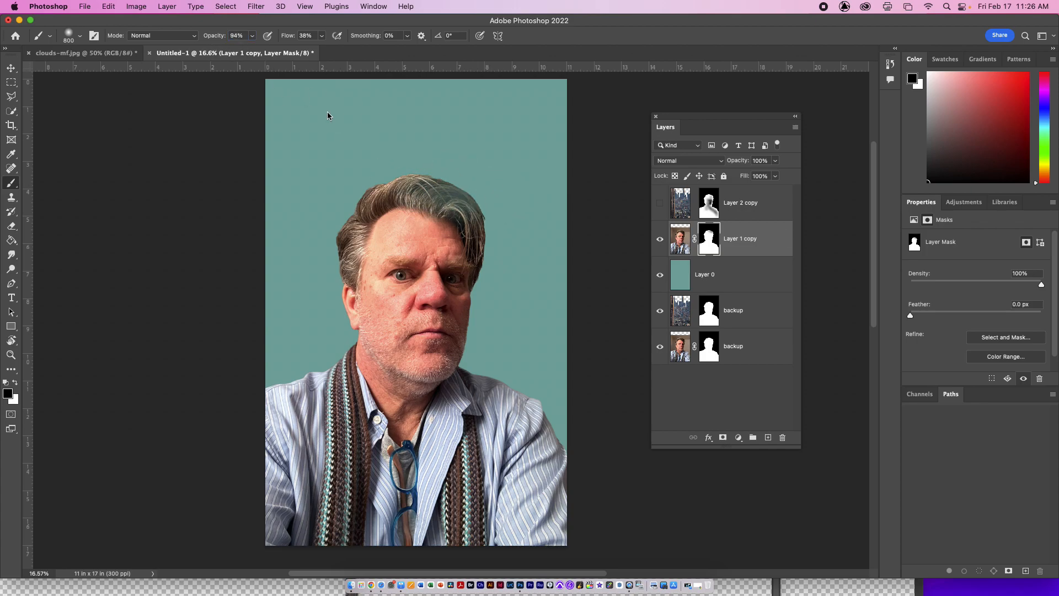
{"action": "mouse_move", "coordinate": [485, 166]}
{"action": "left_mouse_down"}
{"action": "mouse_move", "coordinate": [473, 177]}
{"action": "mouse_move", "coordinate": [414, 160]}
{"action": "mouse_move", "coordinate": [409, 171]}
{"action": "mouse_move", "coordinate": [485, 218]}
{"action": "mouse_move", "coordinate": [462, 191]}
{"action": "mouse_move", "coordinate": [449, 199]}
{"action": "mouse_move", "coordinate": [404, 166]}
{"action": "mouse_move", "coordinate": [346, 182]}
{"action": "mouse_move", "coordinate": [365, 174]}
{"action": "mouse_move", "coordinate": [331, 217]}
{"action": "mouse_move", "coordinate": [333, 359]}
{"action": "mouse_move", "coordinate": [338, 249]}
{"action": "mouse_move", "coordinate": [341, 316]}
{"action": "left_mouse_up"}
{"action": "key", "text": "super+z"}
{"action": "key", "text": "super+z"}
Step: Fade out the left side of the hair on Layer 1 copy's mask with black at 94% opacity, and show Layer 2 copy again
{"action": "mouse_move", "coordinate": [338, 197]}
{"action": "left_mouse_down"}
{"action": "mouse_move", "coordinate": [335, 295]}
{"action": "mouse_move", "coordinate": [345, 262]}
{"action": "mouse_move", "coordinate": [332, 235]}
{"action": "mouse_move", "coordinate": [354, 194]}
{"action": "mouse_move", "coordinate": [323, 241]}
{"action": "left_mouse_up"}
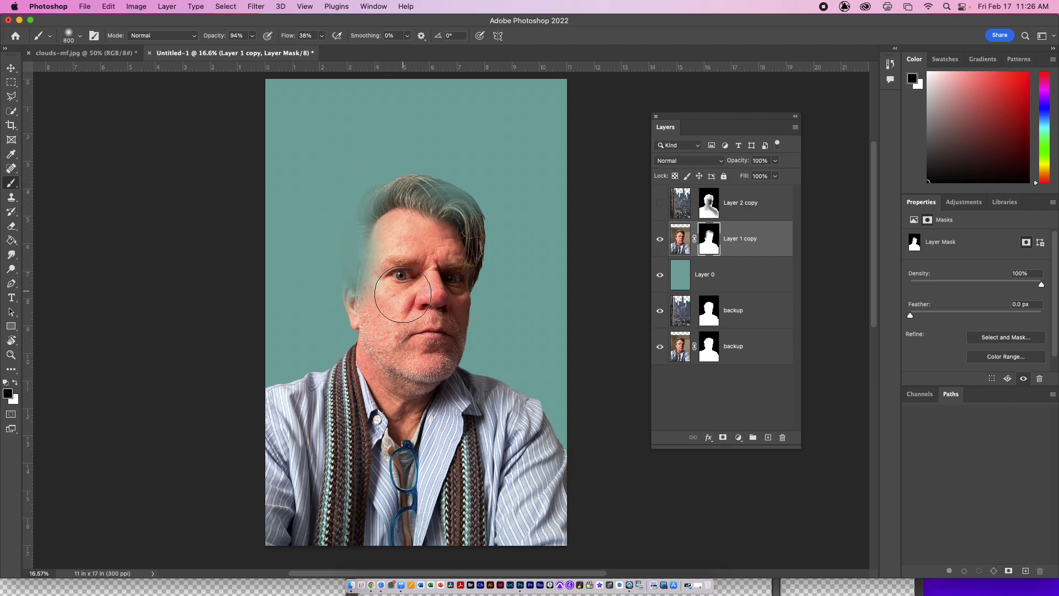
{"action": "mouse_move", "coordinate": [403, 134]}
{"action": "left_mouse_down"}
{"action": "mouse_move", "coordinate": [368, 158]}
{"action": "mouse_move", "coordinate": [385, 210]}
{"action": "mouse_move", "coordinate": [368, 168]}
{"action": "mouse_move", "coordinate": [378, 175]}
{"action": "mouse_move", "coordinate": [356, 211]}
{"action": "left_mouse_up"}
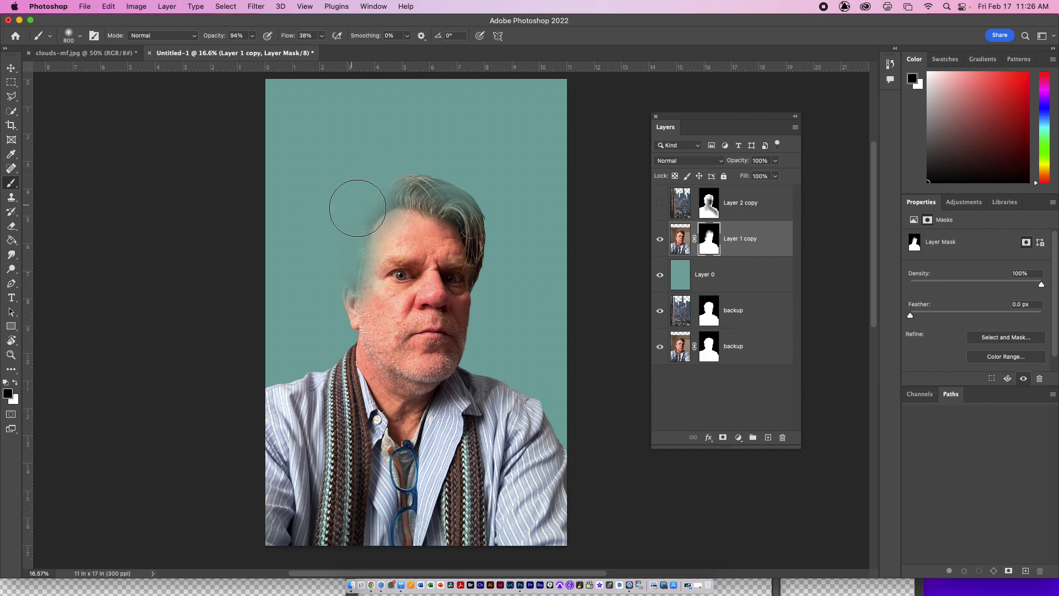
{"action": "left_click", "coordinate": [660, 202]}
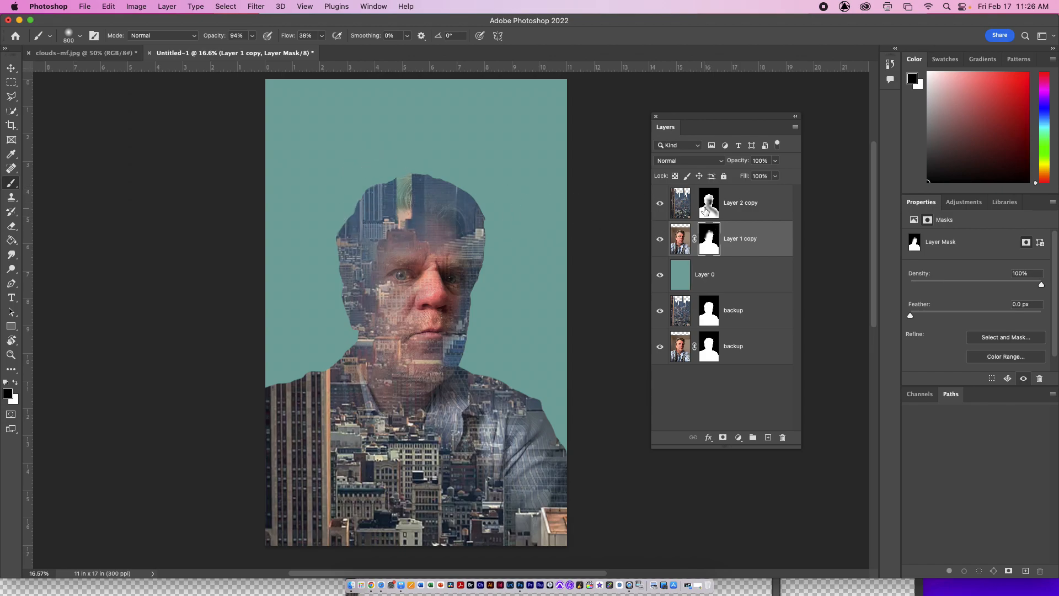
Step: Paint white on Layer 2 copy's mask around the top of the head so the buildings extend above the silhouette
{"action": "left_click", "coordinate": [711, 206]}
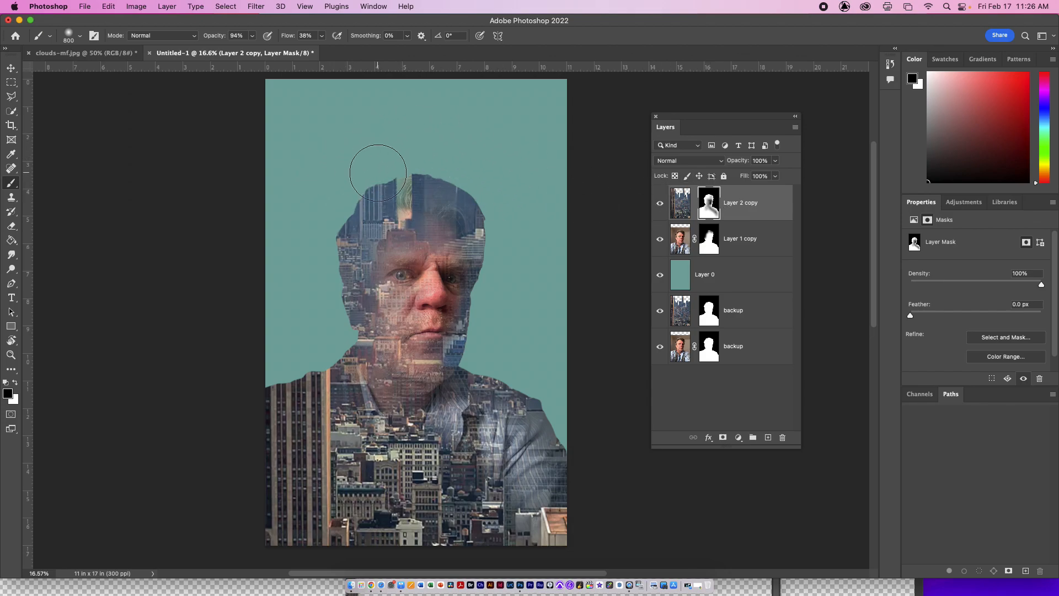
{"action": "key", "text": "x"}
{"action": "mouse_move", "coordinate": [375, 162]}
{"action": "left_mouse_down"}
{"action": "mouse_move", "coordinate": [382, 192]}
{"action": "mouse_move", "coordinate": [393, 162]}
{"action": "mouse_move", "coordinate": [392, 198]}
{"action": "mouse_move", "coordinate": [388, 153]}
{"action": "mouse_move", "coordinate": [405, 197]}
{"action": "mouse_move", "coordinate": [413, 152]}
{"action": "mouse_move", "coordinate": [429, 197]}
{"action": "mouse_move", "coordinate": [437, 144]}
{"action": "mouse_move", "coordinate": [456, 205]}
{"action": "mouse_move", "coordinate": [455, 156]}
{"action": "mouse_move", "coordinate": [450, 245]}
{"action": "mouse_move", "coordinate": [449, 195]}
{"action": "mouse_move", "coordinate": [439, 255]}
{"action": "mouse_move", "coordinate": [414, 170]}
{"action": "mouse_move", "coordinate": [383, 241]}
{"action": "mouse_move", "coordinate": [388, 152]}
{"action": "mouse_move", "coordinate": [366, 234]}
{"action": "mouse_move", "coordinate": [365, 154]}
{"action": "mouse_move", "coordinate": [361, 244]}
{"action": "mouse_move", "coordinate": [373, 121]}
{"action": "mouse_move", "coordinate": [329, 160]}
{"action": "mouse_move", "coordinate": [362, 187]}
{"action": "mouse_move", "coordinate": [377, 256]}
{"action": "mouse_move", "coordinate": [419, 202]}
{"action": "mouse_move", "coordinate": [456, 221]}
{"action": "mouse_move", "coordinate": [371, 212]}
{"action": "mouse_move", "coordinate": [276, 143]}
{"action": "mouse_move", "coordinate": [324, 259]}
{"action": "mouse_move", "coordinate": [299, 255]}
{"action": "mouse_move", "coordinate": [301, 215]}
{"action": "left_mouse_up"}
Step: Mask out the haze left of the buildings on Layer 2 copy with a 150 px black brush at 100% opacity, and switch to white
{"action": "key", "text": "bracketleft"}
{"action": "key", "text": "bracketleft"}
{"action": "key", "text": "bracketleft"}
{"action": "key", "text": "bracketleft"}
{"action": "key", "text": "bracketleft"}
{"action": "key", "text": "bracketleft"}
{"action": "key", "text": "bracketleft"}
{"action": "key", "text": "bracketleft"}
{"action": "key", "text": "x"}
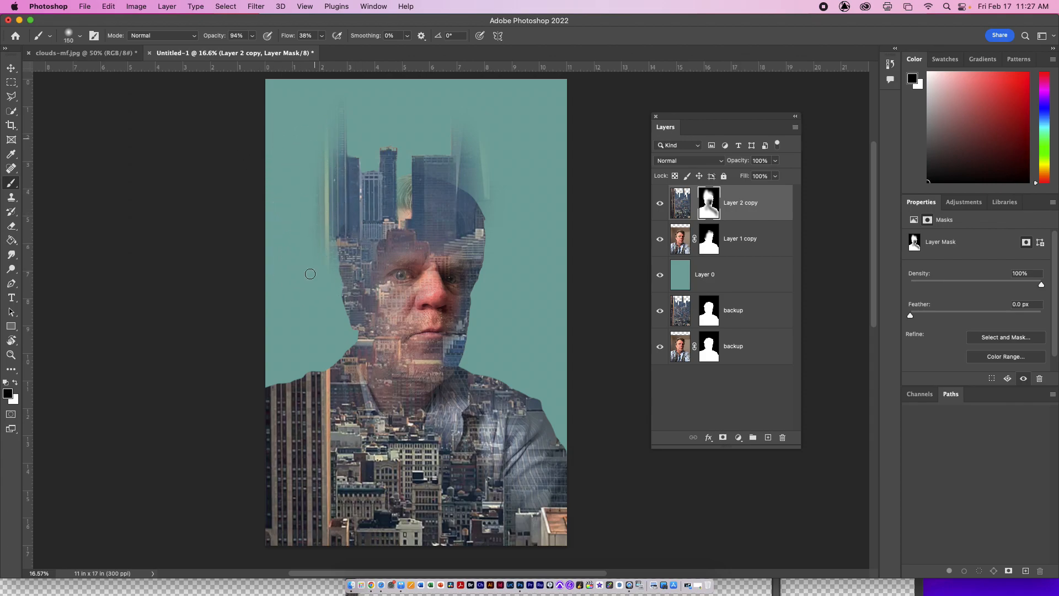
{"action": "left_click_drag", "start_coordinate": [216, 37], "coordinate": [301, 32]}
{"action": "left_click", "coordinate": [329, 290], "text": "shift"}
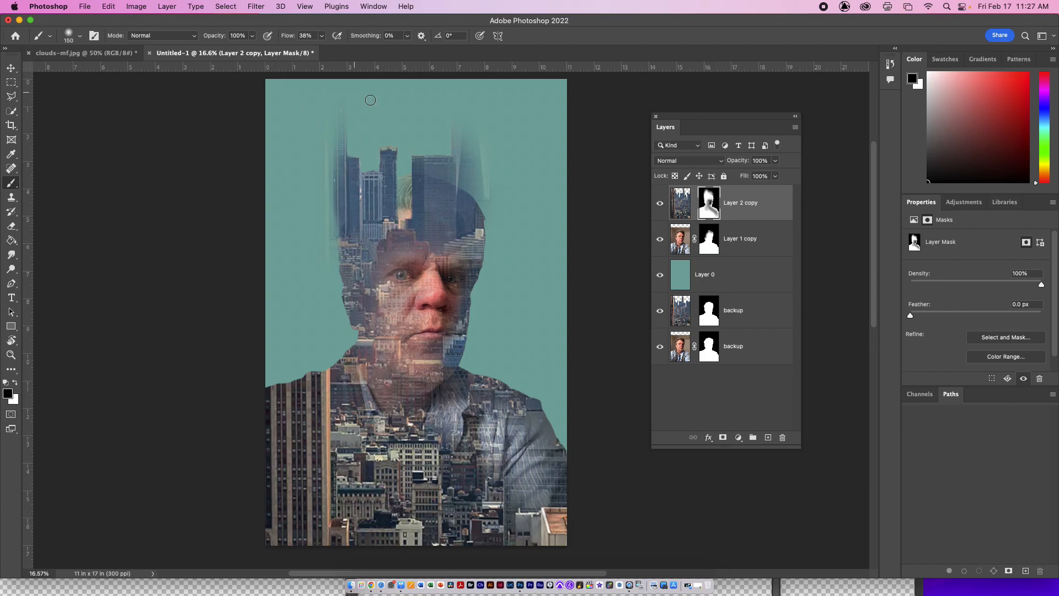
{"action": "left_click", "coordinate": [714, 207]}
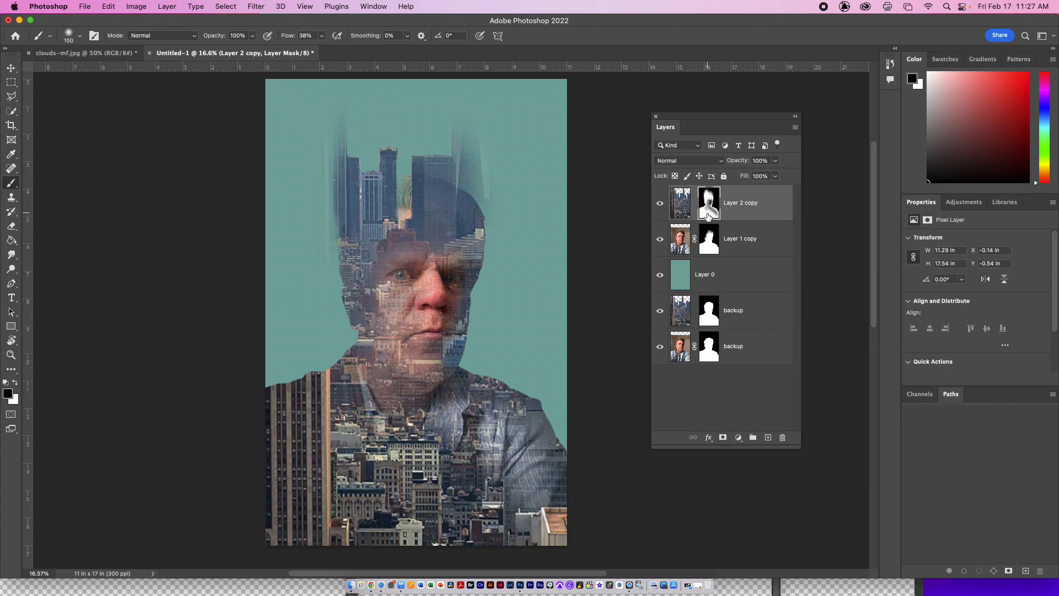
{"action": "left_click", "coordinate": [709, 215]}
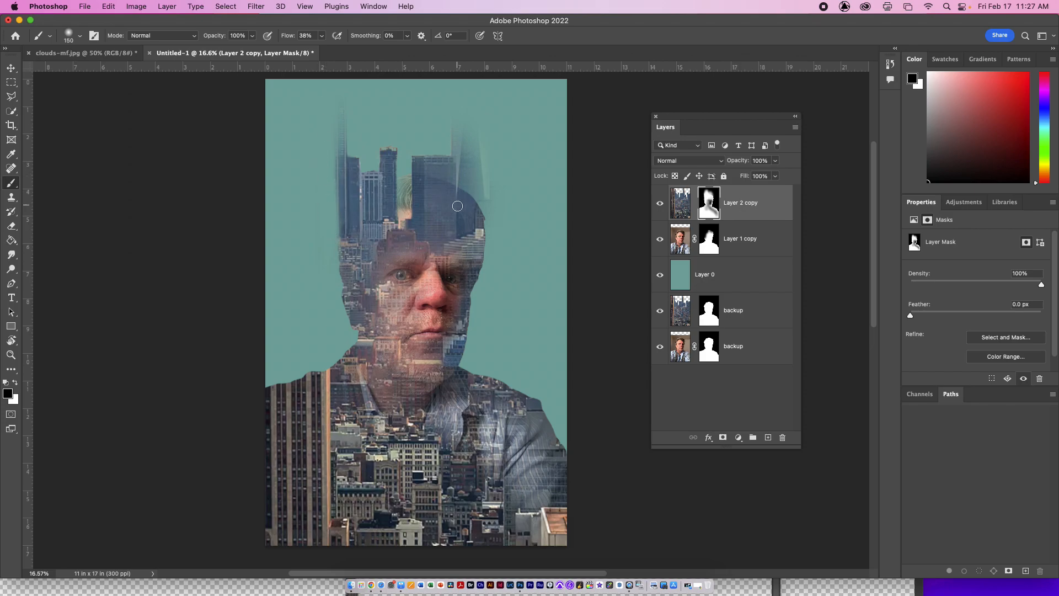
{"action": "key", "text": "x"}
{"action": "mouse_move", "coordinate": [477, 204]}
{"action": "left_mouse_down"}
{"action": "mouse_move", "coordinate": [458, 143]}
{"action": "mouse_move", "coordinate": [453, 187]}
{"action": "mouse_move", "coordinate": [454, 114]}
{"action": "mouse_move", "coordinate": [473, 83]}
{"action": "mouse_move", "coordinate": [484, 219]}
{"action": "mouse_move", "coordinate": [483, 124]}
{"action": "mouse_move", "coordinate": [485, 168]}
{"action": "left_mouse_up"}
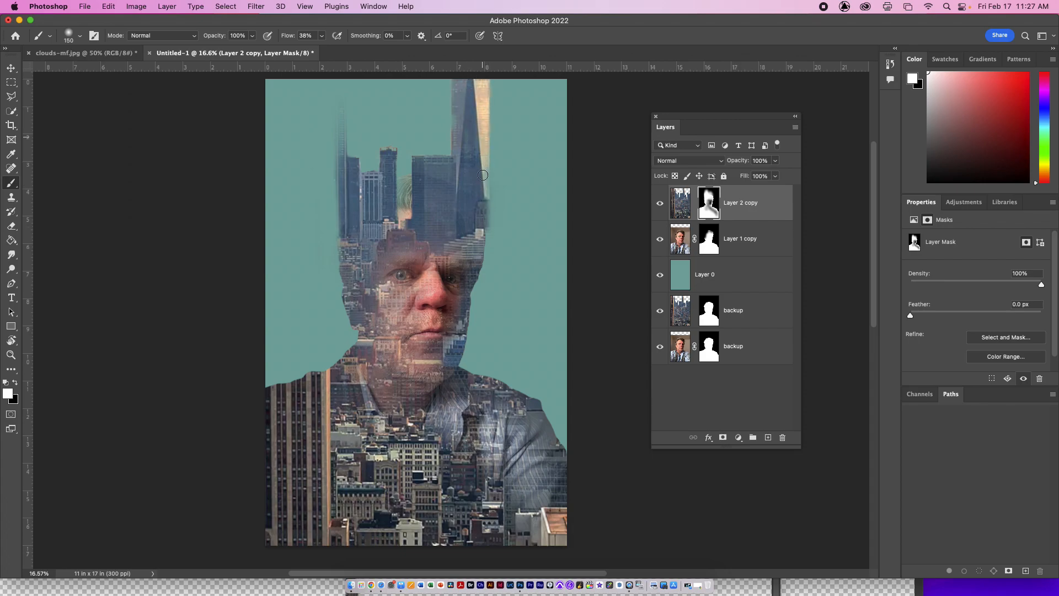
{"action": "left_click_drag", "start_coordinate": [487, 215], "coordinate": [478, 348]}
{"action": "key", "text": "super+z"}
{"action": "key", "text": "super+z"}
{"action": "key", "text": "super+z"}
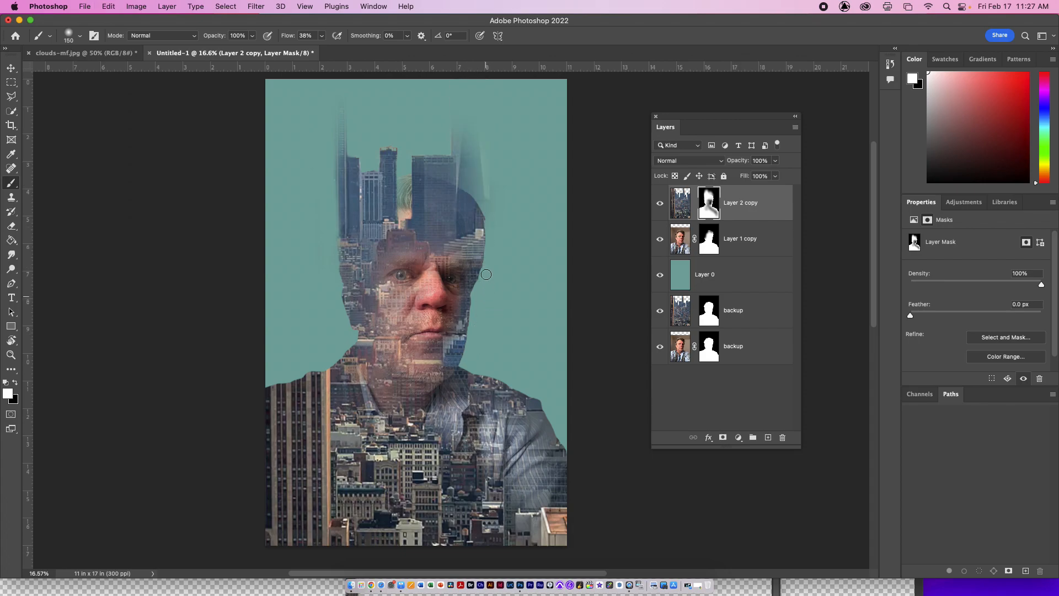
Step: Paint white on Layer 2 copy's mask to reveal the tall tower rising from the right side of the head to the canvas top
{"action": "left_click_drag", "start_coordinate": [481, 87], "coordinate": [485, 215]}
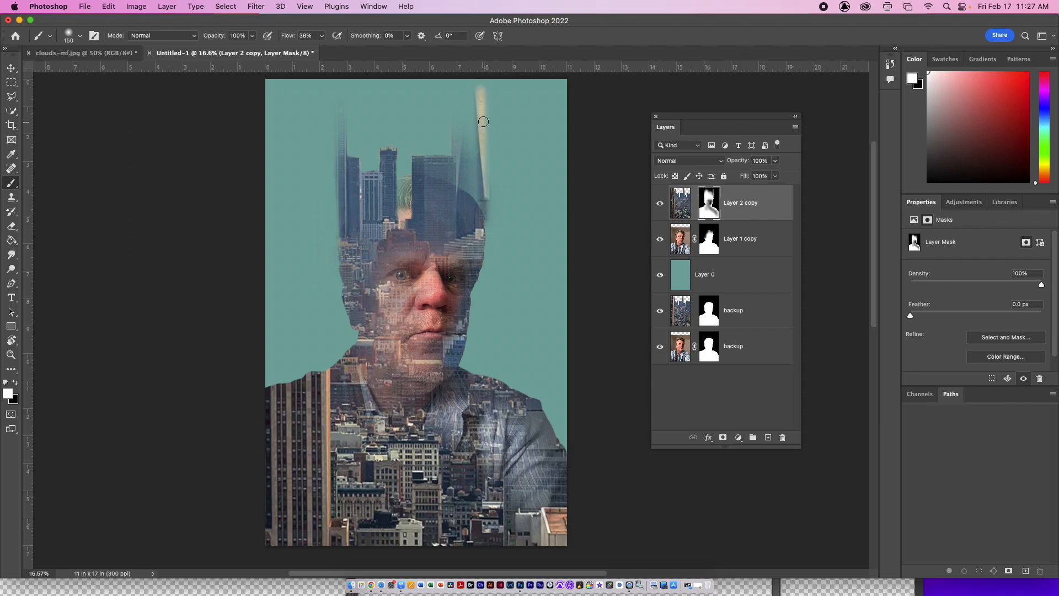
{"action": "left_click_drag", "start_coordinate": [486, 89], "coordinate": [487, 140]}
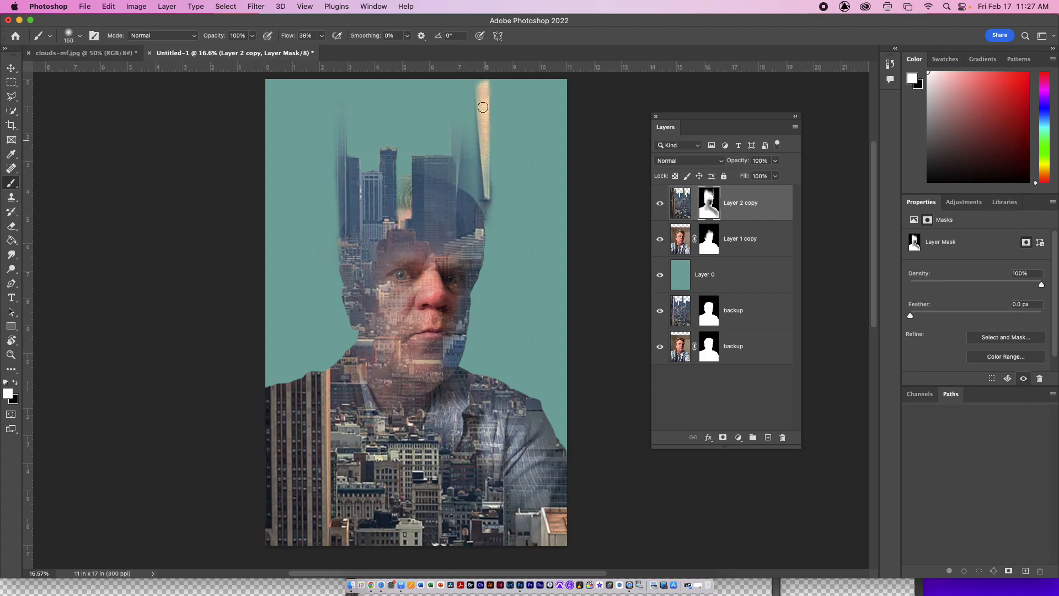
{"action": "mouse_move", "coordinate": [467, 103]}
{"action": "left_mouse_down"}
{"action": "mouse_move", "coordinate": [467, 161]}
{"action": "mouse_move", "coordinate": [454, 113]}
{"action": "mouse_move", "coordinate": [461, 210]}
{"action": "left_mouse_up"}
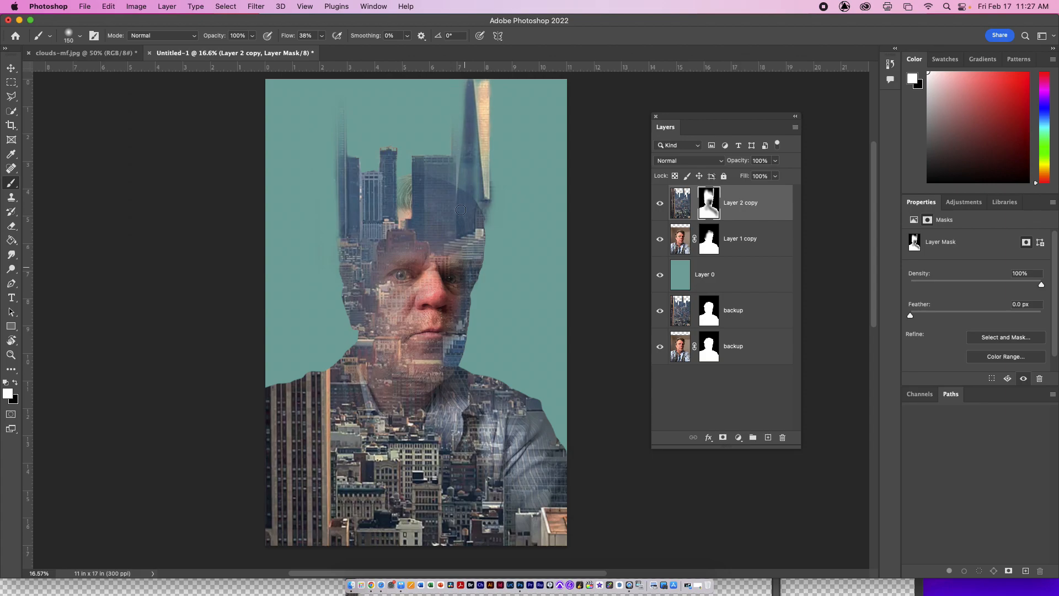
{"action": "mouse_move", "coordinate": [474, 156]}
{"action": "left_mouse_down"}
{"action": "mouse_move", "coordinate": [457, 119]}
{"action": "mouse_move", "coordinate": [460, 81]}
{"action": "left_mouse_up"}
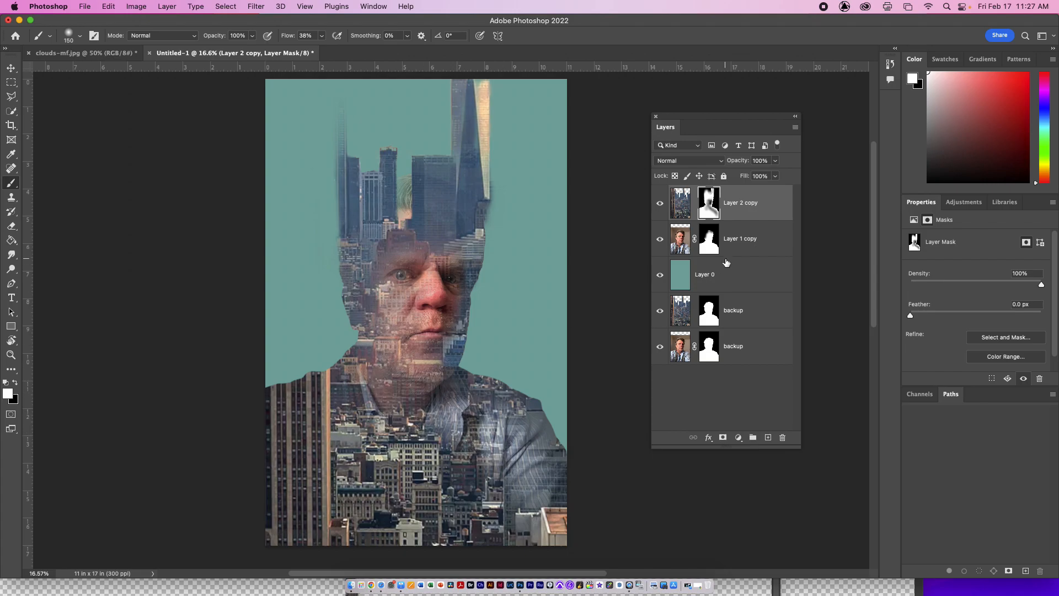
Step: Paint black on Layer 1 copy's mask over the shirt collar below the neck, and switch the brush color to white
{"action": "left_click", "coordinate": [708, 238]}
{"action": "key", "text": "x"}
{"action": "key", "text": "super+z"}
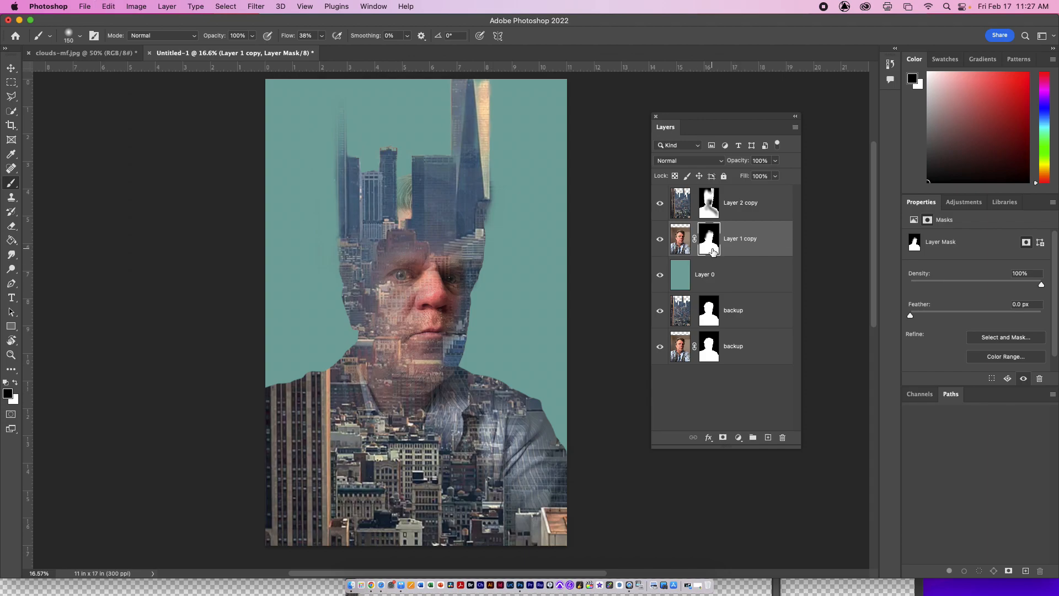
{"action": "left_click_drag", "start_coordinate": [468, 397], "coordinate": [458, 443]}
{"action": "key", "text": "x"}
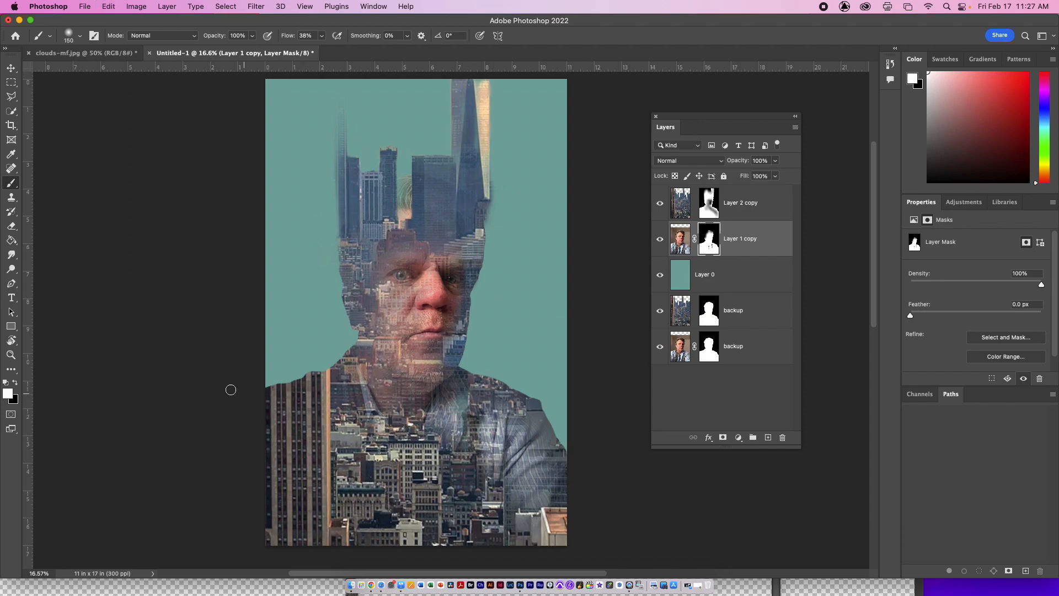
Step: Enlarge the brush to 1000 px, switch to black, and try painting over the shirt on Layer 1 copy's mask
{"action": "key", "text": "x"}
{"action": "key", "text": "bracketright"}
{"action": "key", "text": "bracketright"}
{"action": "key", "text": "bracketright"}
{"action": "key", "text": "bracketright"}
{"action": "key", "text": "bracketright"}
{"action": "key", "text": "bracketright"}
{"action": "mouse_move", "coordinate": [378, 455]}
{"action": "left_mouse_down"}
{"action": "mouse_move", "coordinate": [386, 415]}
{"action": "mouse_move", "coordinate": [406, 477]}
{"action": "left_mouse_up"}
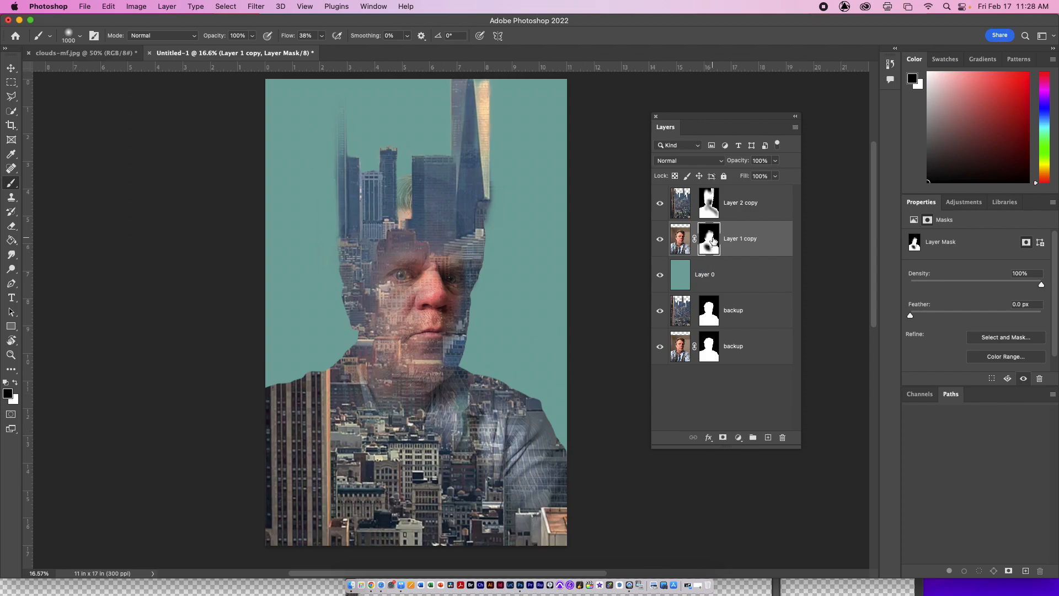
Step: Toggle Layer 2 copy's visibility repeatedly to compare the portrait with and without the buildings
{"action": "left_click", "coordinate": [662, 204]}
{"action": "left_click", "coordinate": [662, 204]}
{"action": "left_click", "coordinate": [662, 204]}
{"action": "left_click", "coordinate": [661, 204]}
{"action": "left_click", "coordinate": [661, 203]}
{"action": "left_click", "coordinate": [662, 203]}
{"action": "left_click", "coordinate": [662, 203]}
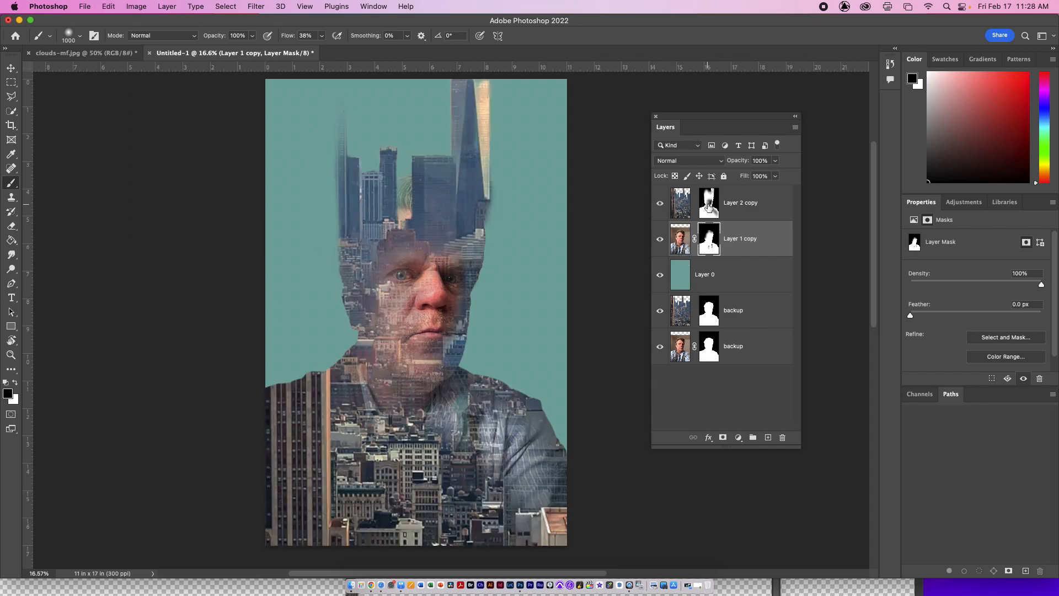
Step: Paint black on Layer 2 copy's mask over the chest and face to reveal the shirt and facial features
{"action": "left_click", "coordinate": [709, 205]}
{"action": "mouse_move", "coordinate": [381, 442]}
{"action": "left_mouse_down"}
{"action": "mouse_move", "coordinate": [365, 412]}
{"action": "mouse_move", "coordinate": [376, 487]}
{"action": "mouse_move", "coordinate": [402, 459]}
{"action": "mouse_move", "coordinate": [408, 526]}
{"action": "mouse_move", "coordinate": [406, 467]}
{"action": "mouse_move", "coordinate": [404, 569]}
{"action": "mouse_move", "coordinate": [409, 498]}
{"action": "left_mouse_up"}
{"action": "mouse_move", "coordinate": [335, 416]}
{"action": "left_mouse_down"}
{"action": "mouse_move", "coordinate": [297, 427]}
{"action": "mouse_move", "coordinate": [308, 414]}
{"action": "mouse_move", "coordinate": [331, 544]}
{"action": "left_mouse_up"}
{"action": "mouse_move", "coordinate": [424, 322]}
{"action": "left_mouse_down"}
{"action": "mouse_move", "coordinate": [440, 297]}
{"action": "mouse_move", "coordinate": [415, 304]}
{"action": "mouse_move", "coordinate": [391, 284]}
{"action": "left_mouse_up"}
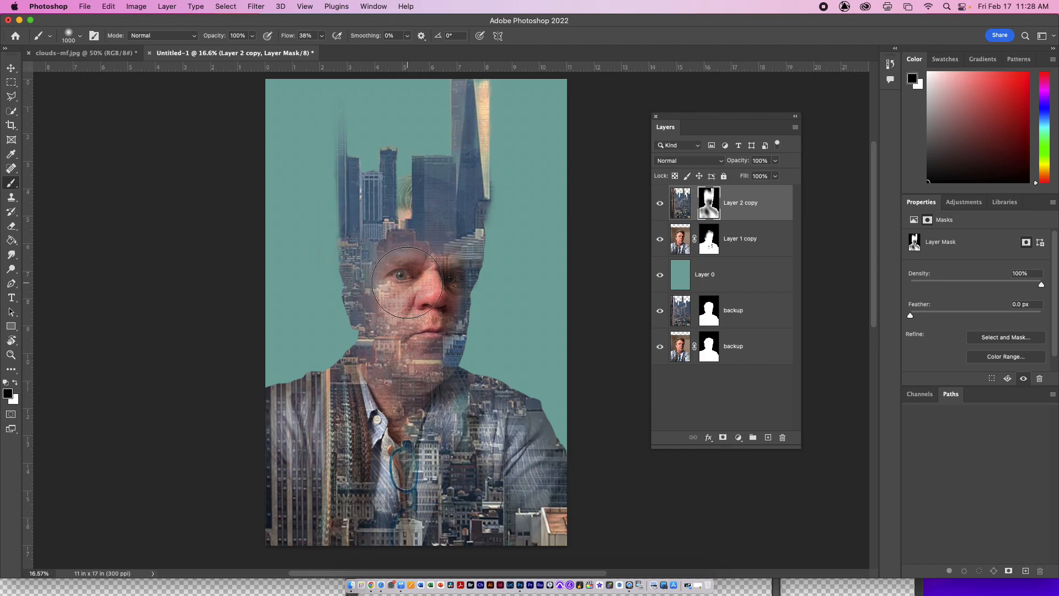
Step: Switch to white and paint on Layer 2 copy's mask from the man's eye down to the neck to restore the buildings
{"action": "key", "text": "z"}
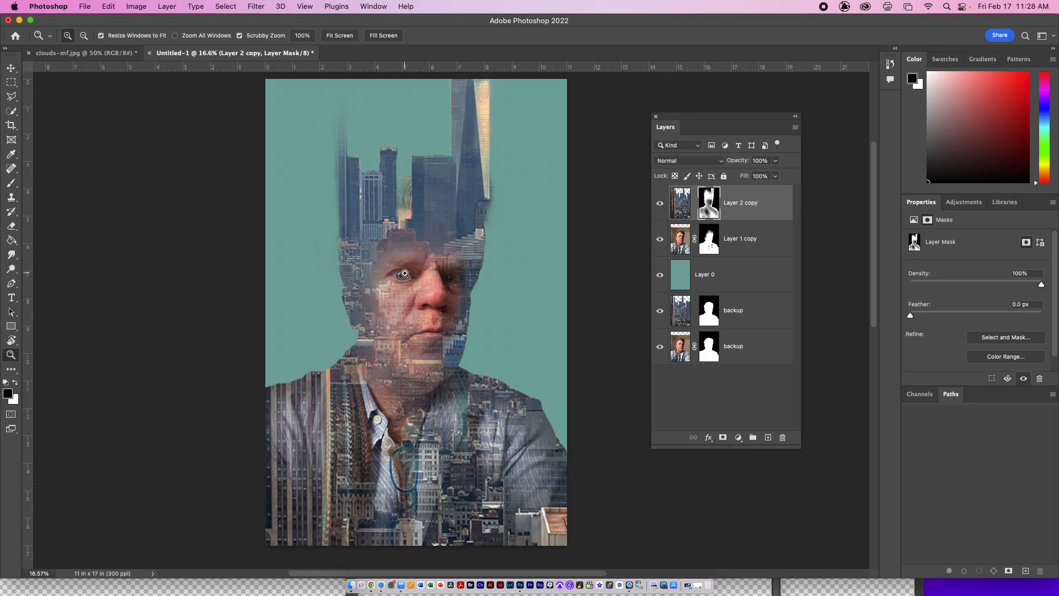
{"action": "key", "text": "b"}
{"action": "key", "text": "x"}
{"action": "mouse_move", "coordinate": [402, 275]}
{"action": "left_mouse_down"}
{"action": "mouse_move", "coordinate": [396, 349]}
{"action": "mouse_move", "coordinate": [397, 314]}
{"action": "mouse_move", "coordinate": [403, 320]}
{"action": "mouse_move", "coordinate": [403, 341]}
{"action": "mouse_move", "coordinate": [387, 281]}
{"action": "mouse_move", "coordinate": [397, 454]}
{"action": "mouse_move", "coordinate": [368, 354]}
{"action": "mouse_move", "coordinate": [392, 310]}
{"action": "mouse_move", "coordinate": [401, 383]}
{"action": "left_mouse_up"}
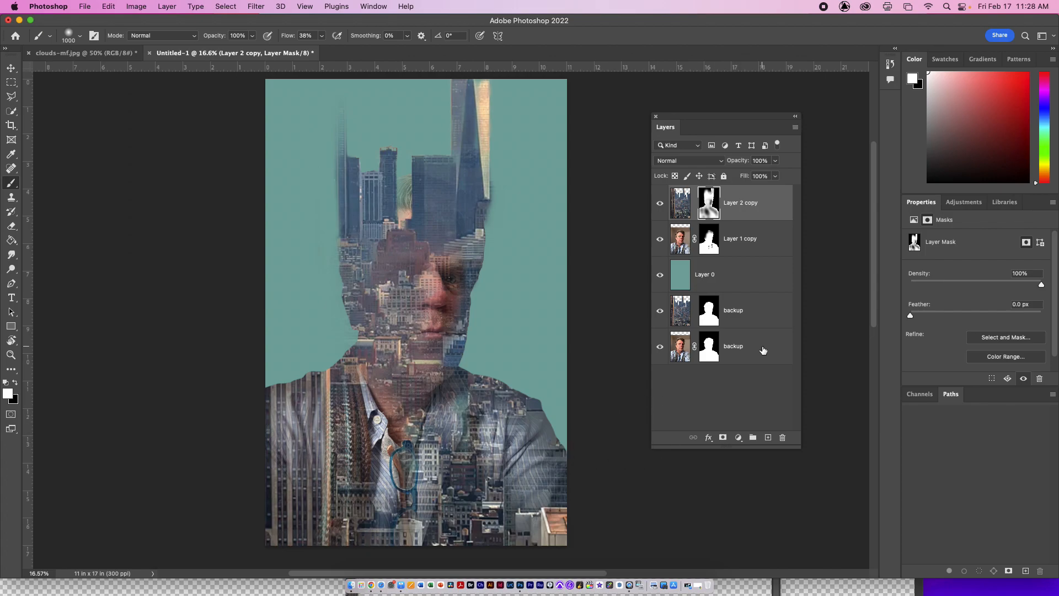
Step: Copy the clouds-mf.jpg image into the composite as the top layer and scale it to the 11 in canvas width
{"action": "left_click", "coordinate": [106, 53]}
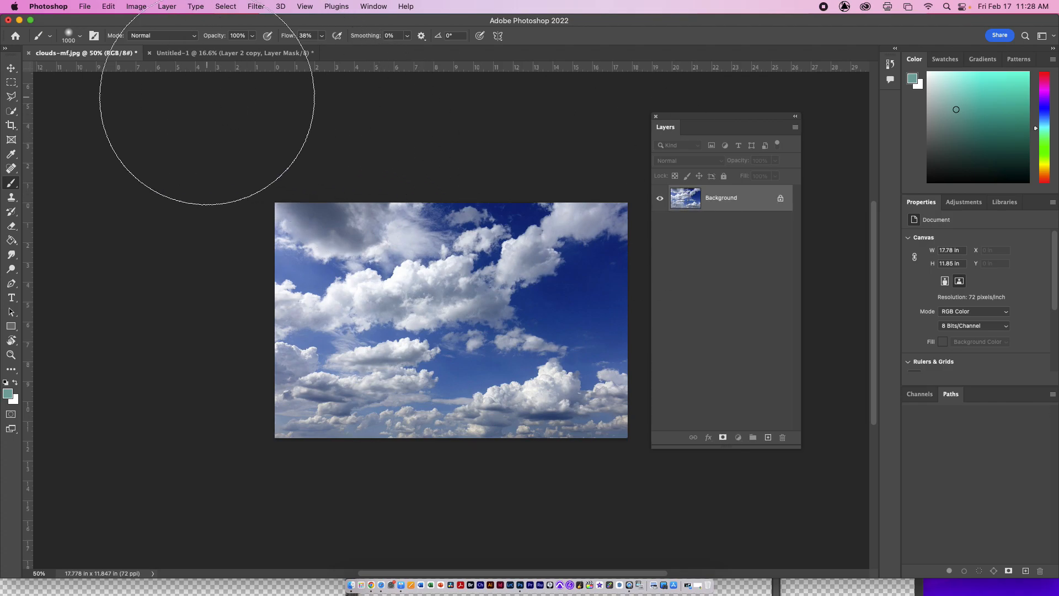
{"action": "left_click_drag", "start_coordinate": [117, 54], "coordinate": [134, 454]}
{"action": "mouse_move", "coordinate": [694, 207]}
{"action": "left_mouse_down"}
{"action": "mouse_move", "coordinate": [415, 265]}
{"action": "mouse_move", "coordinate": [457, 407]}
{"action": "mouse_move", "coordinate": [468, 373]}
{"action": "mouse_move", "coordinate": [459, 367]}
{"action": "left_mouse_up"}
{"action": "key", "text": "super+t"}
{"action": "key", "text": "b"}
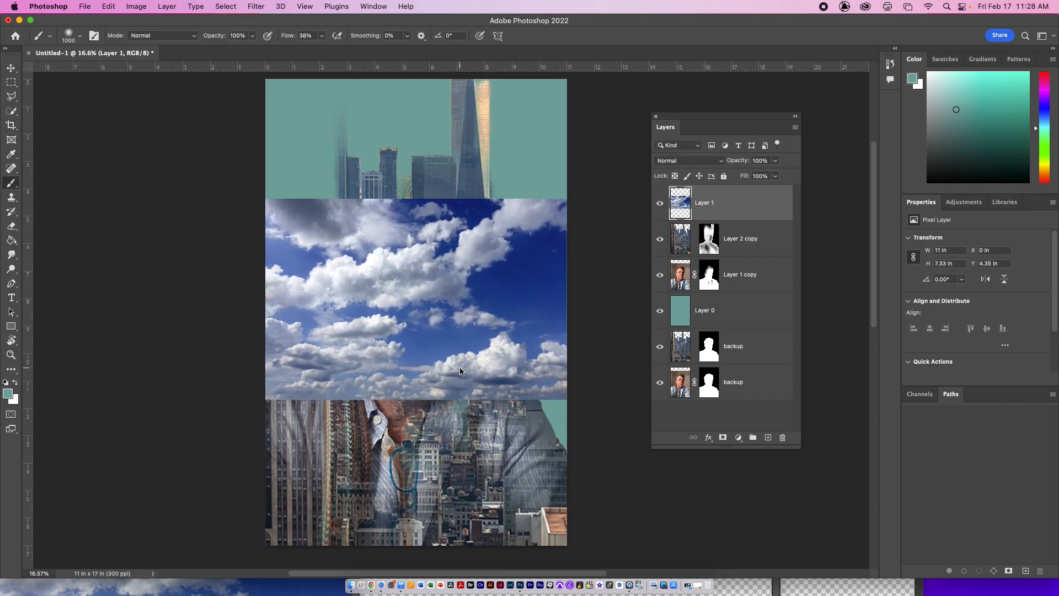
Step: Start a Color Range selection on the clouds layer and sample the deep blue areas of the sky
{"action": "left_click", "coordinate": [225, 6]}
{"action": "left_click", "coordinate": [243, 112]}
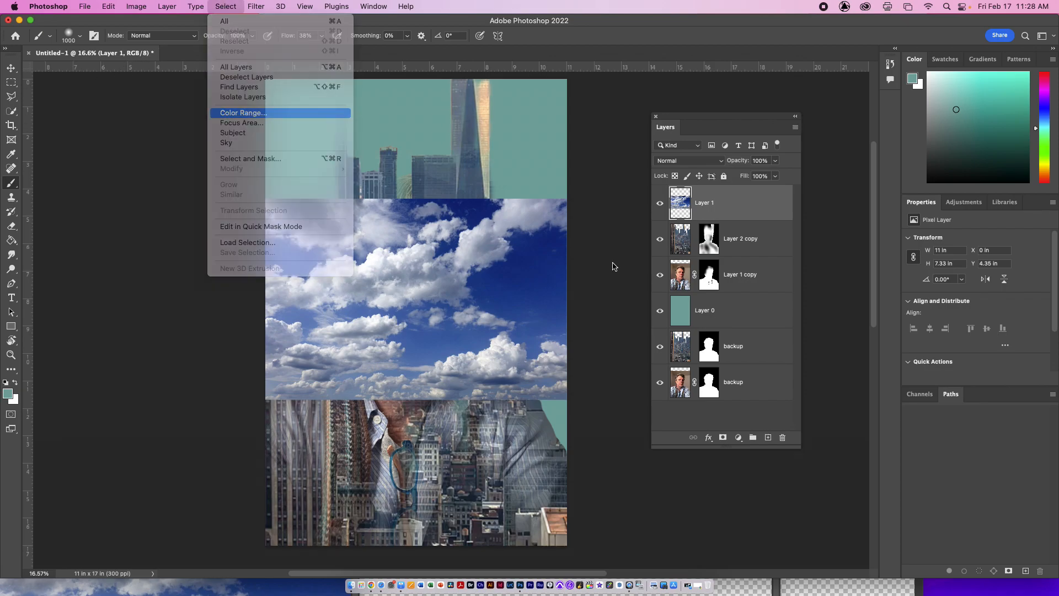
{"action": "left_click", "coordinate": [306, 263]}
{"action": "left_click_drag", "start_coordinate": [549, 101], "coordinate": [705, 119]}
{"action": "left_click", "coordinate": [541, 254]}
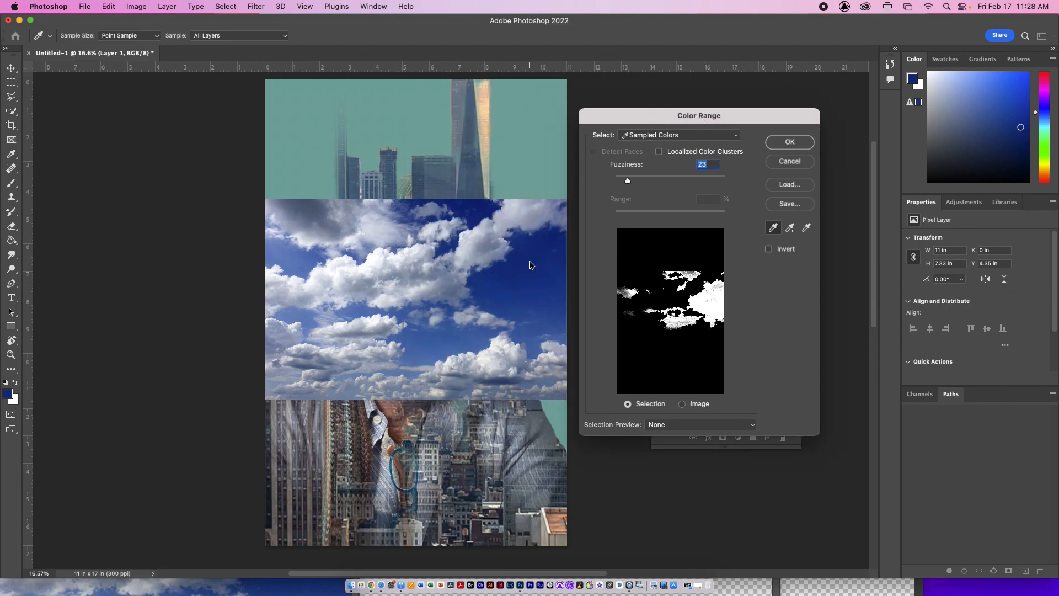
{"action": "left_click", "coordinate": [301, 307]}
{"action": "left_click", "coordinate": [543, 251]}
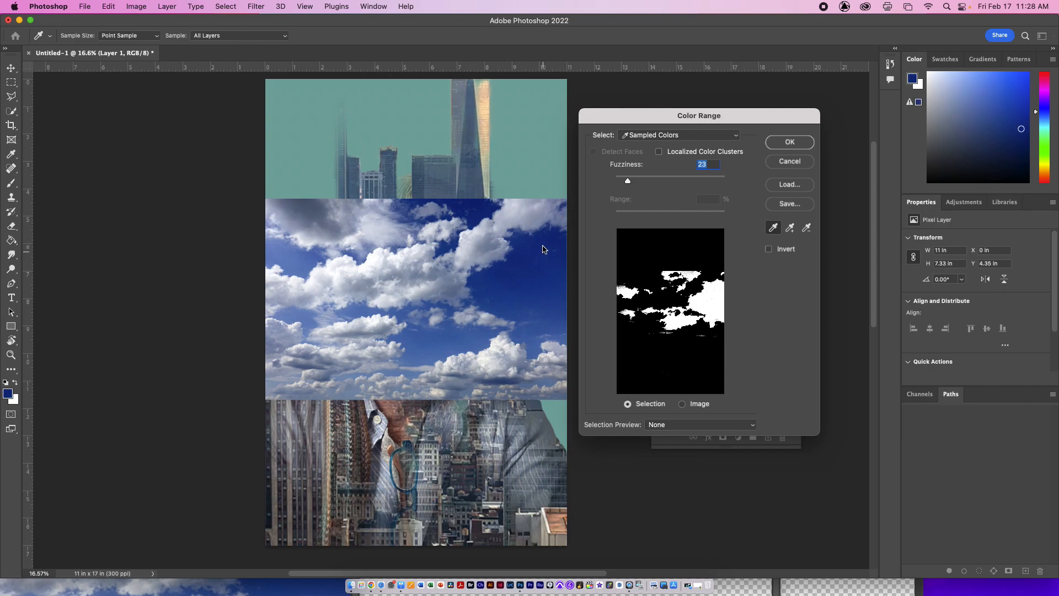
Step: Add the paler blues near the clouds' lower edge to the color range, set Fuzziness to 19, and create the selection
{"action": "left_click", "coordinate": [418, 361]}
{"action": "left_click", "coordinate": [417, 373]}
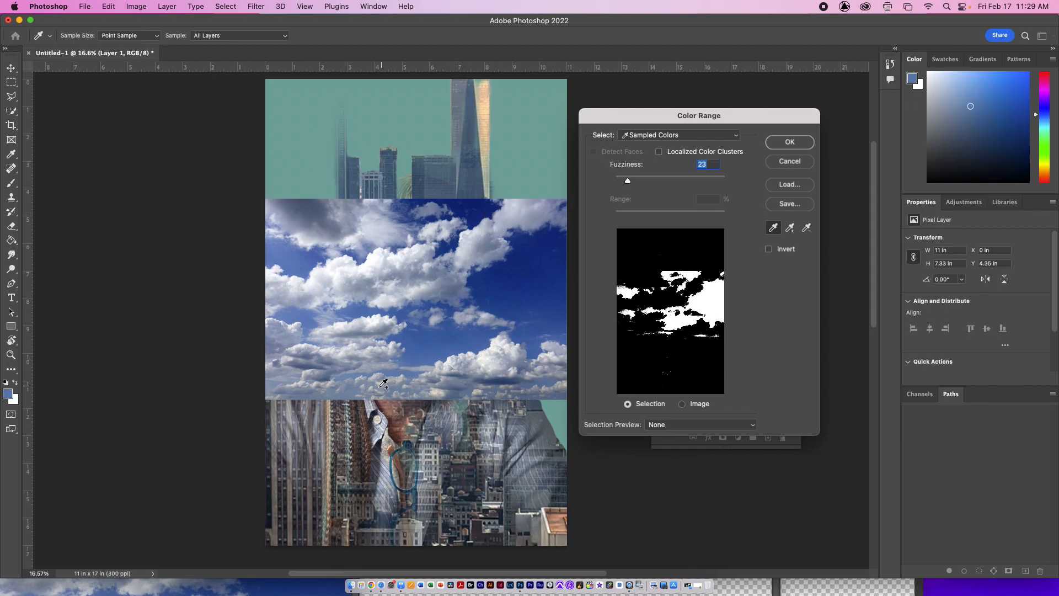
{"action": "left_click", "coordinate": [353, 395], "text": "shift"}
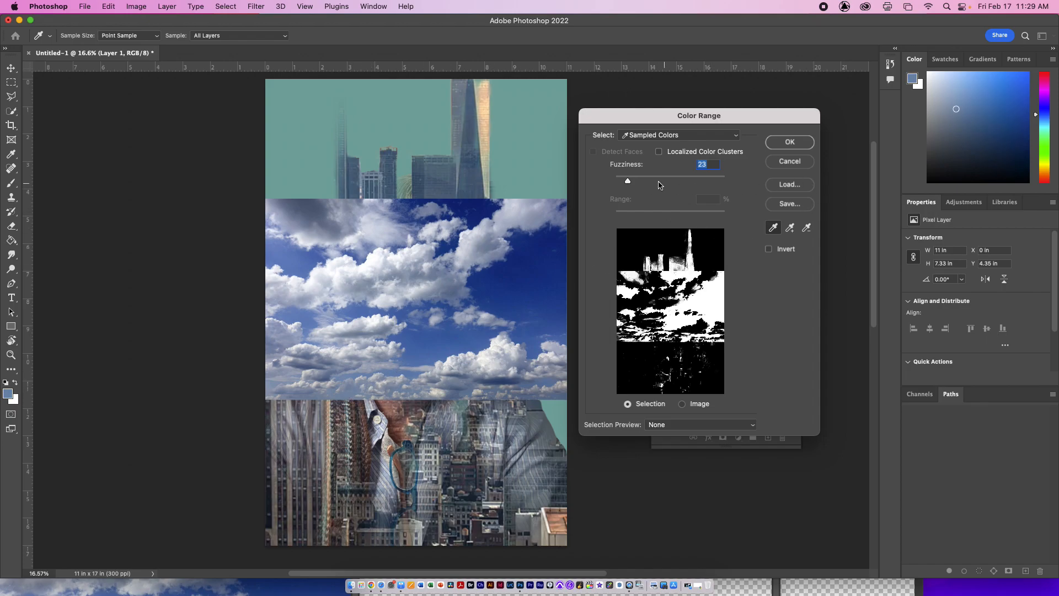
{"action": "left_click_drag", "start_coordinate": [639, 184], "coordinate": [626, 185]}
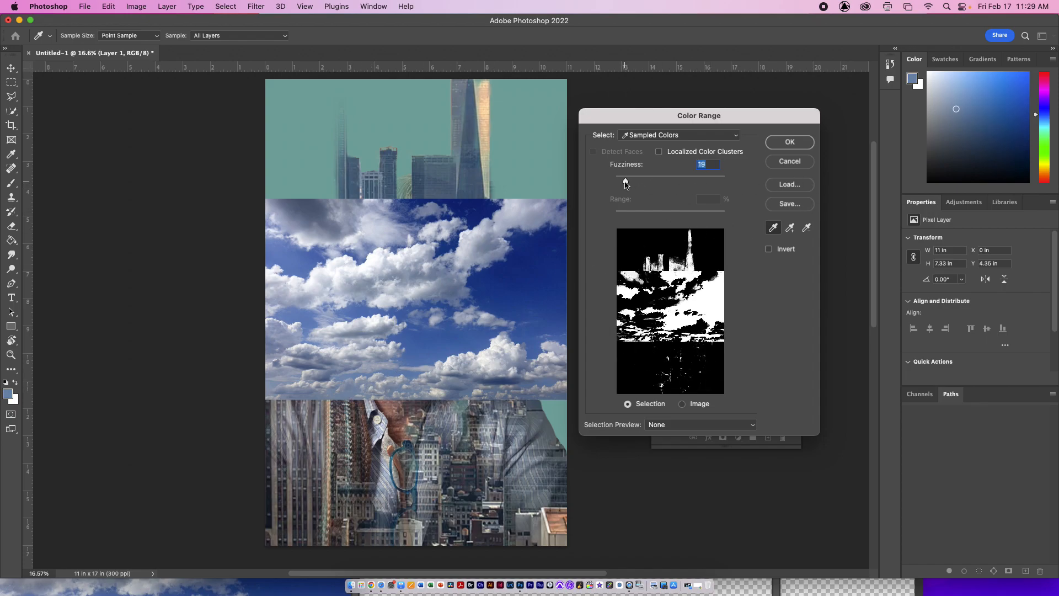
{"action": "left_click", "coordinate": [790, 142]}
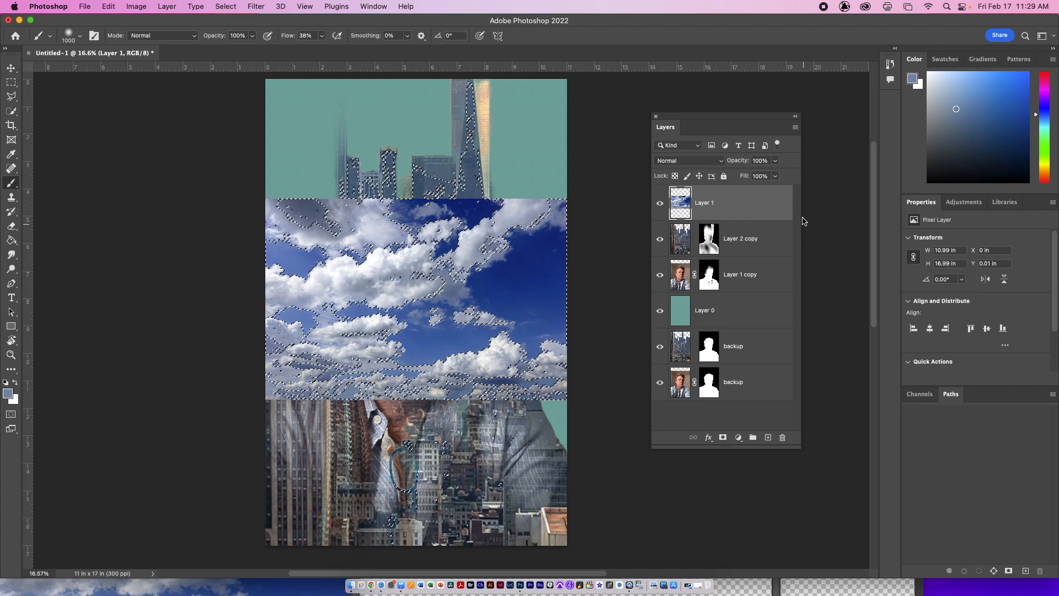
Step: Add a layer mask to Layer 1 from the selection and invert it to keep only the clouds
{"action": "left_click", "coordinate": [723, 438]}
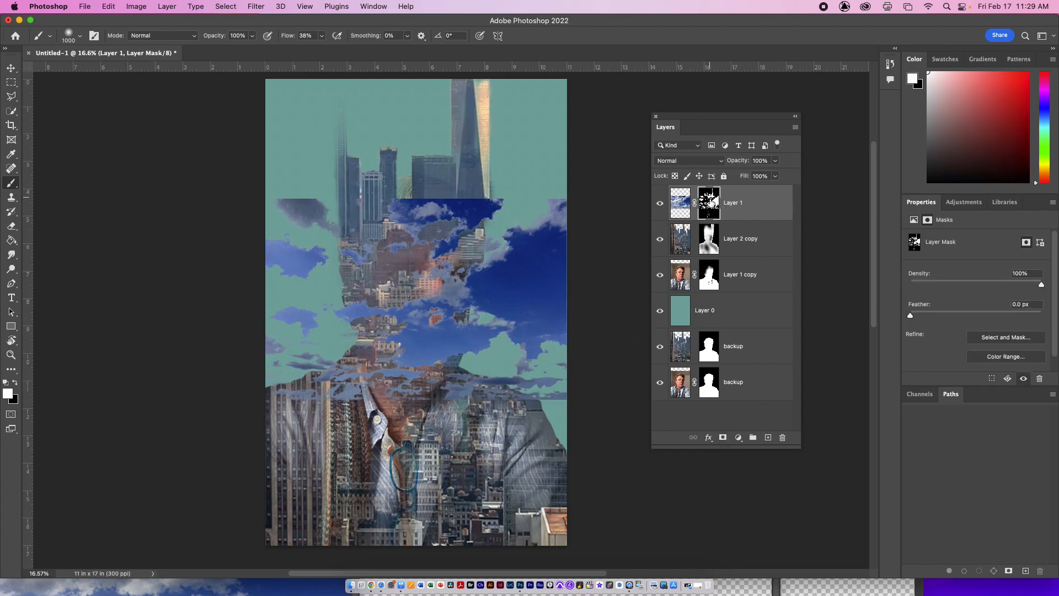
{"action": "key", "text": "super+i"}
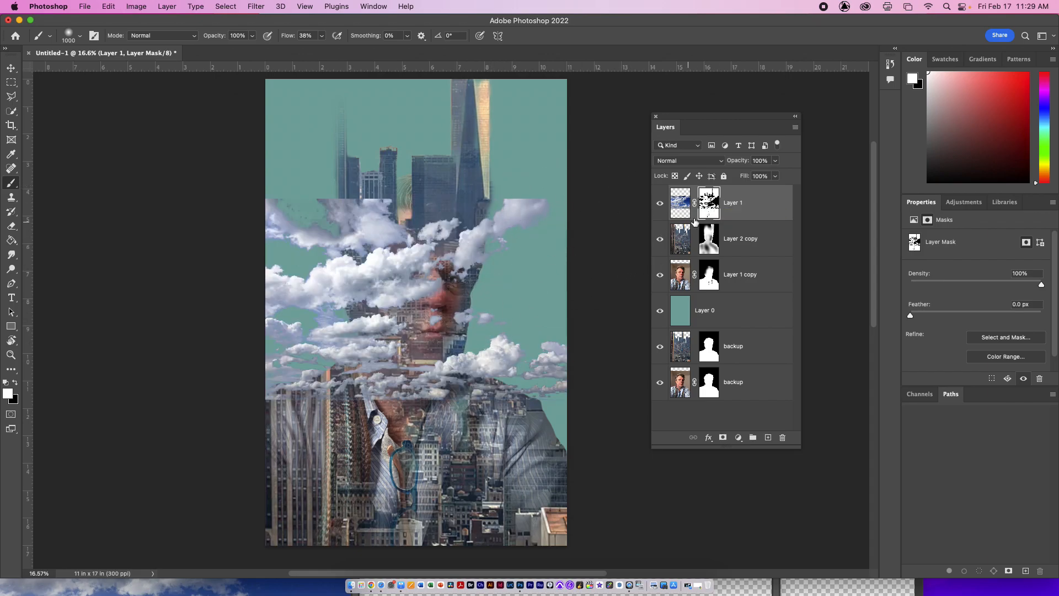
Step: Set Layer 1's blend mode to Lighten and move the clouds up to a Y position of about 3.71 in
{"action": "left_click", "coordinate": [679, 205]}
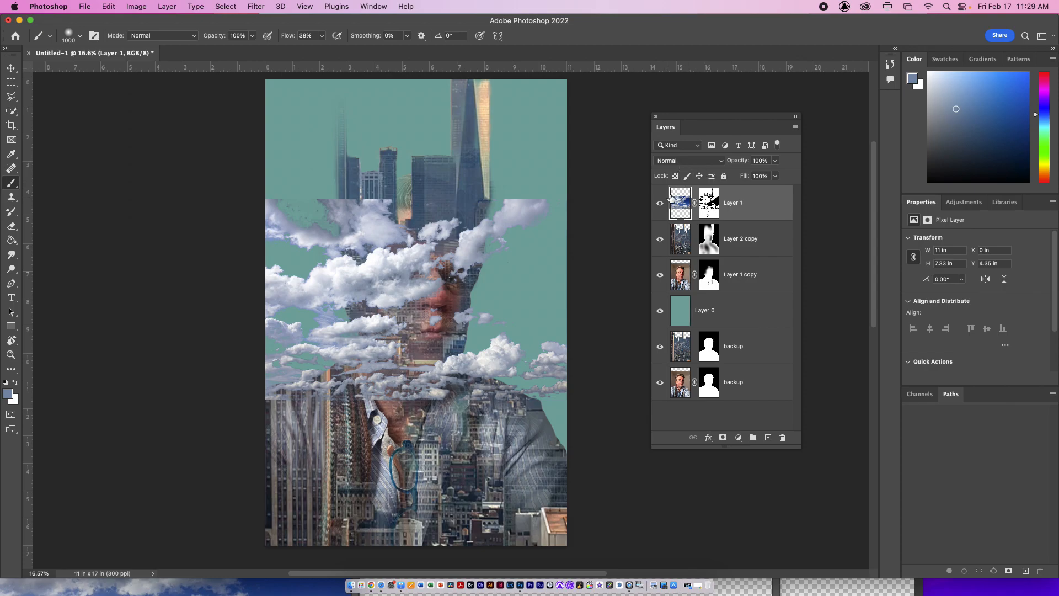
{"action": "left_click", "coordinate": [686, 162]}
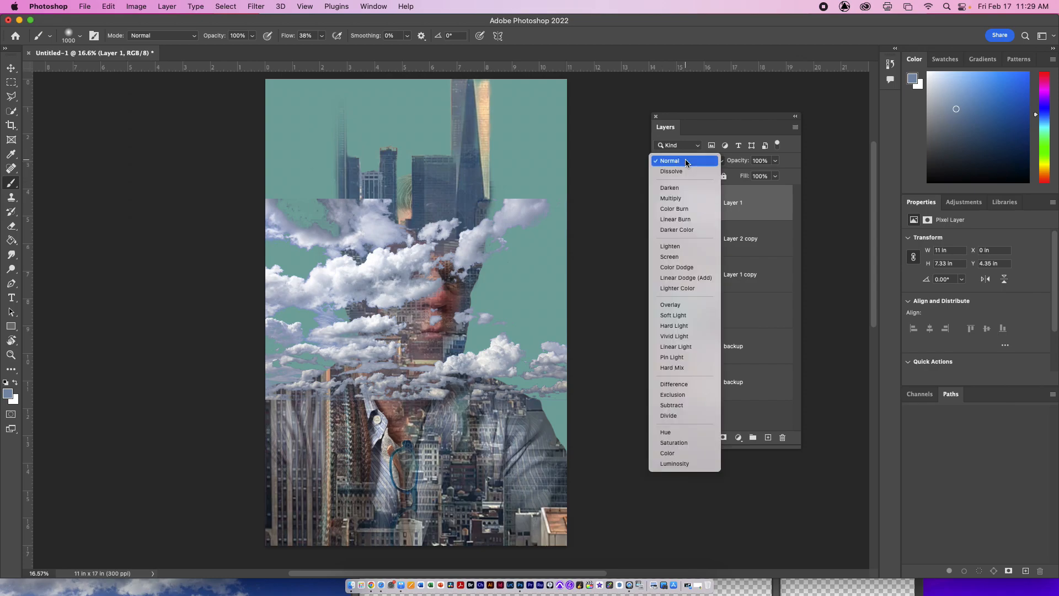
{"action": "left_click", "coordinate": [681, 246]}
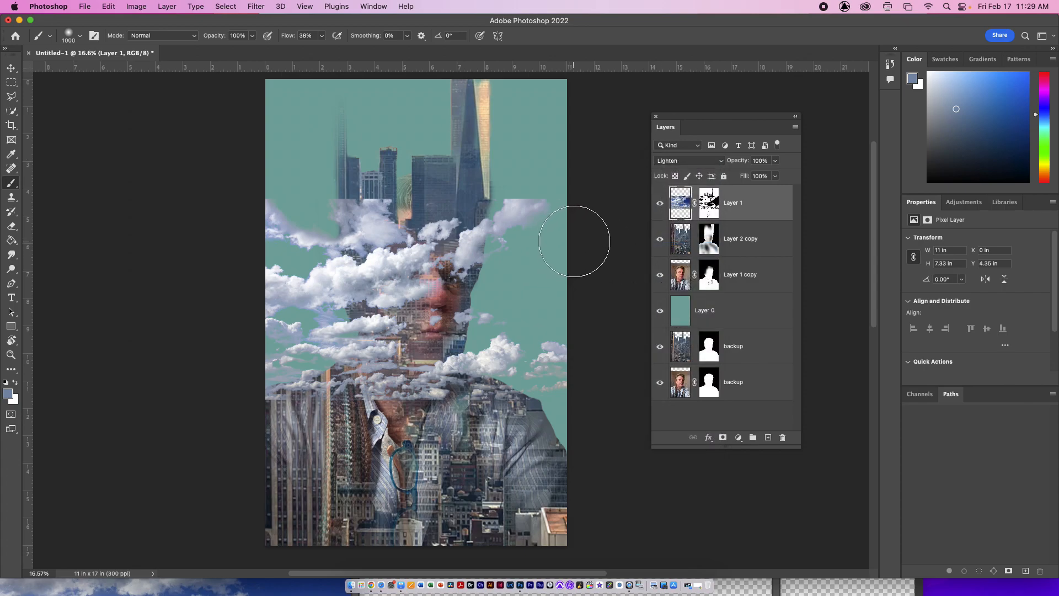
{"action": "key", "text": "v"}
{"action": "mouse_move", "coordinate": [490, 359]}
{"action": "left_mouse_down"}
{"action": "mouse_move", "coordinate": [493, 319]}
{"action": "mouse_move", "coordinate": [497, 342]}
{"action": "left_mouse_up"}
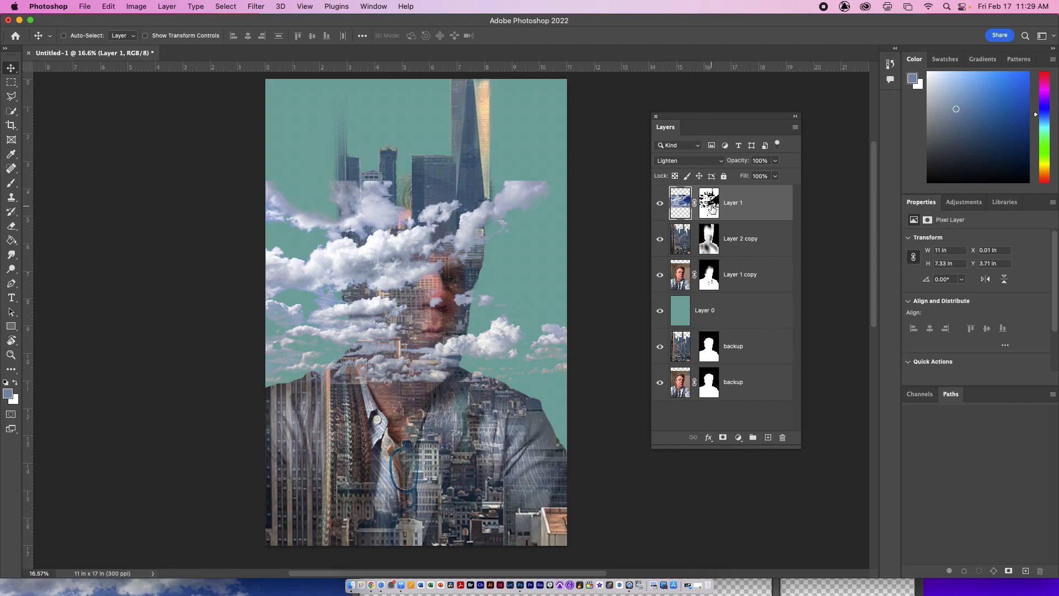
Step: Apply Layer 1's mask permanently to the clouds, and add a new layer mask inverted to black
{"action": "left_click_drag", "start_coordinate": [712, 209], "coordinate": [783, 442]}
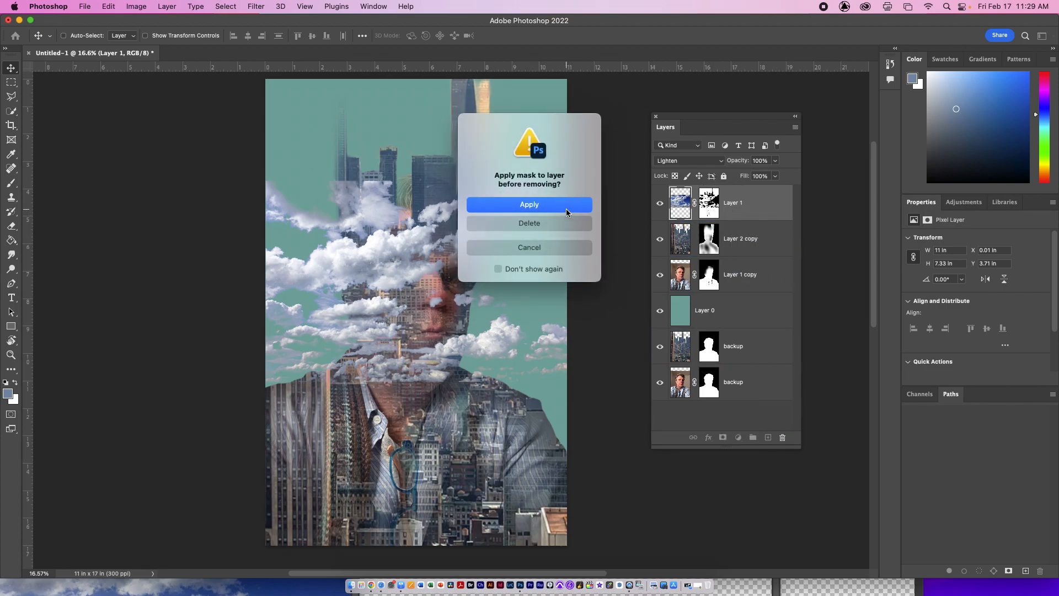
{"action": "left_click", "coordinate": [552, 205]}
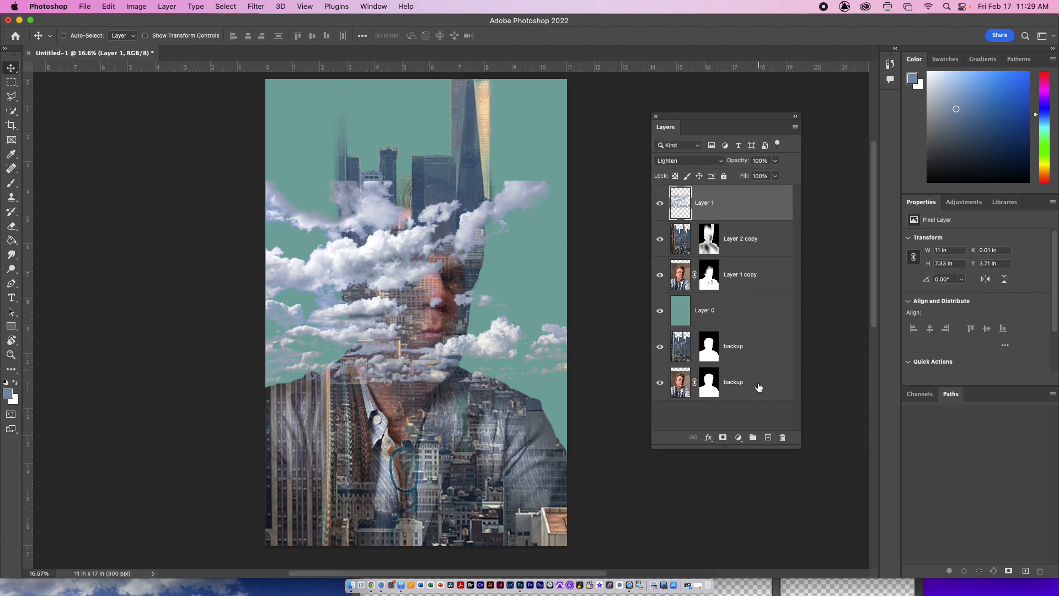
{"action": "left_click", "coordinate": [723, 438]}
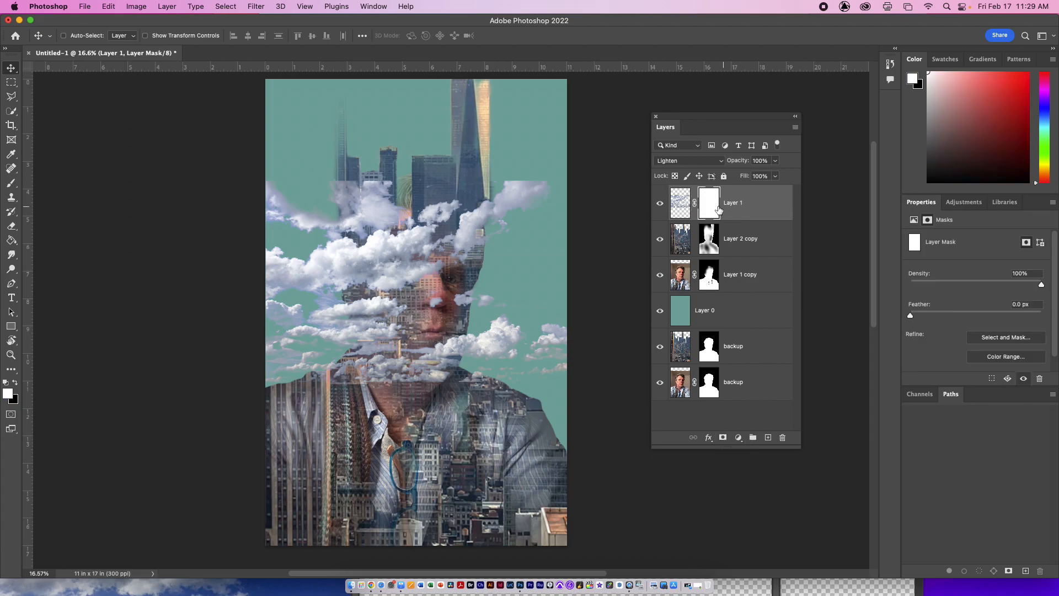
{"action": "key", "text": "super+i"}
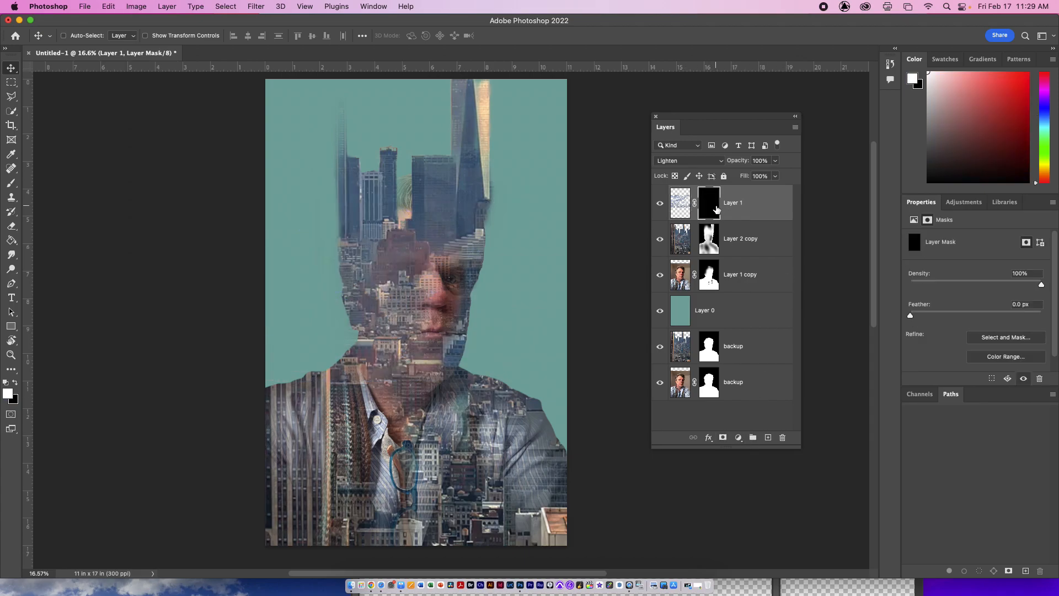
Step: Paint white on Layer 1's mask to reveal a diagonal band of clouds across the forehead and beside the head
{"action": "key", "text": "b"}
{"action": "mouse_move", "coordinate": [425, 260]}
{"action": "left_mouse_down"}
{"action": "mouse_move", "coordinate": [394, 277]}
{"action": "mouse_move", "coordinate": [445, 263]}
{"action": "mouse_move", "coordinate": [273, 266]}
{"action": "mouse_move", "coordinate": [400, 291]}
{"action": "mouse_move", "coordinate": [400, 269]}
{"action": "mouse_move", "coordinate": [420, 258]}
{"action": "mouse_move", "coordinate": [484, 262]}
{"action": "left_mouse_up"}
{"action": "mouse_move", "coordinate": [487, 225]}
{"action": "left_mouse_down"}
{"action": "mouse_move", "coordinate": [524, 266]}
{"action": "mouse_move", "coordinate": [490, 236]}
{"action": "mouse_move", "coordinate": [525, 237]}
{"action": "mouse_move", "coordinate": [519, 216]}
{"action": "mouse_move", "coordinate": [361, 255]}
{"action": "mouse_move", "coordinate": [317, 285]}
{"action": "mouse_move", "coordinate": [269, 289]}
{"action": "mouse_move", "coordinate": [358, 279]}
{"action": "mouse_move", "coordinate": [342, 309]}
{"action": "mouse_move", "coordinate": [304, 333]}
{"action": "left_mouse_up"}
Step: Duplicate Layer 1, stack the duplicate directly above Layer 0, and move its clouds down to shoulder height
{"action": "left_click", "coordinate": [682, 216]}
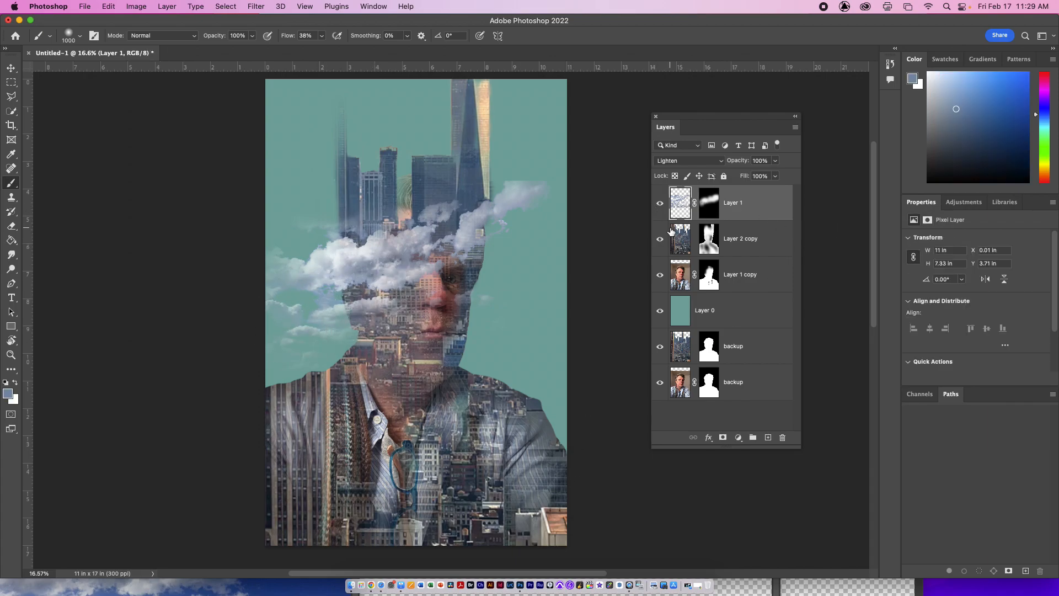
{"action": "key", "text": "super+j"}
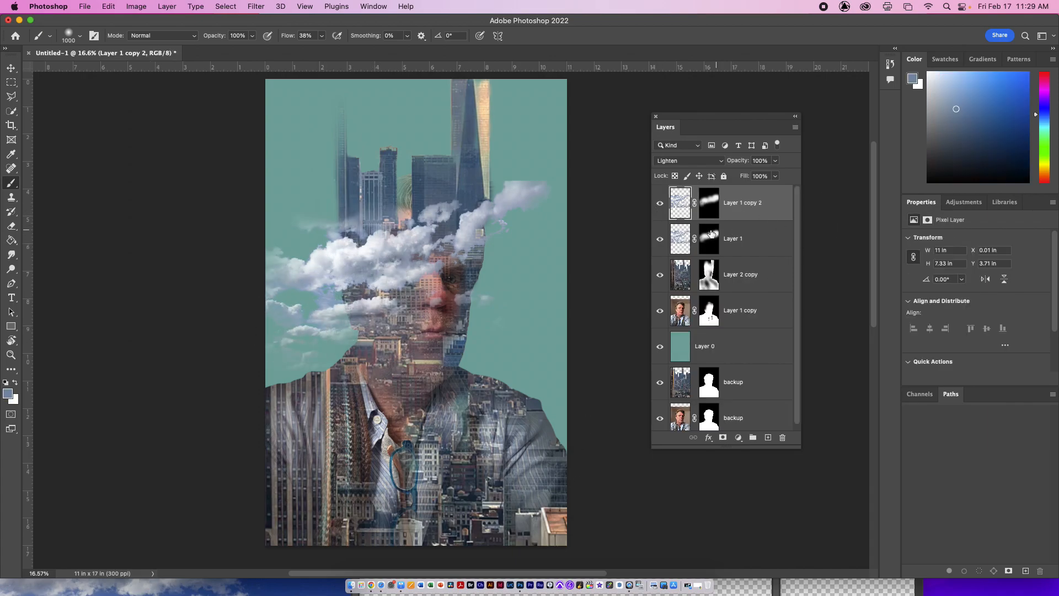
{"action": "left_click_drag", "start_coordinate": [682, 218], "coordinate": [683, 329]}
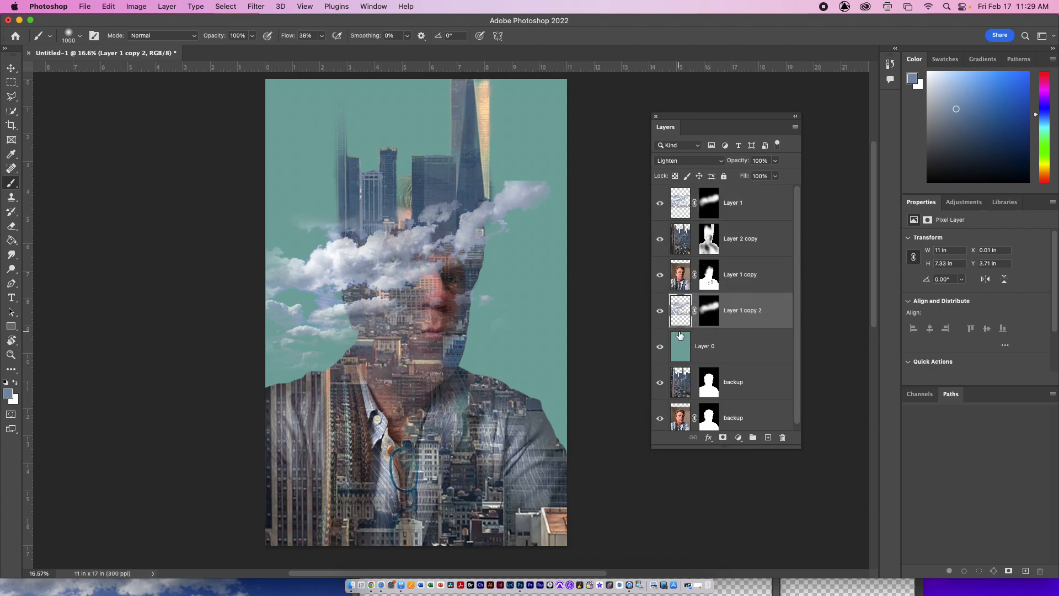
{"action": "key", "text": "v"}
{"action": "mouse_move", "coordinate": [393, 337]}
{"action": "left_mouse_down"}
{"action": "mouse_move", "coordinate": [397, 454]}
{"action": "mouse_move", "coordinate": [398, 443]}
{"action": "left_mouse_up"}
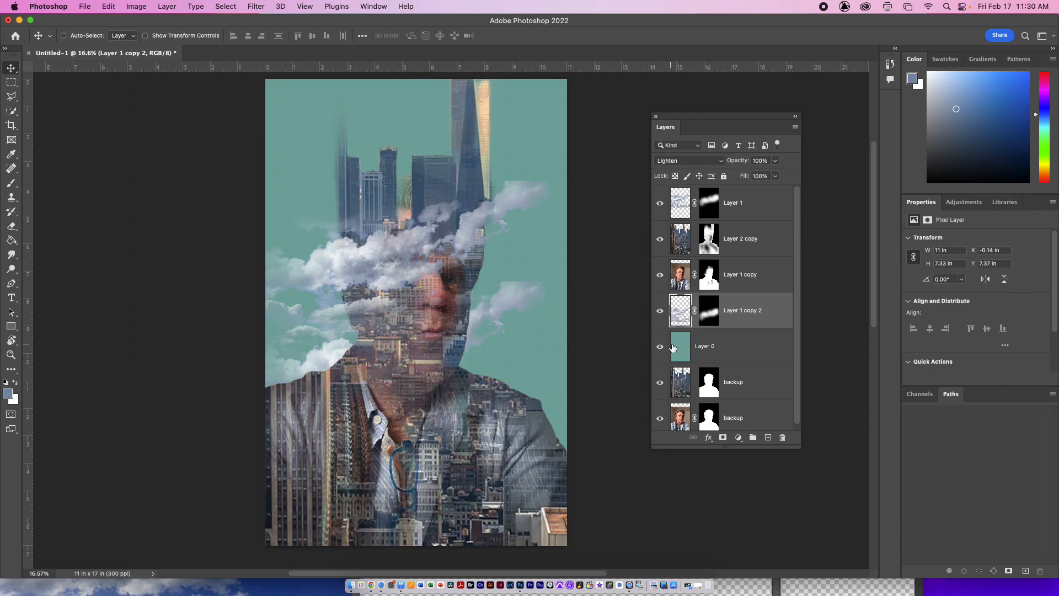
Step: Paint black on Layer 1 copy 2's mask to hide the clouds along the shoulders, and switch the brush color to white
{"action": "left_click", "coordinate": [706, 322]}
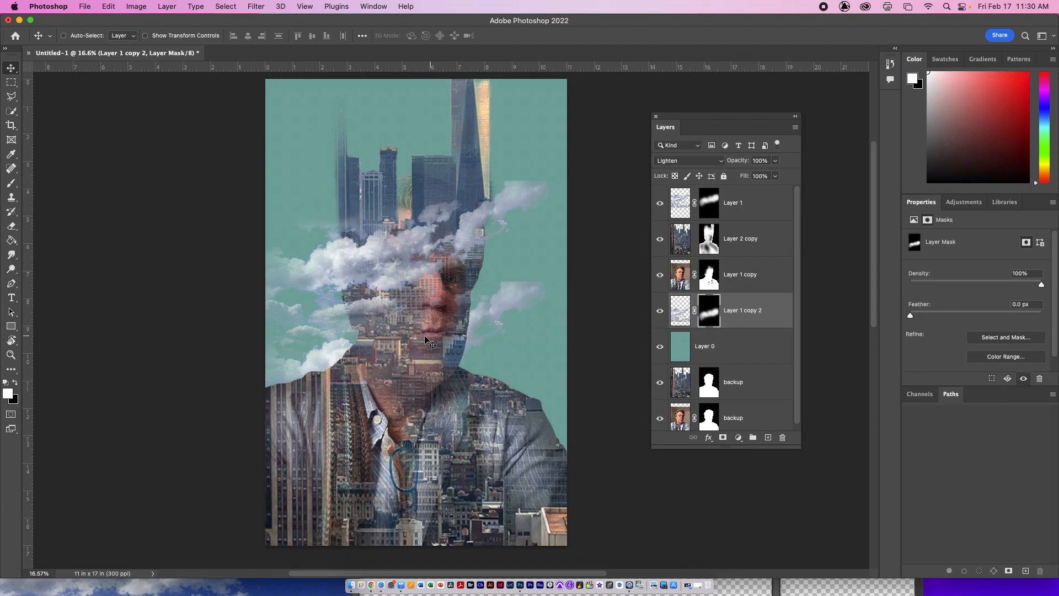
{"action": "key", "text": "e"}
{"action": "key", "text": "b"}
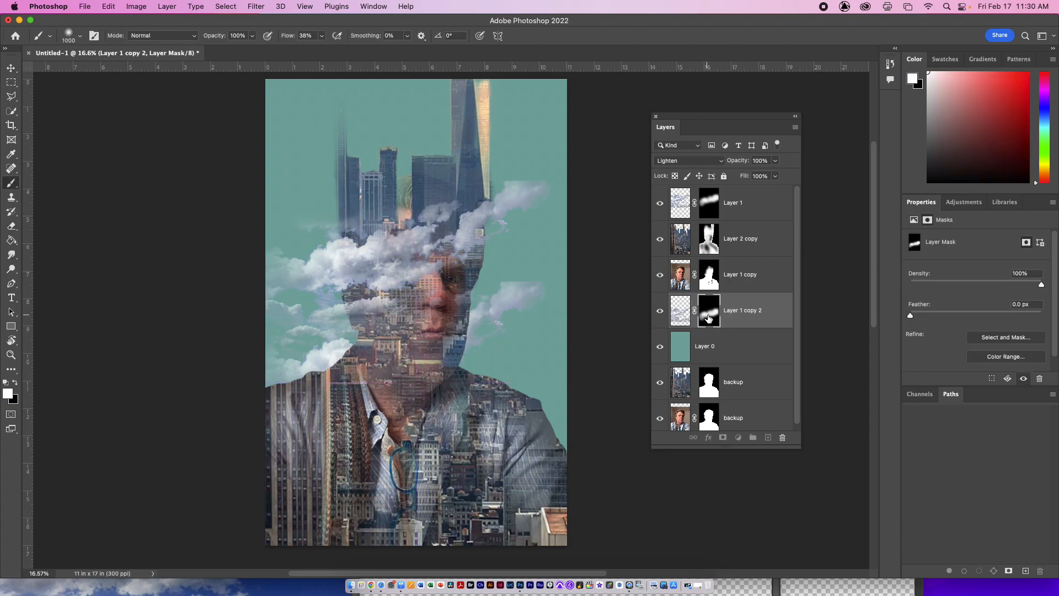
{"action": "key", "text": "x"}
{"action": "mouse_move", "coordinate": [334, 370]}
{"action": "left_mouse_down"}
{"action": "mouse_move", "coordinate": [291, 370]}
{"action": "mouse_move", "coordinate": [492, 364]}
{"action": "mouse_move", "coordinate": [517, 386]}
{"action": "mouse_move", "coordinate": [486, 375]}
{"action": "mouse_move", "coordinate": [488, 356]}
{"action": "mouse_move", "coordinate": [526, 344]}
{"action": "mouse_move", "coordinate": [524, 388]}
{"action": "mouse_move", "coordinate": [493, 349]}
{"action": "left_mouse_up"}
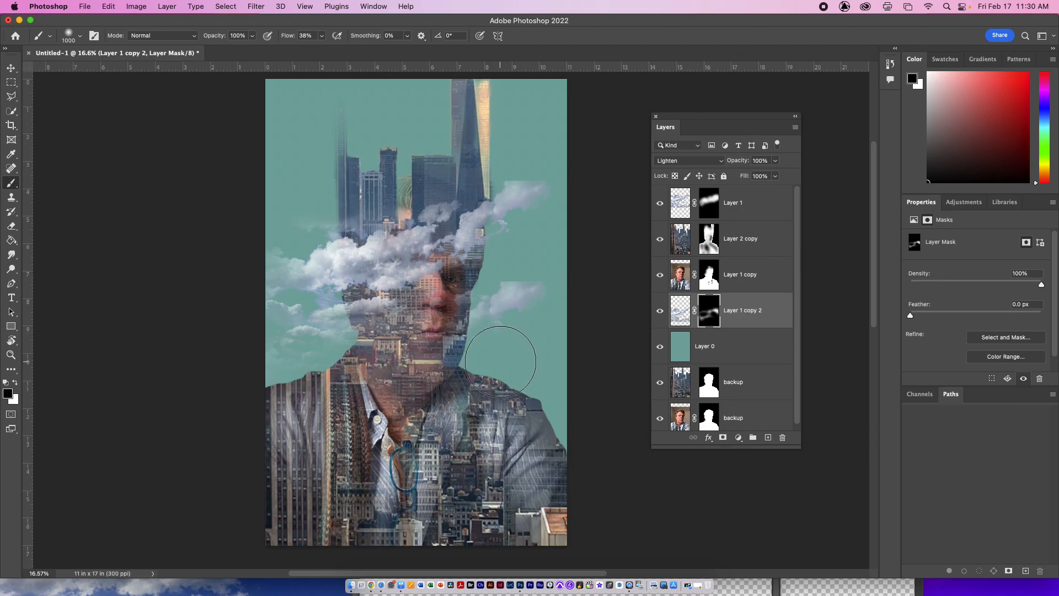
{"action": "key", "text": "x"}
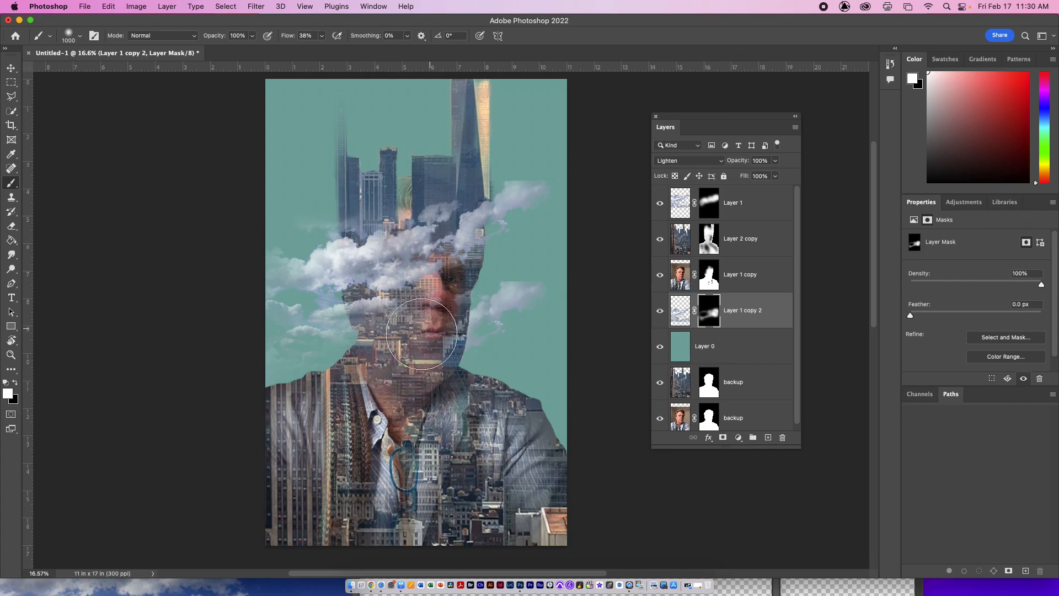
Step: Move Layer 1 copy 2's clouds up to the canvas top and paint white on its mask to reveal more behind the buildings
{"action": "key", "text": "v"}
{"action": "left_click_drag", "start_coordinate": [328, 364], "coordinate": [320, 128]}
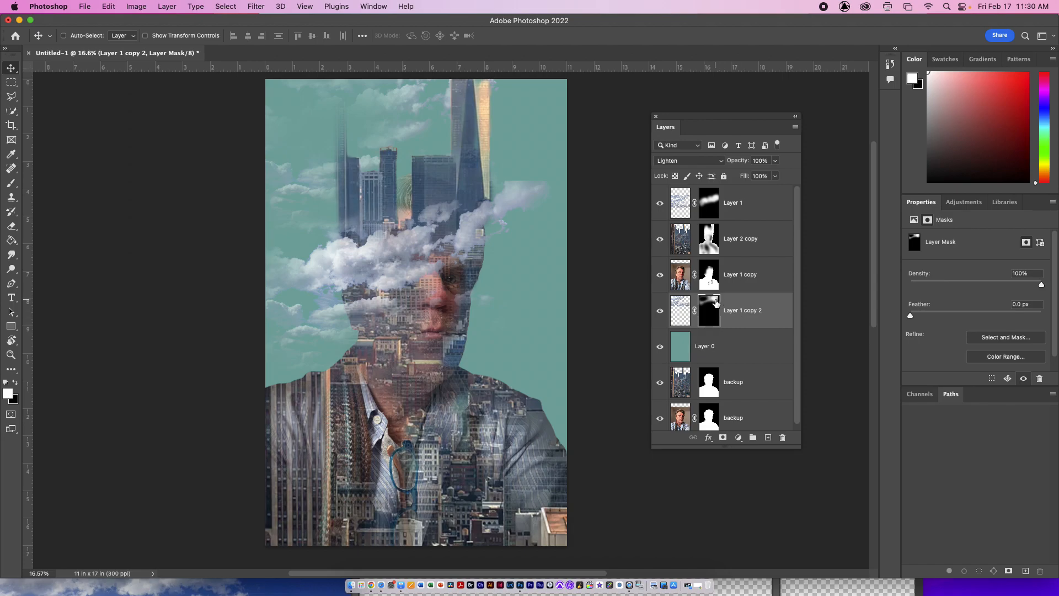
{"action": "key", "text": "b"}
{"action": "key", "text": "x"}
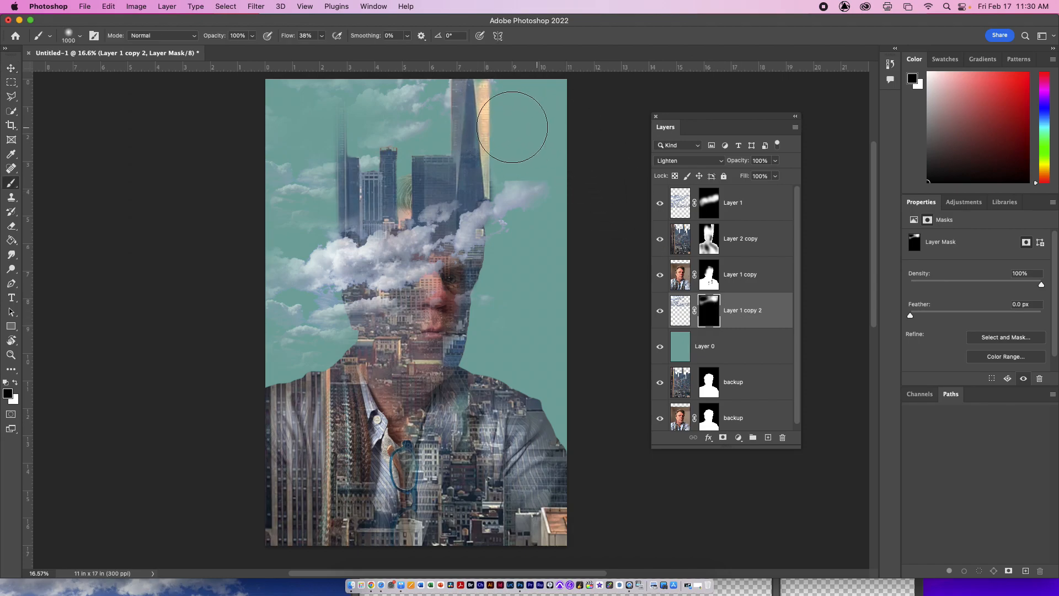
{"action": "key", "text": "x"}
{"action": "mouse_move", "coordinate": [378, 130]}
{"action": "left_mouse_down"}
{"action": "mouse_move", "coordinate": [279, 134]}
{"action": "mouse_move", "coordinate": [411, 147]}
{"action": "mouse_move", "coordinate": [352, 149]}
{"action": "left_mouse_up"}
{"action": "key", "text": "v"}
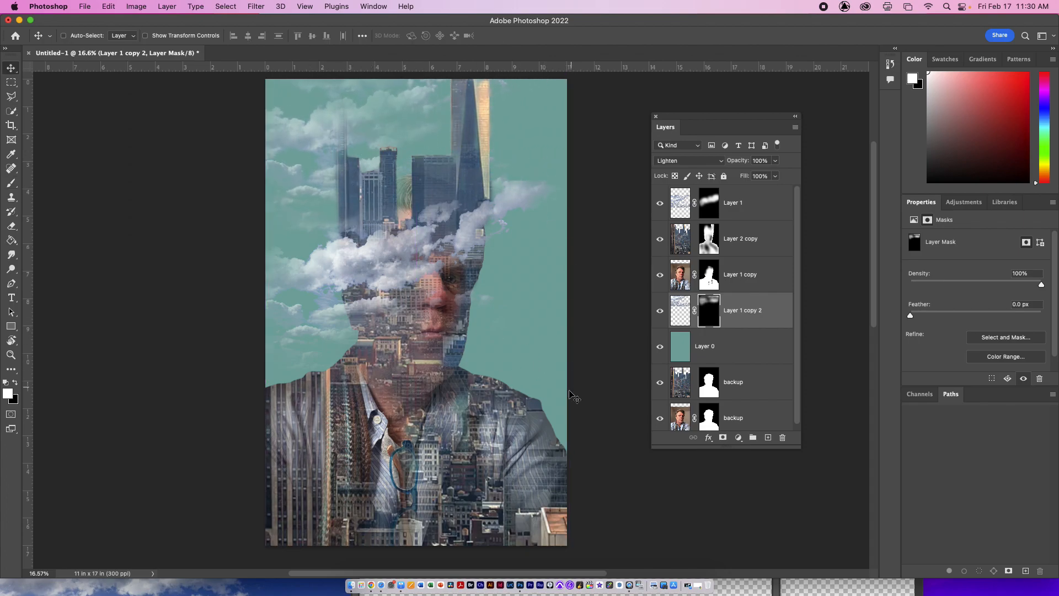
Step: Select Layer 1 and move its masked cloud band down from the forehead to the chest and shoulders
{"action": "left_click", "coordinate": [410, 262], "text": "super"}
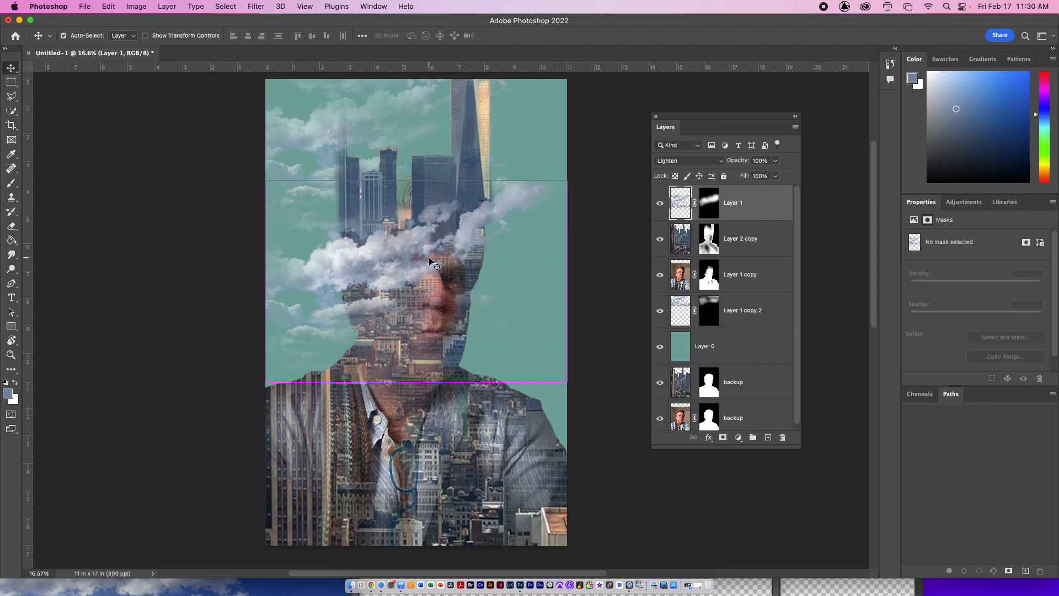
{"action": "left_click_drag", "start_coordinate": [384, 279], "coordinate": [376, 443]}
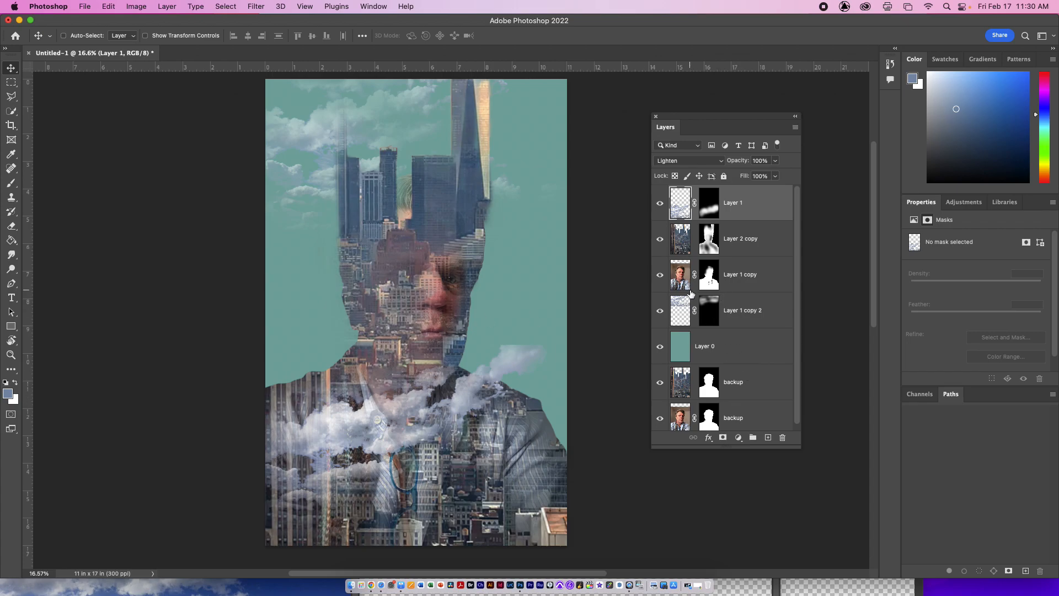
Step: Set the blend mode of the Layer 2 copy skyline to Hard Light
{"action": "left_click", "coordinate": [682, 239]}
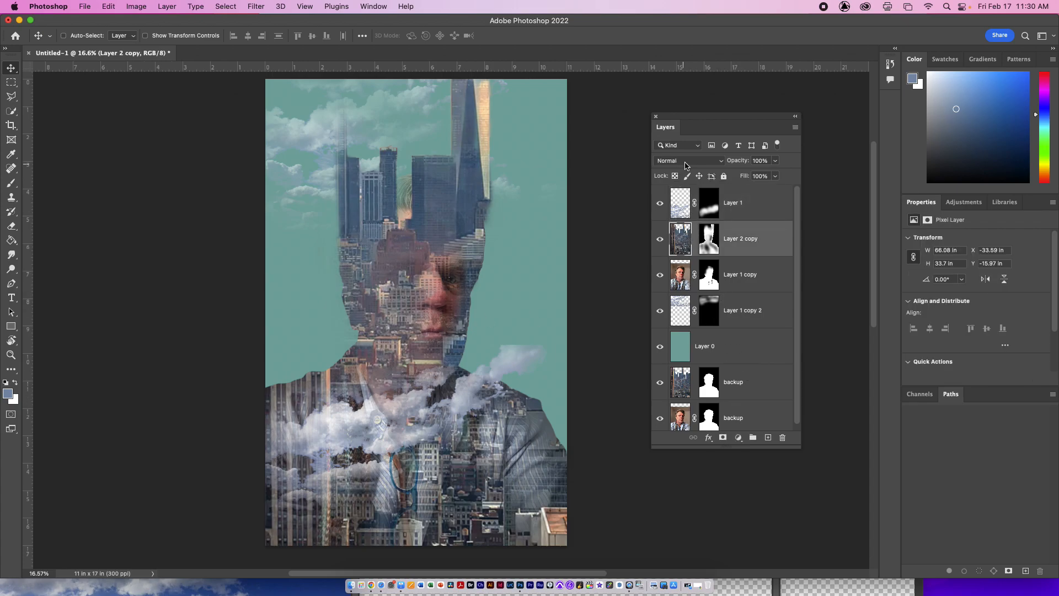
{"action": "left_click", "coordinate": [683, 162]}
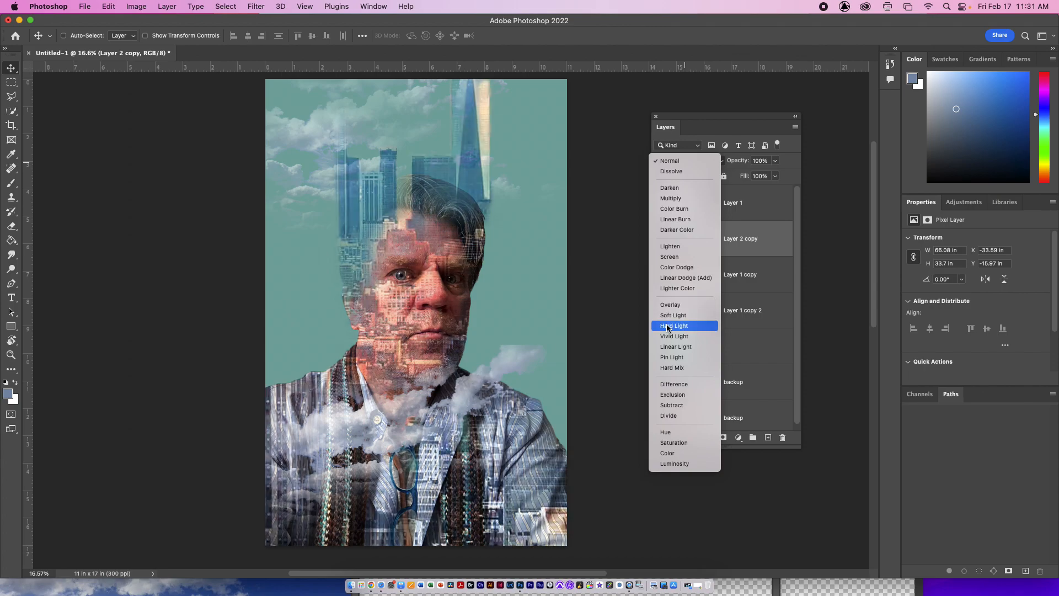
{"action": "left_click", "coordinate": [667, 330]}
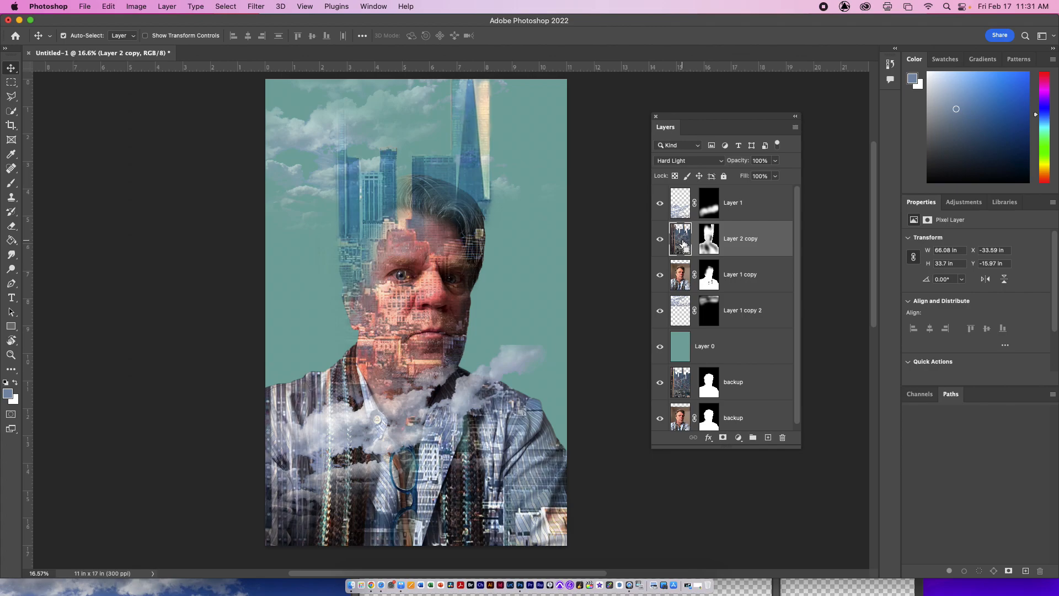
Step: Duplicate the Layer 2 copy skyline with its mask and set the duplicate's blend mode to Normal
{"action": "key", "text": "super+j"}
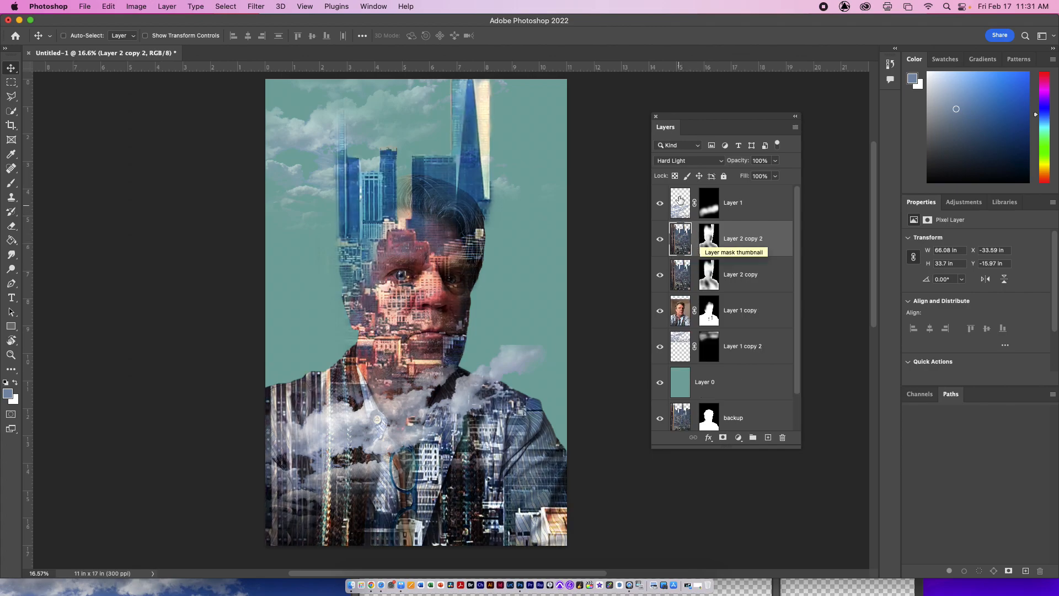
{"action": "left_click", "coordinate": [678, 161]}
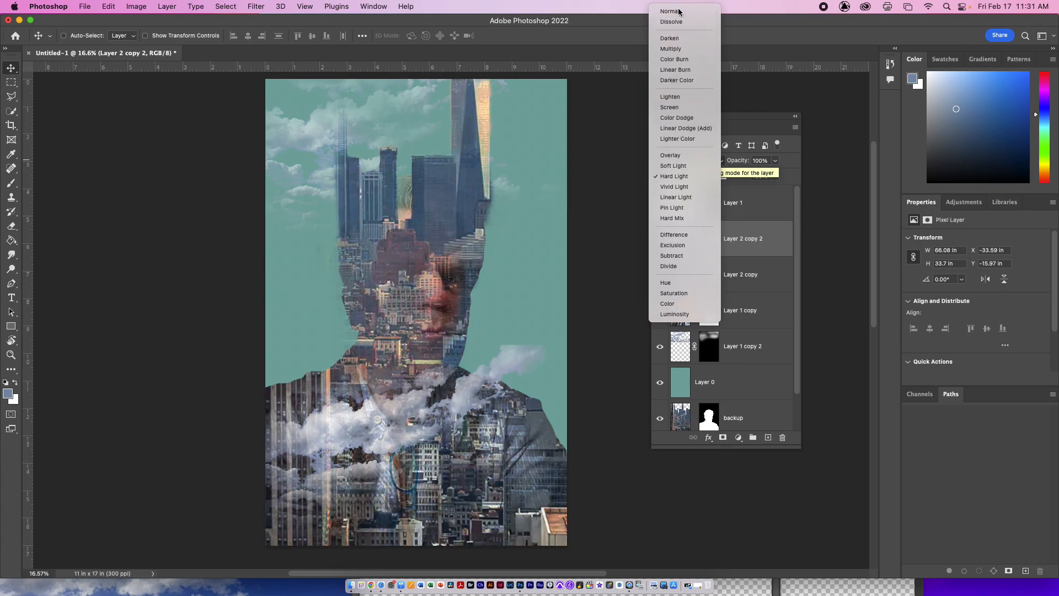
{"action": "left_click", "coordinate": [678, 11]}
{"action": "left_click_drag", "start_coordinate": [712, 241], "coordinate": [784, 439]}
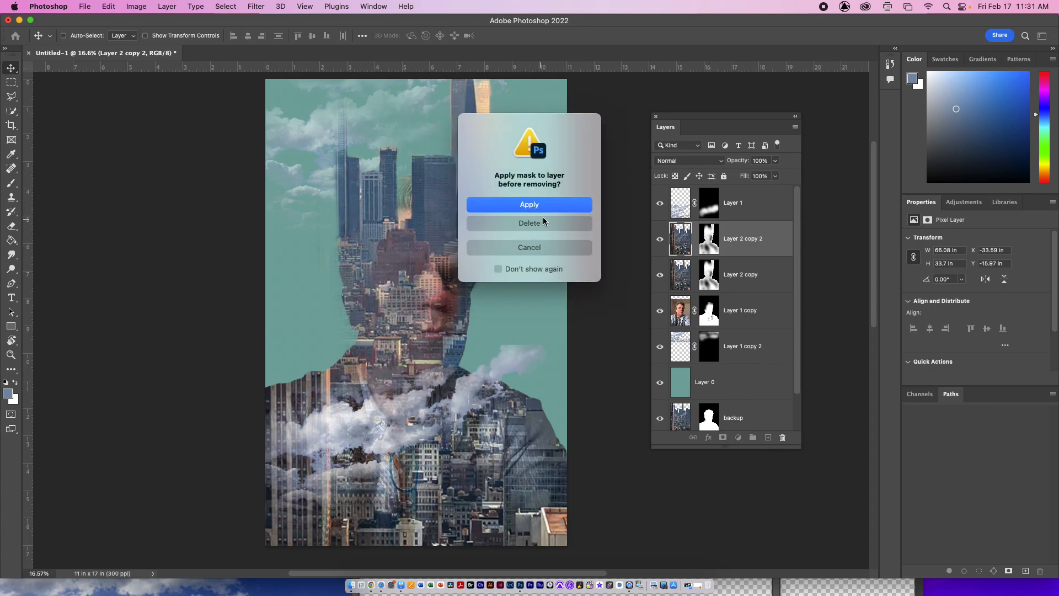
{"action": "left_click", "coordinate": [537, 250]}
Step: Paint black with the Brush on Layer 2 copy 2's mask over the face to expose the Hard Light blend beneath
{"action": "key", "text": "b"}
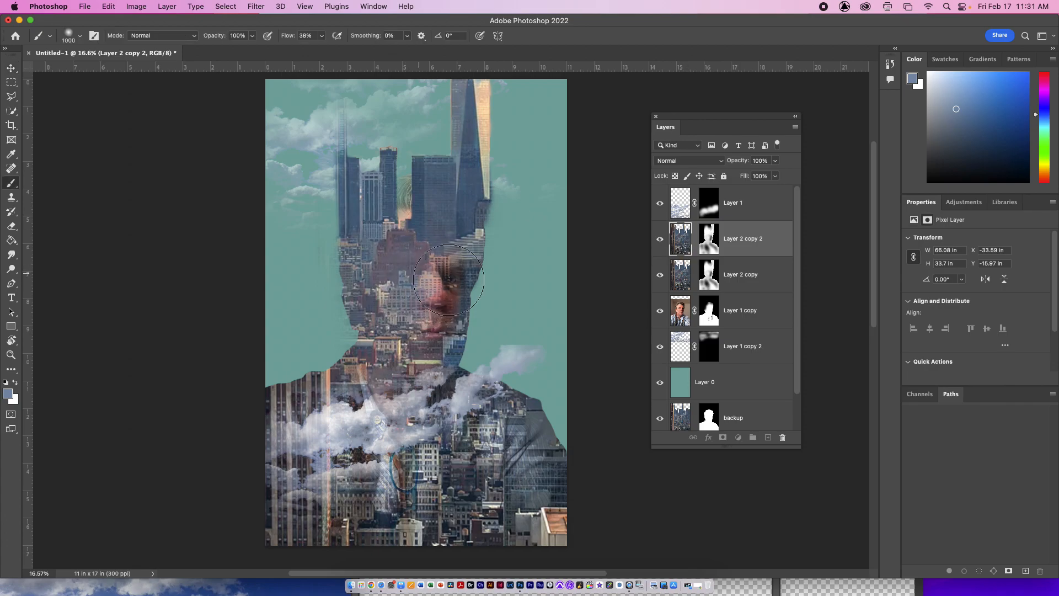
{"action": "key", "text": "x"}
{"action": "left_click", "coordinate": [398, 276]}
{"action": "key", "text": "super+z"}
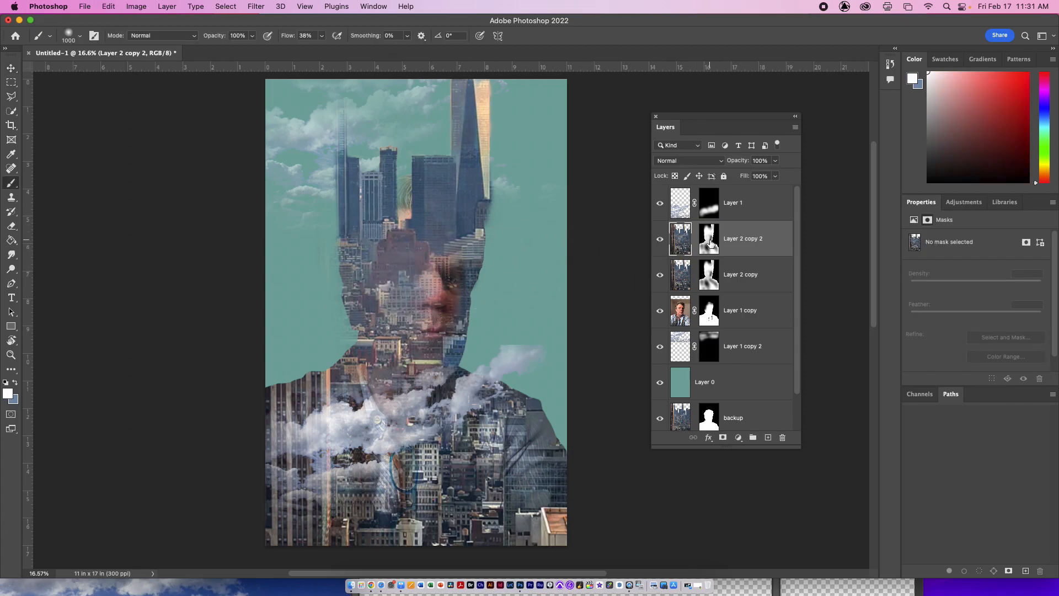
{"action": "left_click", "coordinate": [711, 245]}
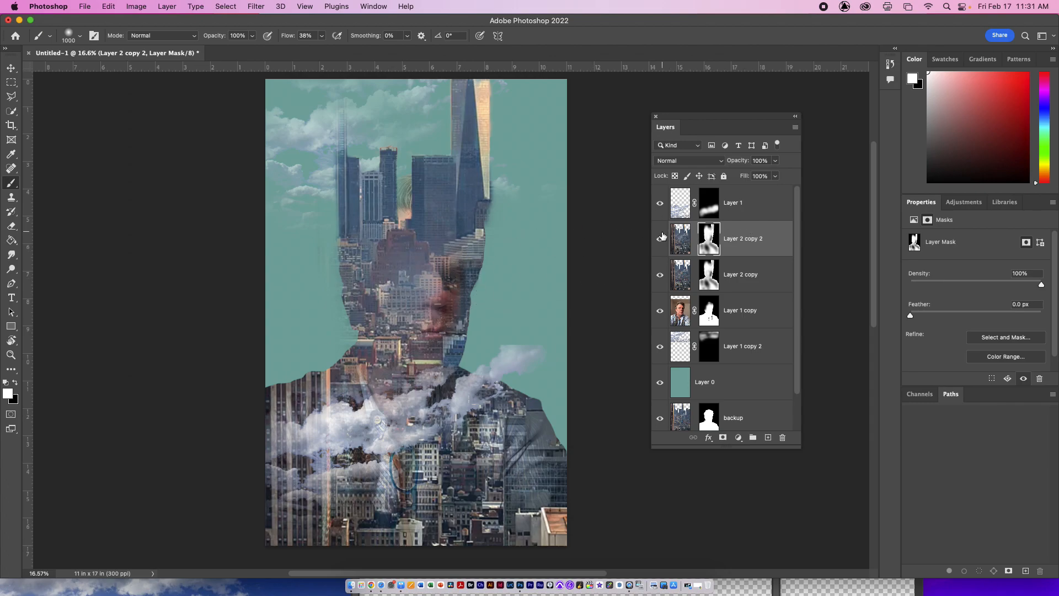
{"action": "left_click", "coordinate": [661, 240]}
{"action": "left_click", "coordinate": [661, 239]}
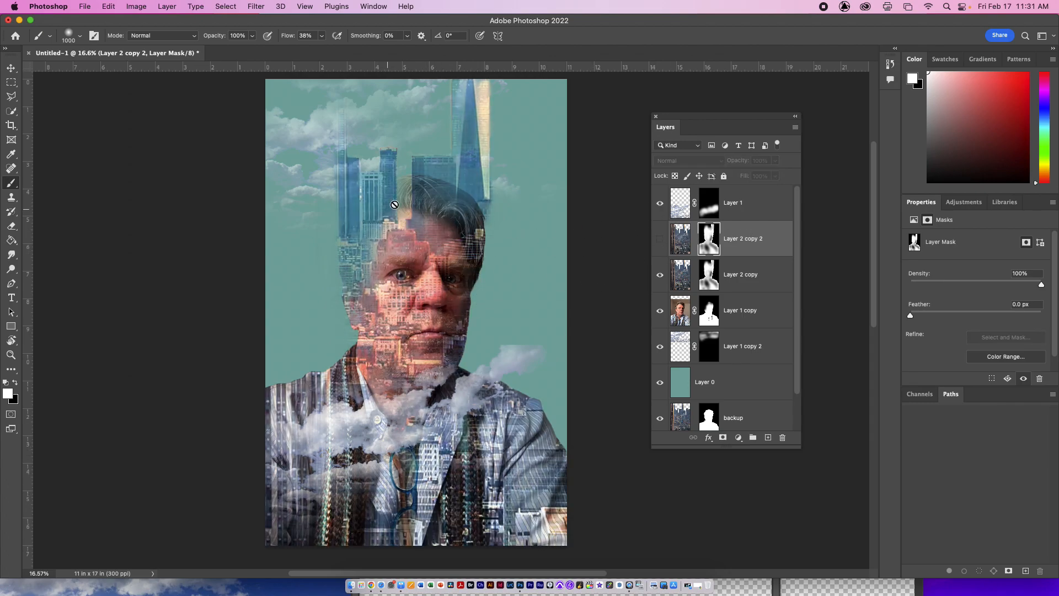
{"action": "left_click", "coordinate": [660, 240]}
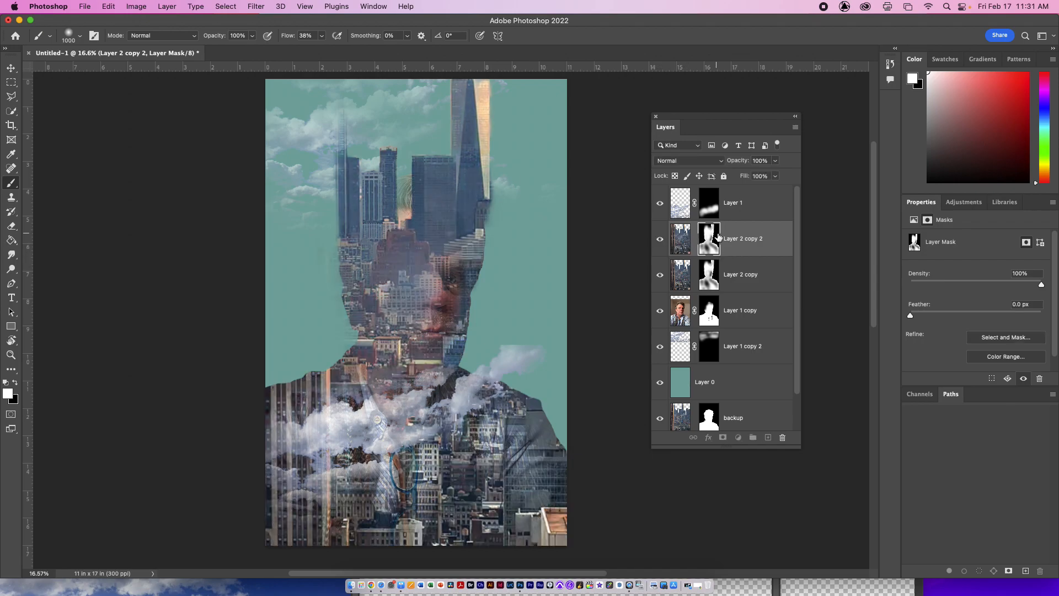
{"action": "key", "text": "x"}
{"action": "mouse_move", "coordinate": [461, 258]}
{"action": "left_mouse_down"}
{"action": "mouse_move", "coordinate": [425, 233]}
{"action": "mouse_move", "coordinate": [331, 258]}
{"action": "mouse_move", "coordinate": [371, 207]}
{"action": "mouse_move", "coordinate": [440, 182]}
{"action": "mouse_move", "coordinate": [428, 237]}
{"action": "mouse_move", "coordinate": [375, 256]}
{"action": "mouse_move", "coordinate": [404, 210]}
{"action": "mouse_move", "coordinate": [416, 236]}
{"action": "mouse_move", "coordinate": [433, 238]}
{"action": "mouse_move", "coordinate": [410, 244]}
{"action": "mouse_move", "coordinate": [445, 268]}
{"action": "mouse_move", "coordinate": [459, 260]}
{"action": "mouse_move", "coordinate": [383, 321]}
{"action": "mouse_move", "coordinate": [438, 291]}
{"action": "mouse_move", "coordinate": [458, 311]}
{"action": "mouse_move", "coordinate": [389, 366]}
{"action": "mouse_move", "coordinate": [427, 348]}
{"action": "left_mouse_up"}
{"action": "key", "text": "super+z"}
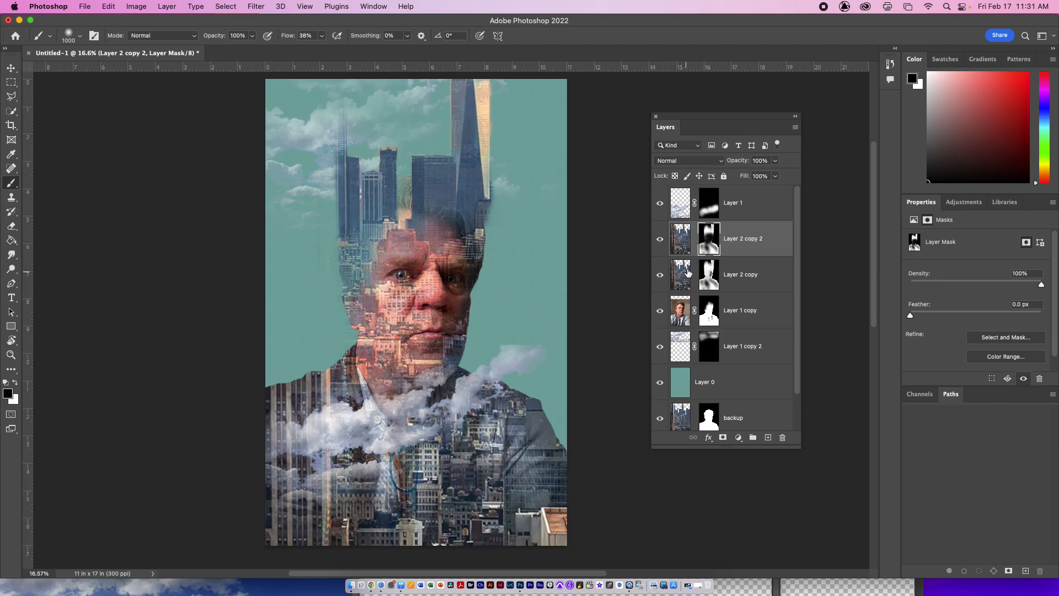
{"action": "left_click", "coordinate": [680, 274]}
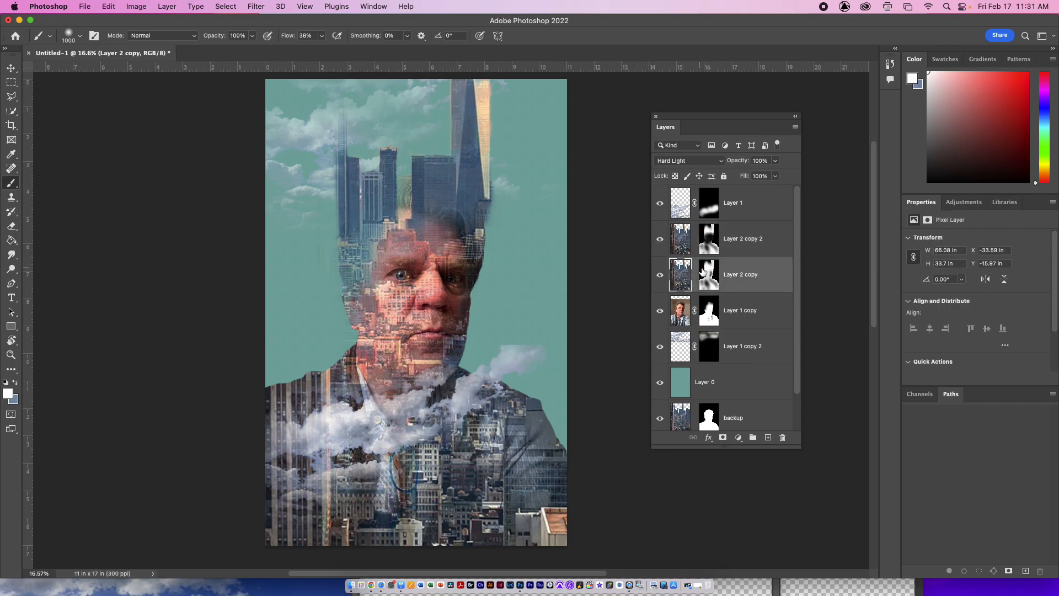
{"action": "left_click", "coordinate": [680, 245]}
{"action": "mouse_move", "coordinate": [381, 381]}
{"action": "left_mouse_down"}
{"action": "mouse_move", "coordinate": [436, 353]}
{"action": "mouse_move", "coordinate": [495, 407]}
{"action": "mouse_move", "coordinate": [516, 411]}
{"action": "mouse_move", "coordinate": [515, 390]}
{"action": "left_mouse_up"}
{"action": "key", "text": "super+z"}
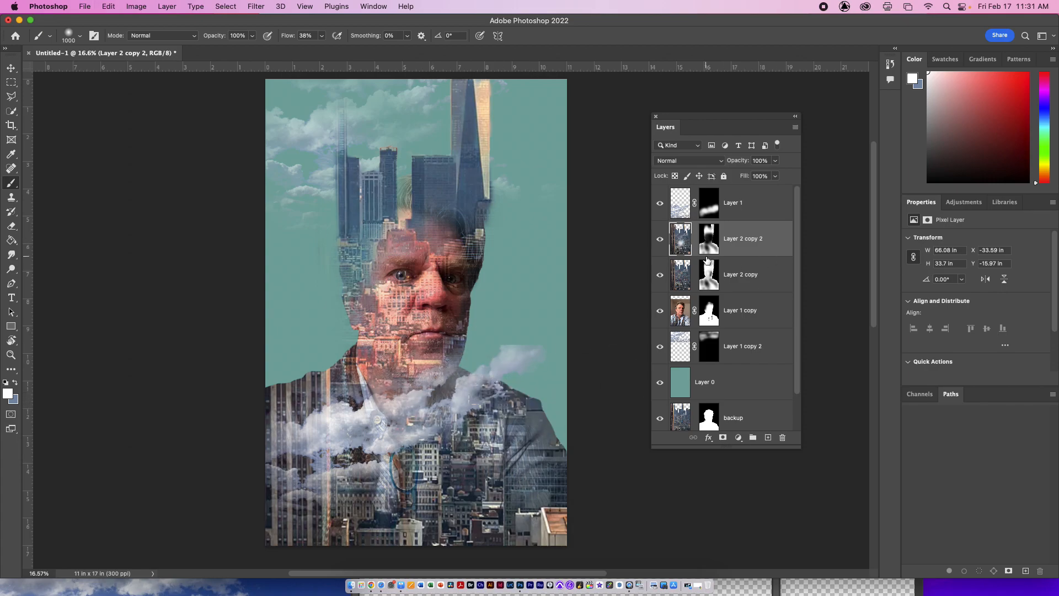
Step: Paint black on Layer 2 copy 2's mask over the chest and jacket to expose the Hard Light blend there
{"action": "key", "text": "z"}
{"action": "left_click", "coordinate": [708, 252]}
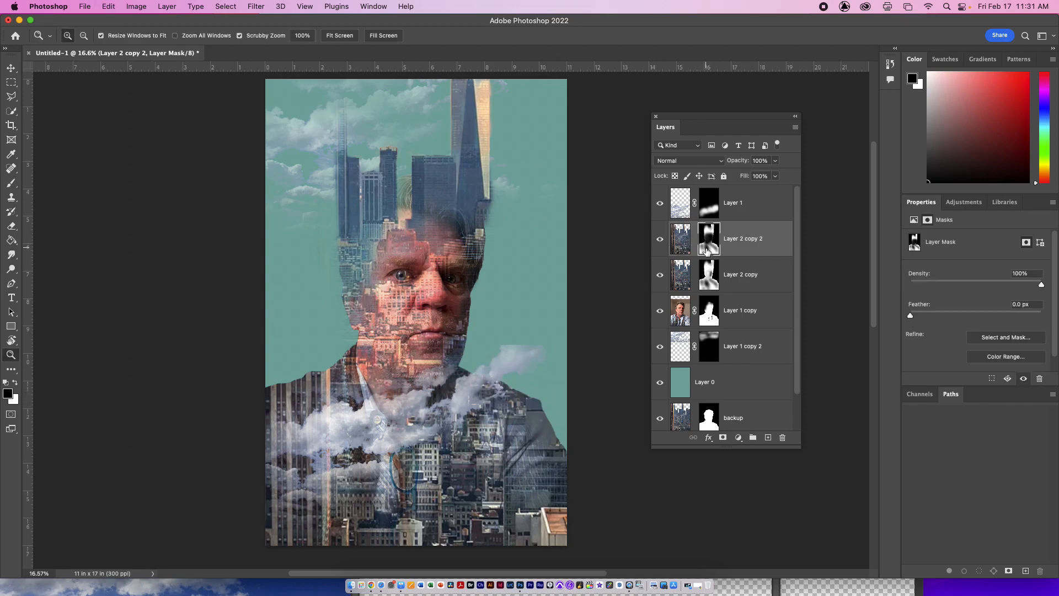
{"action": "mouse_move", "coordinate": [513, 406]}
{"action": "left_mouse_down"}
{"action": "mouse_move", "coordinate": [491, 410]}
{"action": "mouse_move", "coordinate": [519, 426]}
{"action": "mouse_move", "coordinate": [502, 411]}
{"action": "mouse_move", "coordinate": [476, 446]}
{"action": "mouse_move", "coordinate": [438, 420]}
{"action": "mouse_move", "coordinate": [448, 452]}
{"action": "mouse_move", "coordinate": [432, 406]}
{"action": "mouse_move", "coordinate": [414, 397]}
{"action": "mouse_move", "coordinate": [435, 378]}
{"action": "left_mouse_up"}
{"action": "key", "text": "b"}
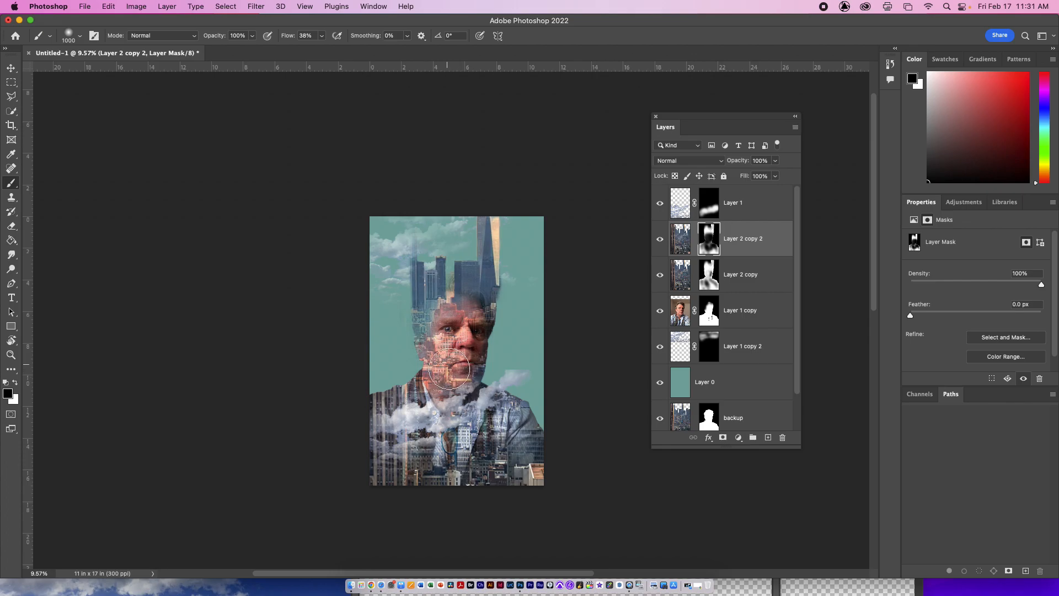
Step: Compare the composite with Layer 2 copy 2 and Layer 2 copy hidden and shown, and examine the blended face up close
{"action": "left_click", "coordinate": [658, 240]}
{"action": "left_click", "coordinate": [658, 239]}
{"action": "left_click", "coordinate": [662, 279]}
{"action": "left_click", "coordinate": [663, 280]}
{"action": "left_click", "coordinate": [682, 277]}
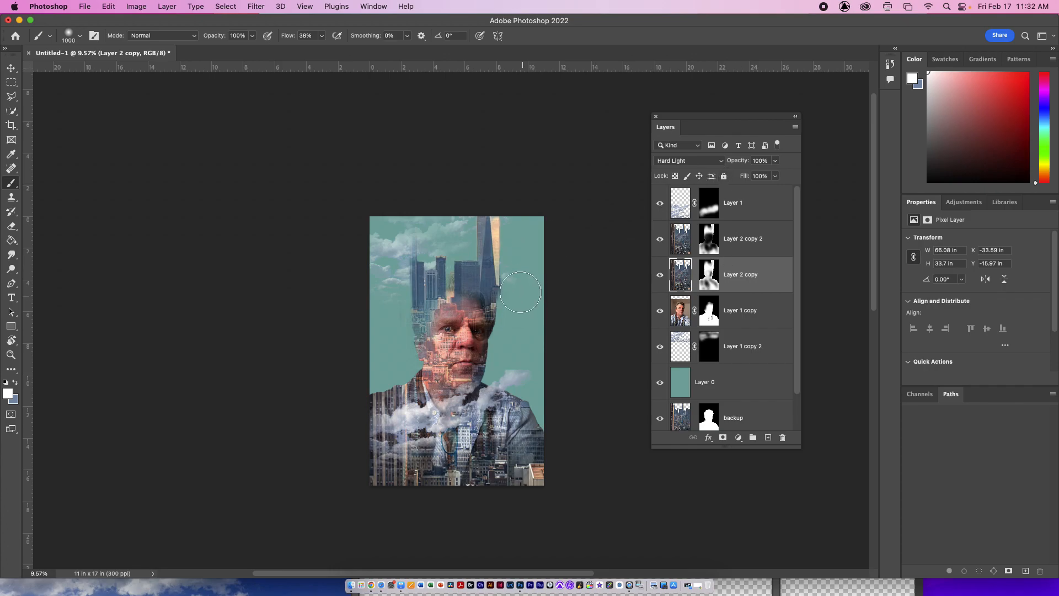
{"action": "left_click_drag", "start_coordinate": [481, 343], "coordinate": [523, 348]}
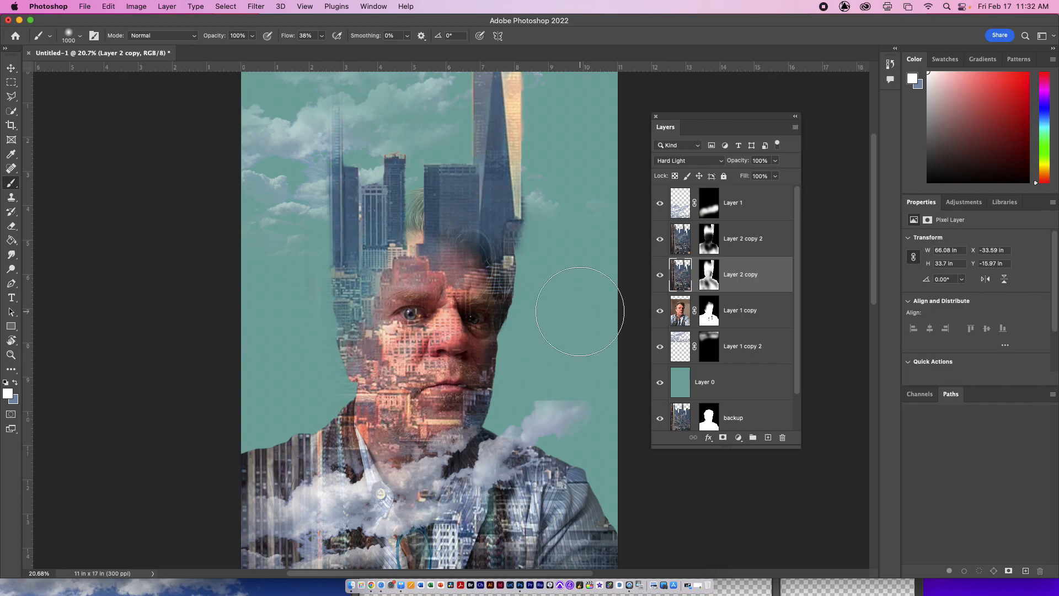
Step: Start saving the finished composite as a file
{"action": "left_click", "coordinate": [86, 6]}
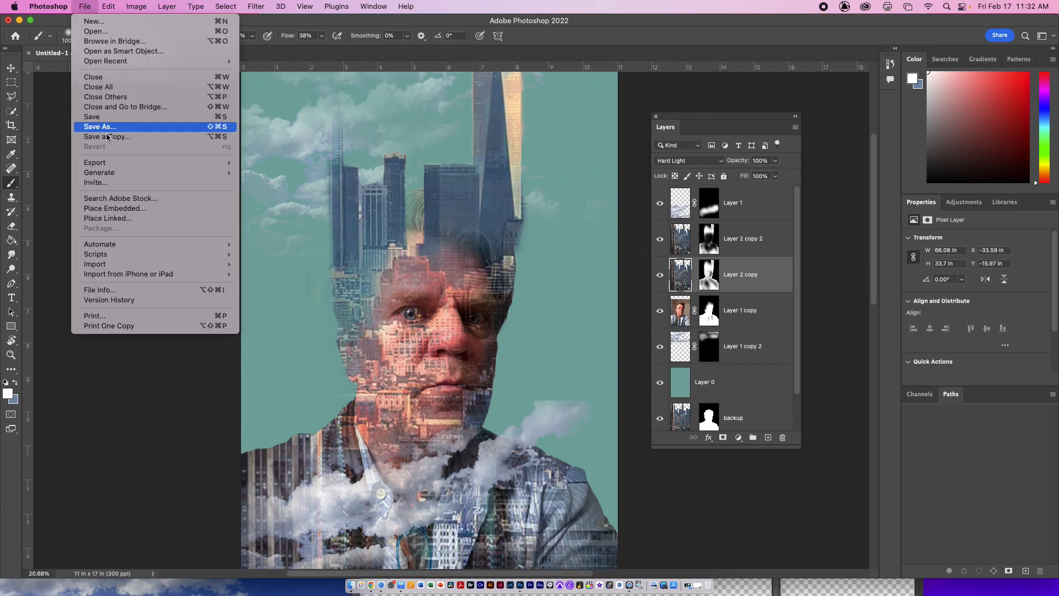